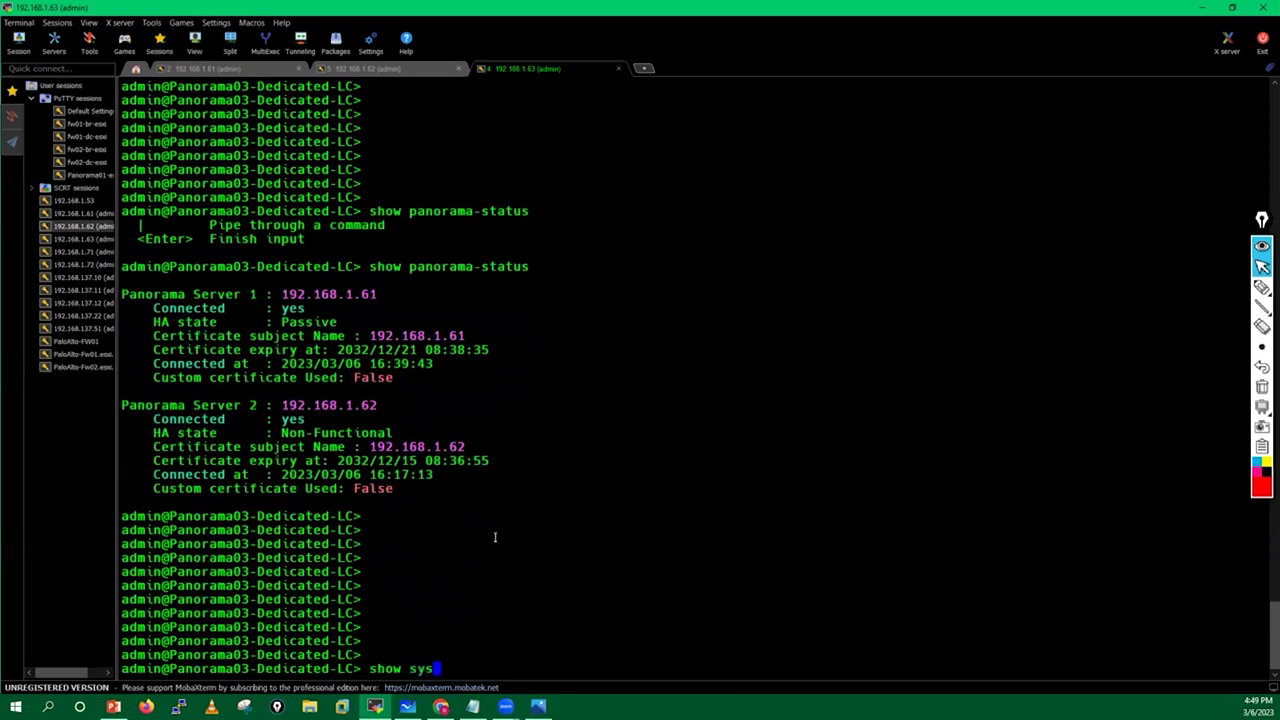
# Run 'show system info | match sw' to show the collector's sw-version 10.2.3.
pyautogui.write('ino')
pyautogui.press('BackSpace')
pyautogui.write('fo | match sw')
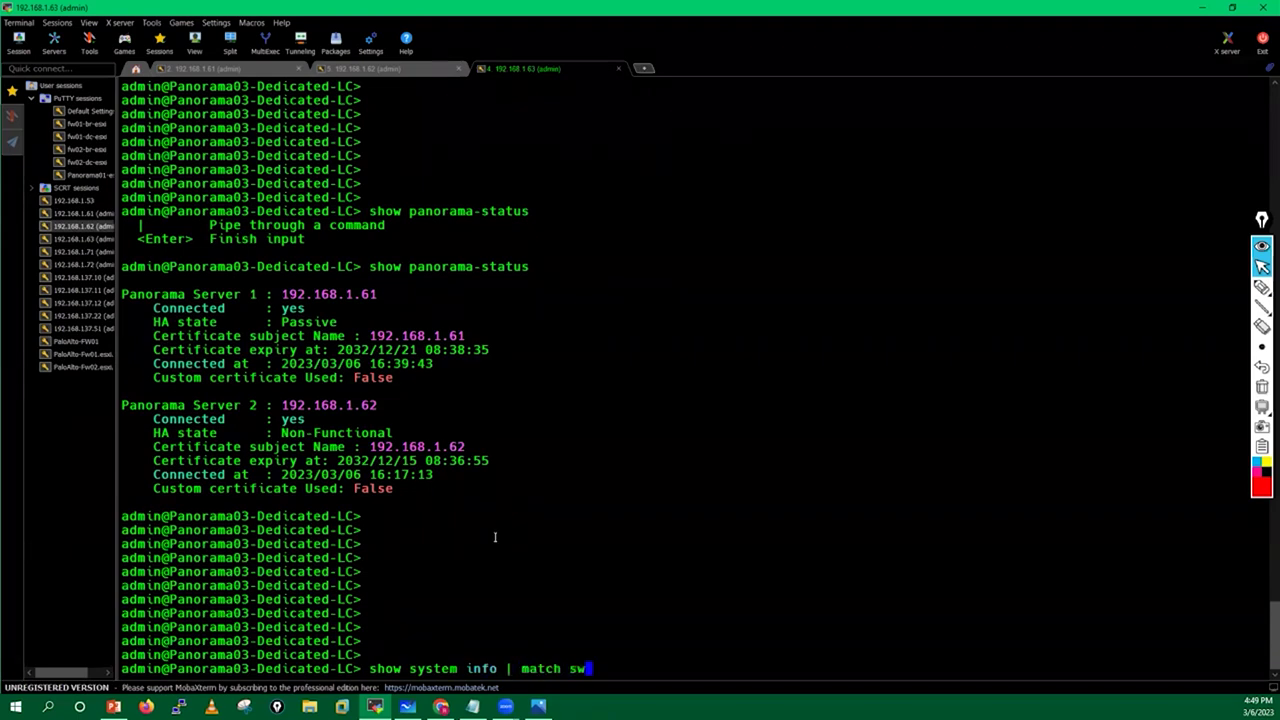
pyautogui.press('Return')
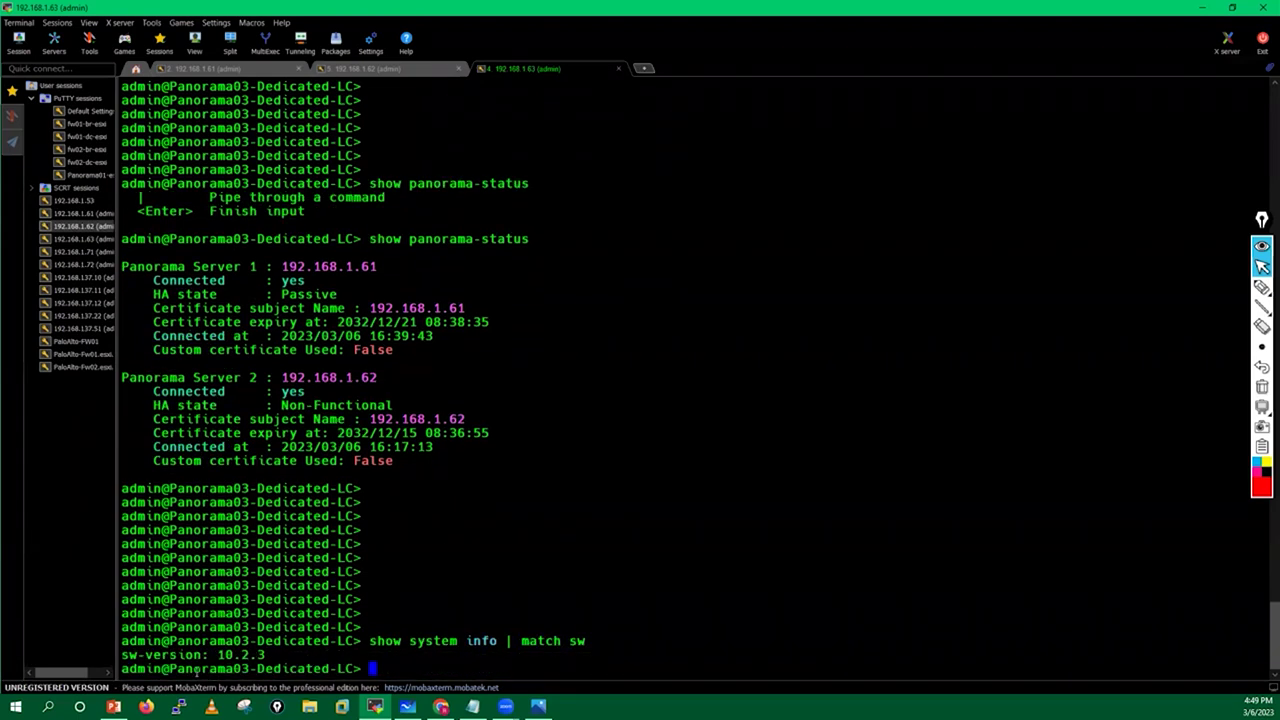
# Highlight the sw-version 10.2.3 line, then run 'request system software info'.
pyautogui.tripleClick(119, 654)
pyautogui.click(583, 518)
pyautogui.press('Return')
pyautogui.press('Return')
pyautogui.press('Return')
pyautogui.press('Return')
pyautogui.press('Return')
pyautogui.press('Return')
pyautogui.press('Return')
pyautogui.press('Return')
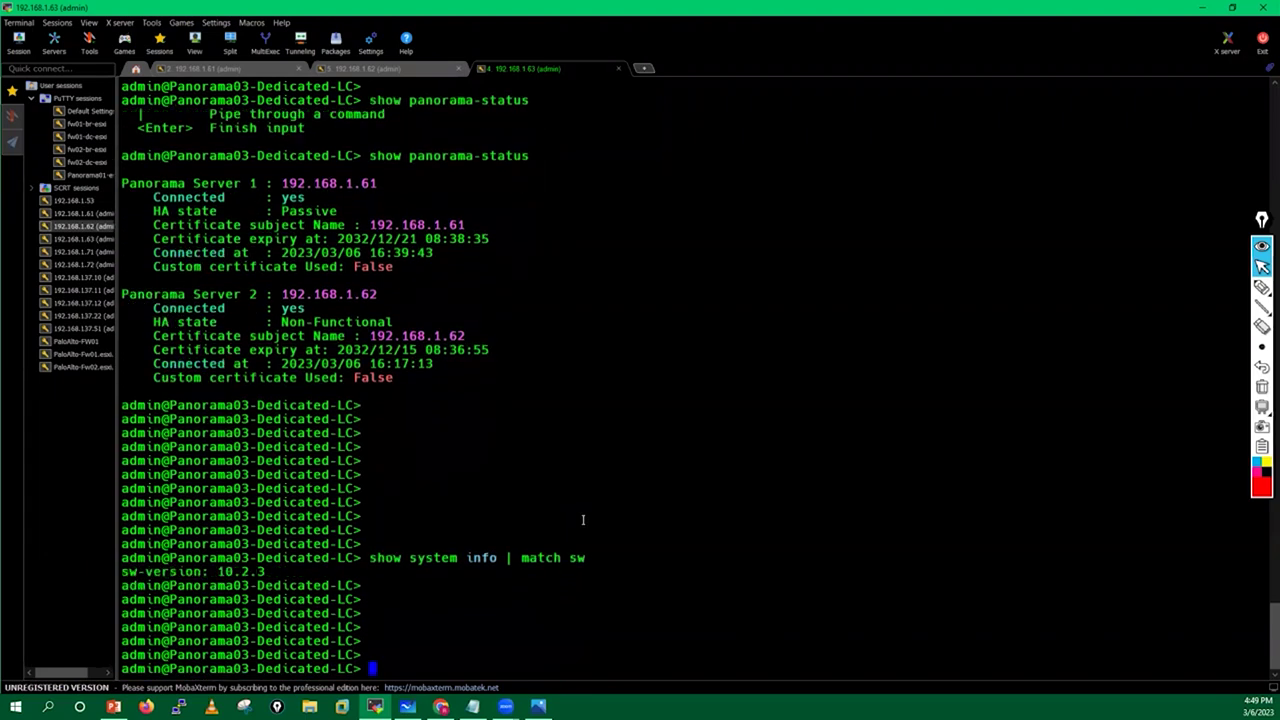
pyautogui.write('request ')
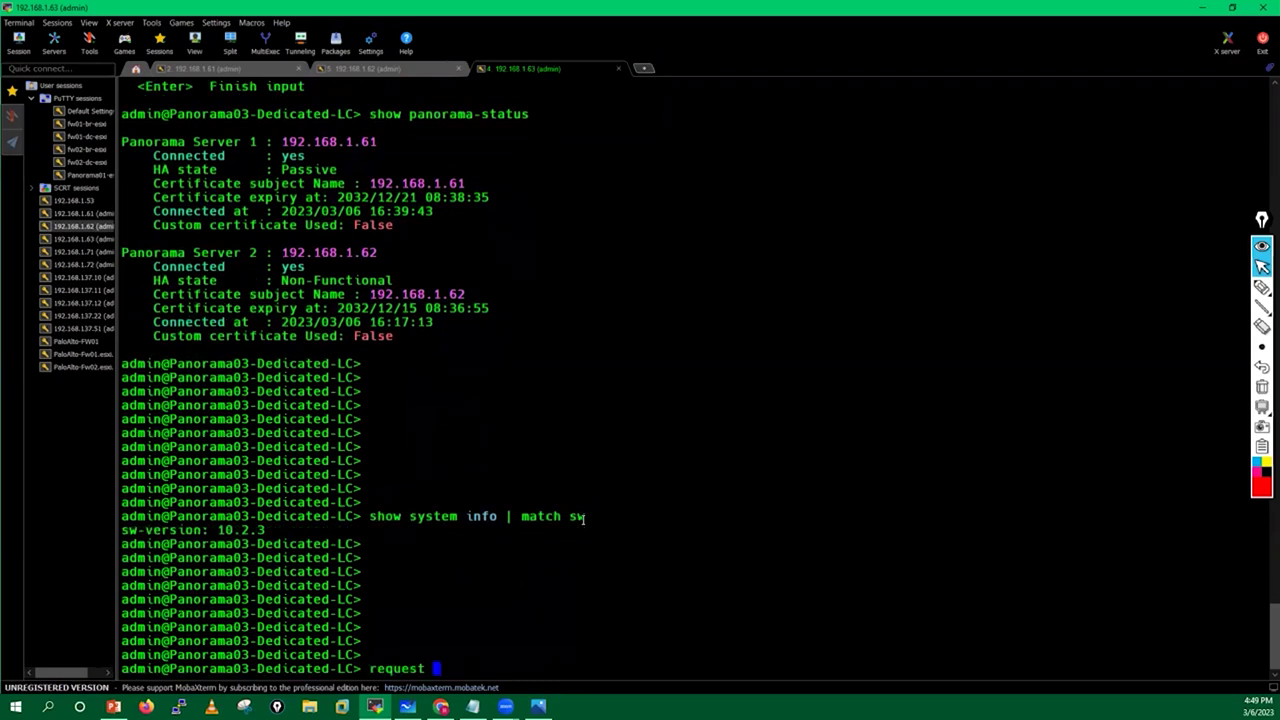
pyautogui.write('system software info')
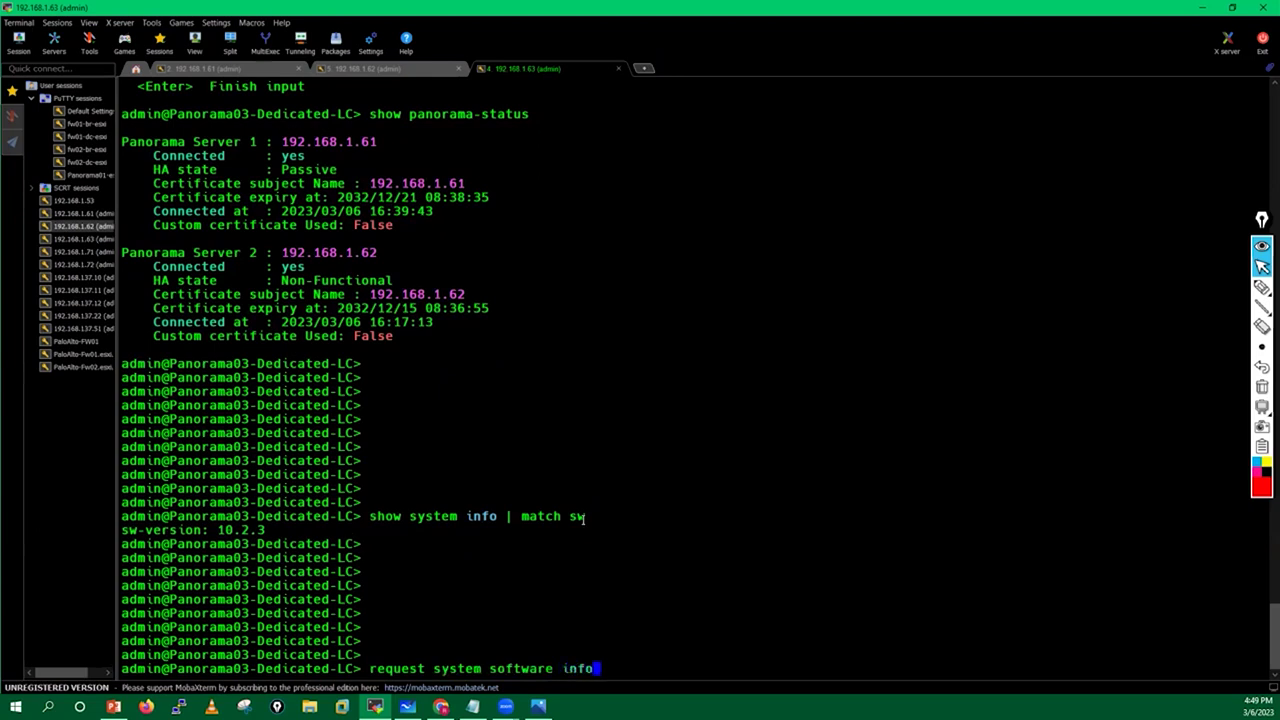
pyautogui.press('Return')
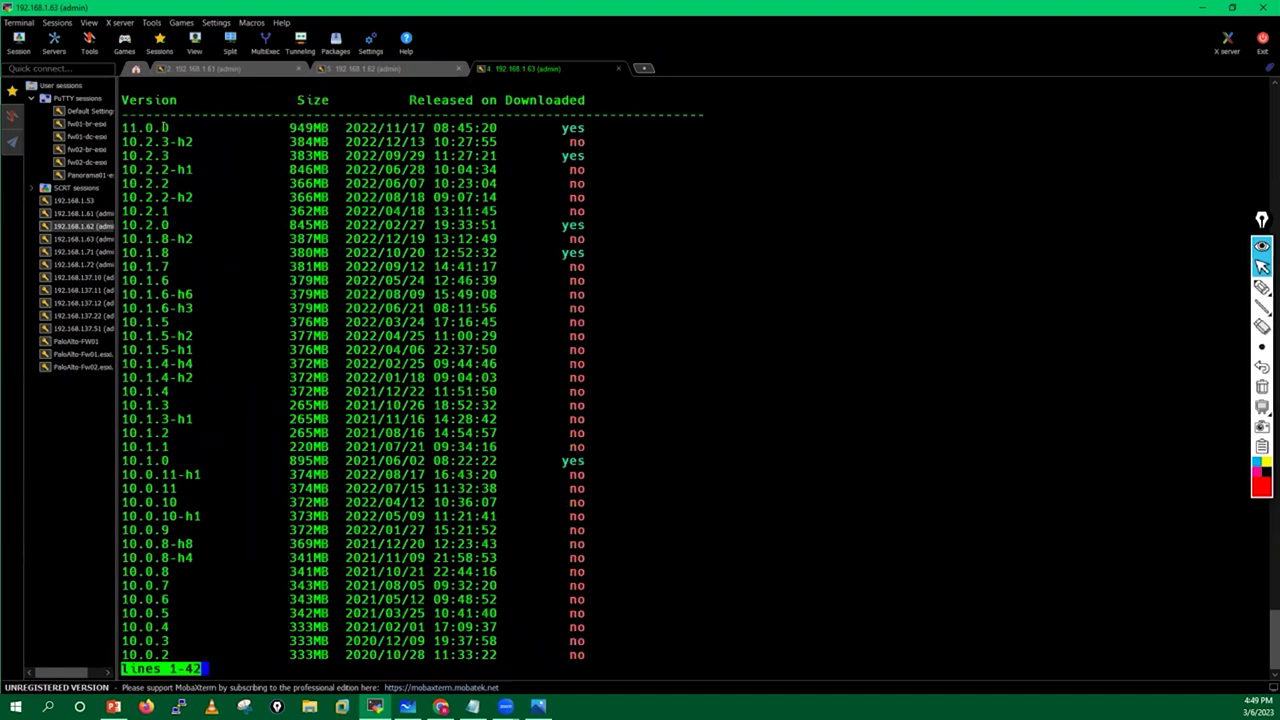
# Highlight the downloaded 11.0.0 row, exit the listing, and begin a new 'request' command.
pyautogui.moveTo(125, 128); pyautogui.dragTo(590, 130)
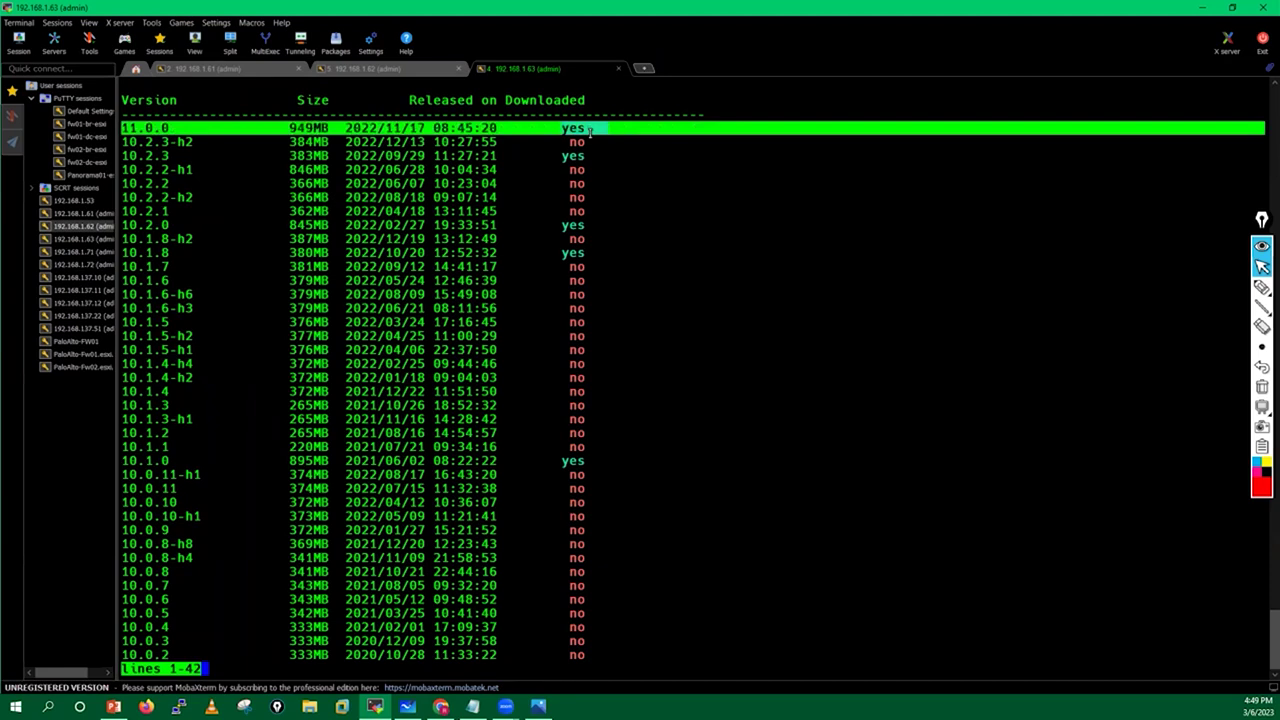
pyautogui.press('q')
pyautogui.press('Return')
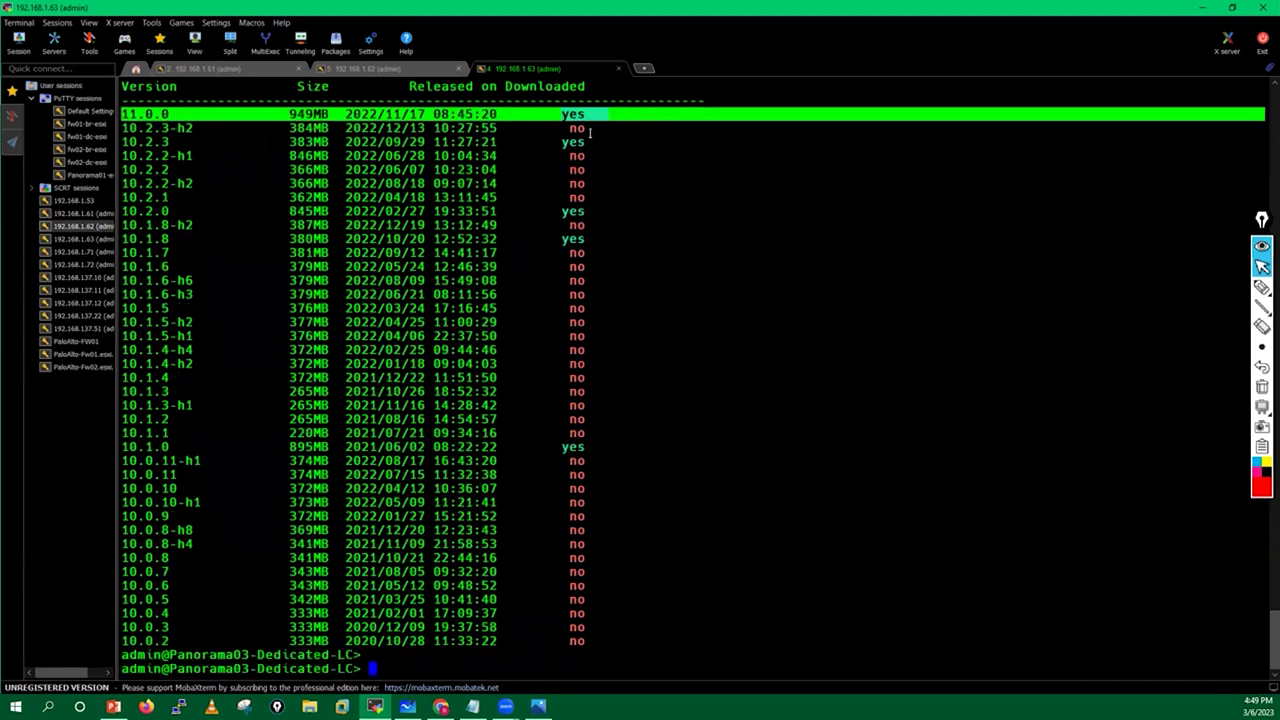
pyautogui.press('Return')
pyautogui.press('Return')
pyautogui.press('Return')
pyautogui.press('Return')
pyautogui.press('Return')
pyautogui.press('Return')
pyautogui.press('Return')
pyautogui.write('request')
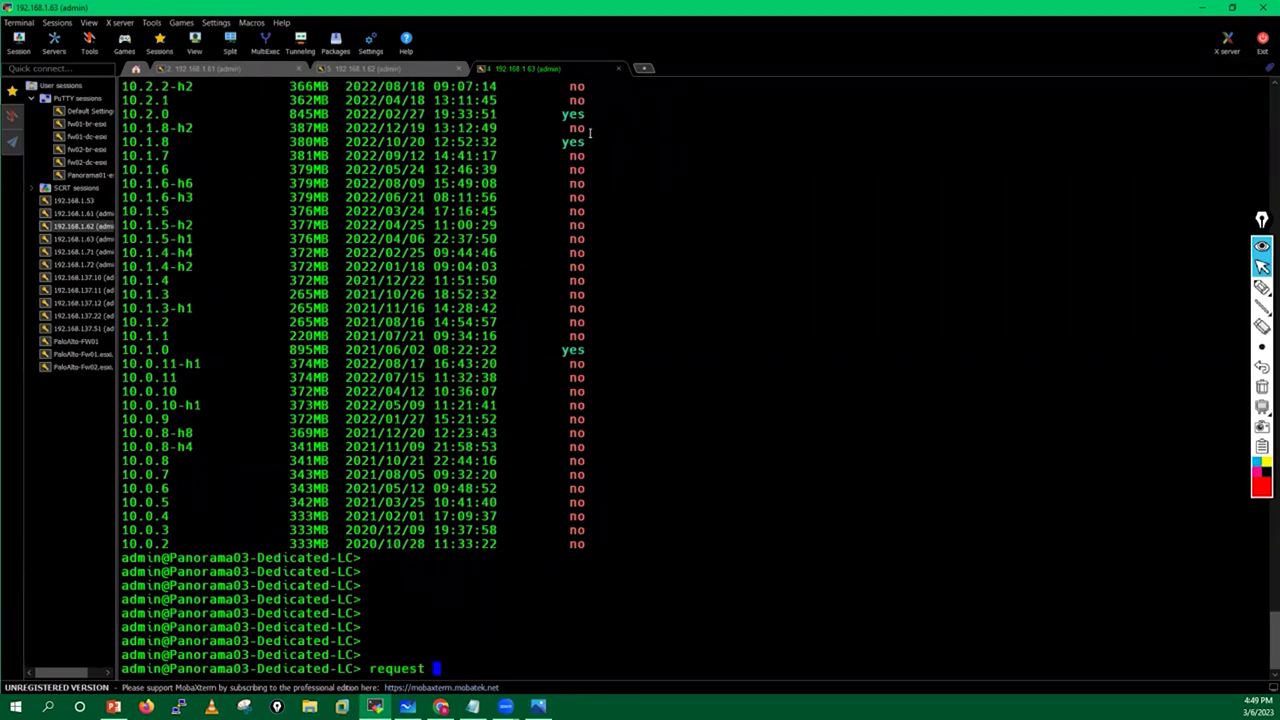
# Build 'request system software download version 11.0.0' using ? help, then erase it unrun.
pyautogui.write('system soft')
pyautogui.press('Tab')
pyautogui.write('?')
pyautogui.write('download ')
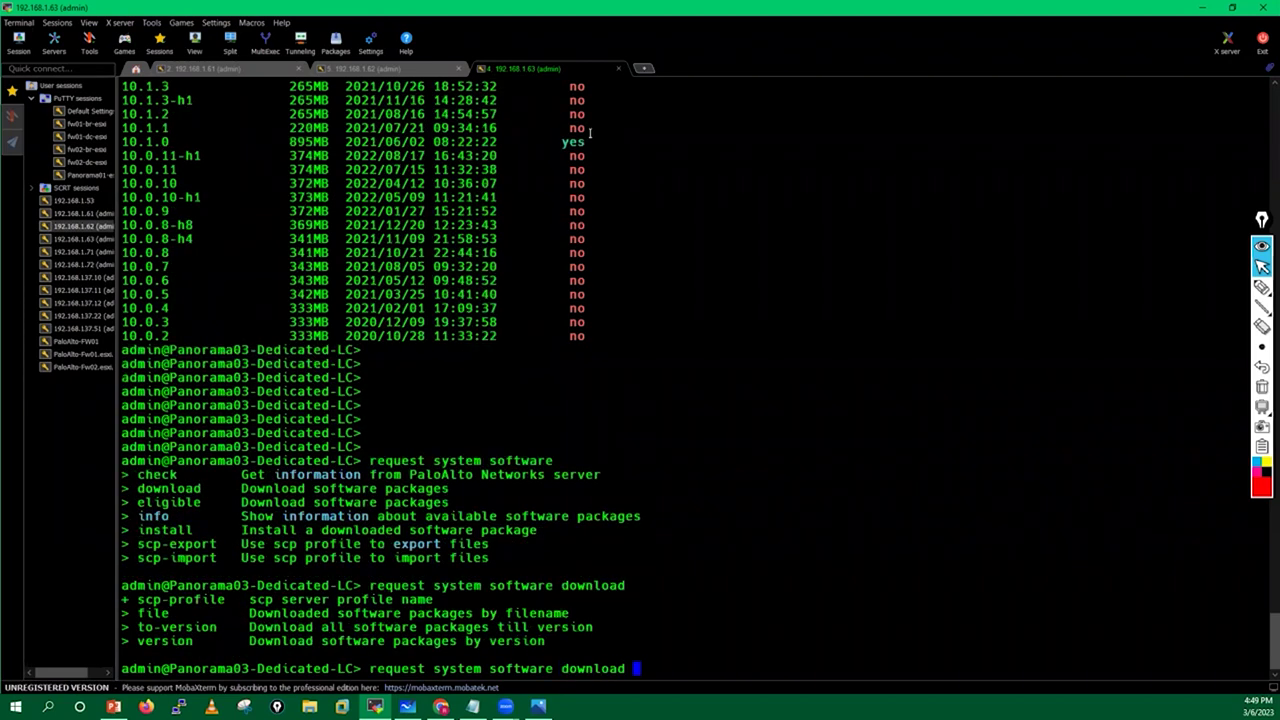
pyautogui.write('?version ?')
pyautogui.press('space')
pyautogui.press('space')
pyautogui.press('space')
pyautogui.press('space')
pyautogui.press('space')
pyautogui.press('space')
pyautogui.press('space')
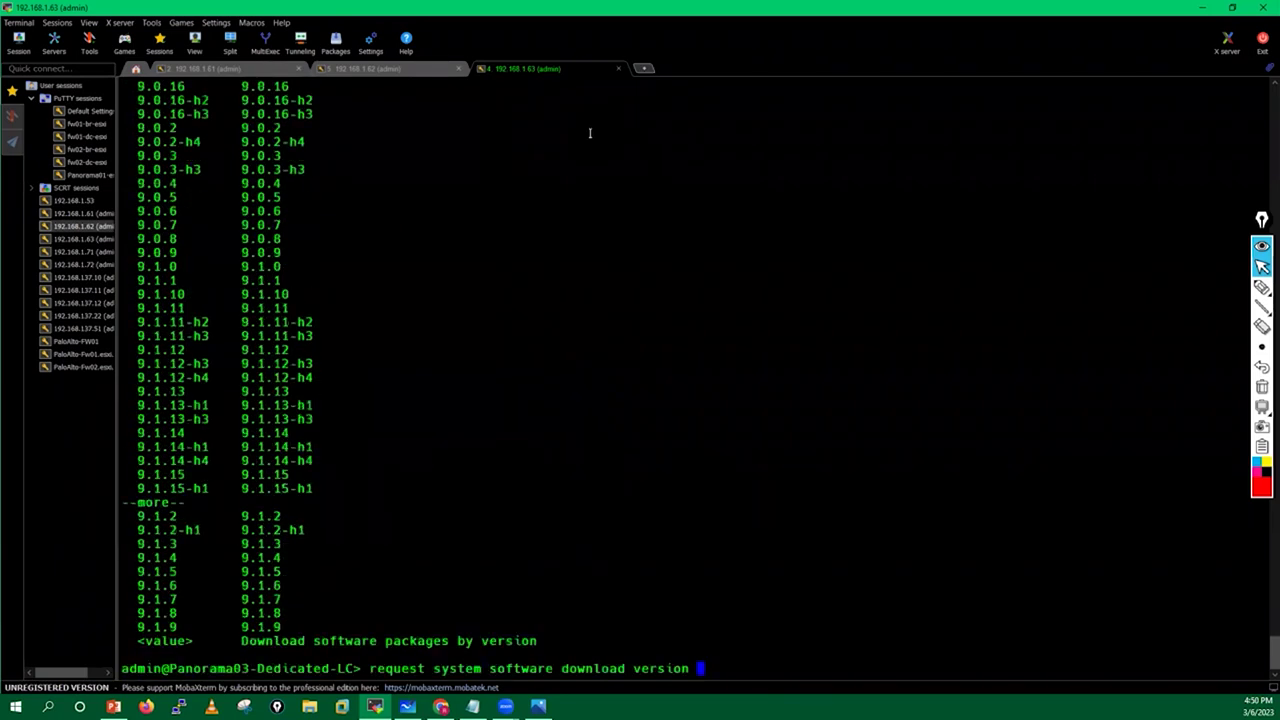
pyautogui.write('?')
pyautogui.press('space')
pyautogui.press('space')
pyautogui.press('space')
pyautogui.press('space')
pyautogui.press('space')
pyautogui.write('11.0.0 ???')
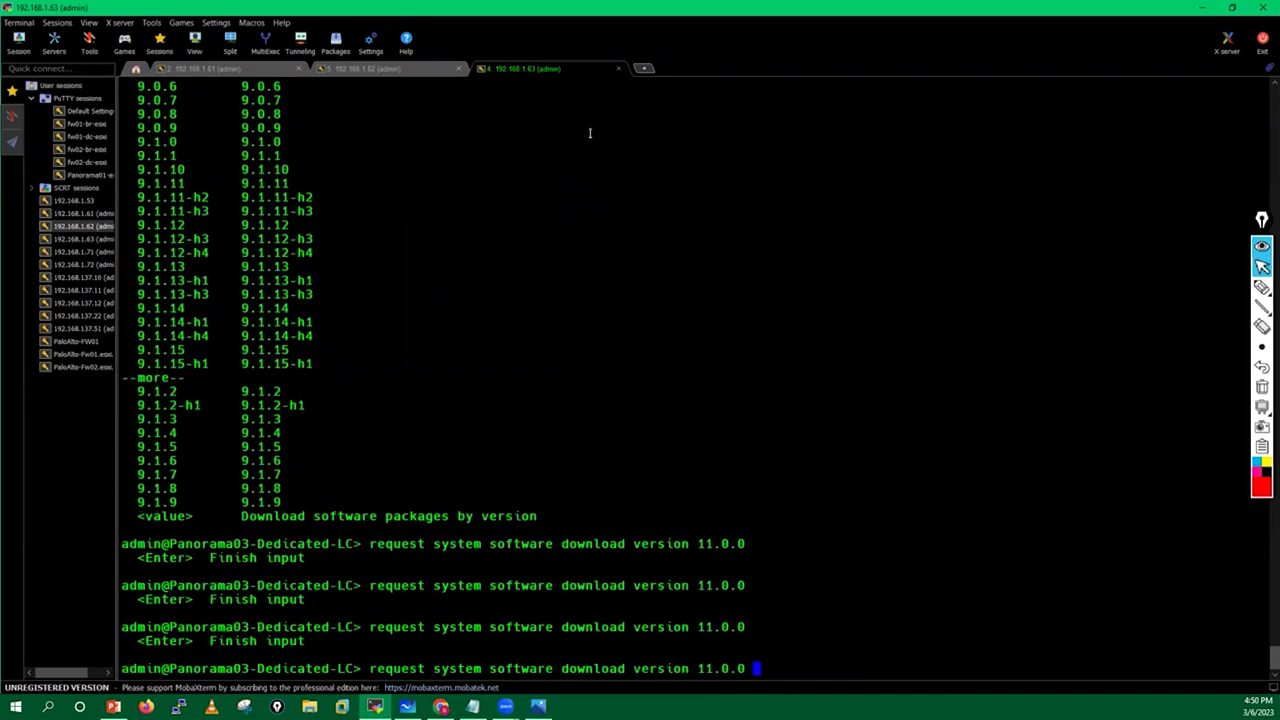
pyautogui.press('BackSpace')
pyautogui.press('BackSpace')
pyautogui.press('BackSpace')
pyautogui.press('BackSpace')
pyautogui.press('BackSpace')
pyautogui.press('BackSpace')
pyautogui.press('BackSpace')
pyautogui.press('BackSpace')
pyautogui.press('BackSpace')
pyautogui.press('BackSpace')
pyautogui.press('BackSpace')
pyautogui.press('BackSpace')
pyautogui.press('BackSpace')
pyautogui.press('BackSpace')
pyautogui.press('BackSpace')
pyautogui.press('BackSpace')
pyautogui.press('BackSpace')
pyautogui.press('BackSpace')
pyautogui.press('BackSpace')
pyautogui.press('BackSpace')
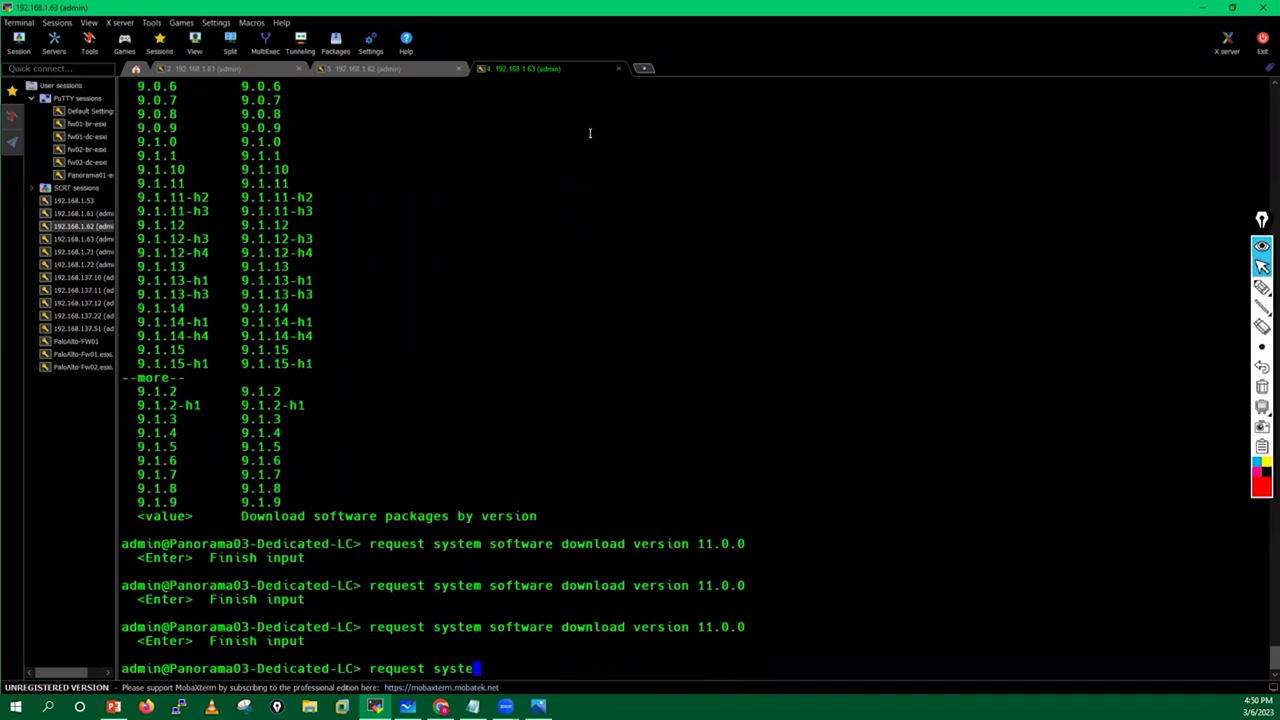
pyautogui.press('BackSpace')
pyautogui.press('BackSpace')
pyautogui.press('BackSpace')
pyautogui.press('BackSpace')
pyautogui.press('BackSpace')
pyautogui.press('BackSpace')
pyautogui.press('BackSpace')
pyautogui.press('BackSpace')
pyautogui.press('BackSpace')
pyautogui.press('BackSpace')
pyautogui.press('BackSpace')
pyautogui.press('BackSpace')
pyautogui.press('BackSpace')
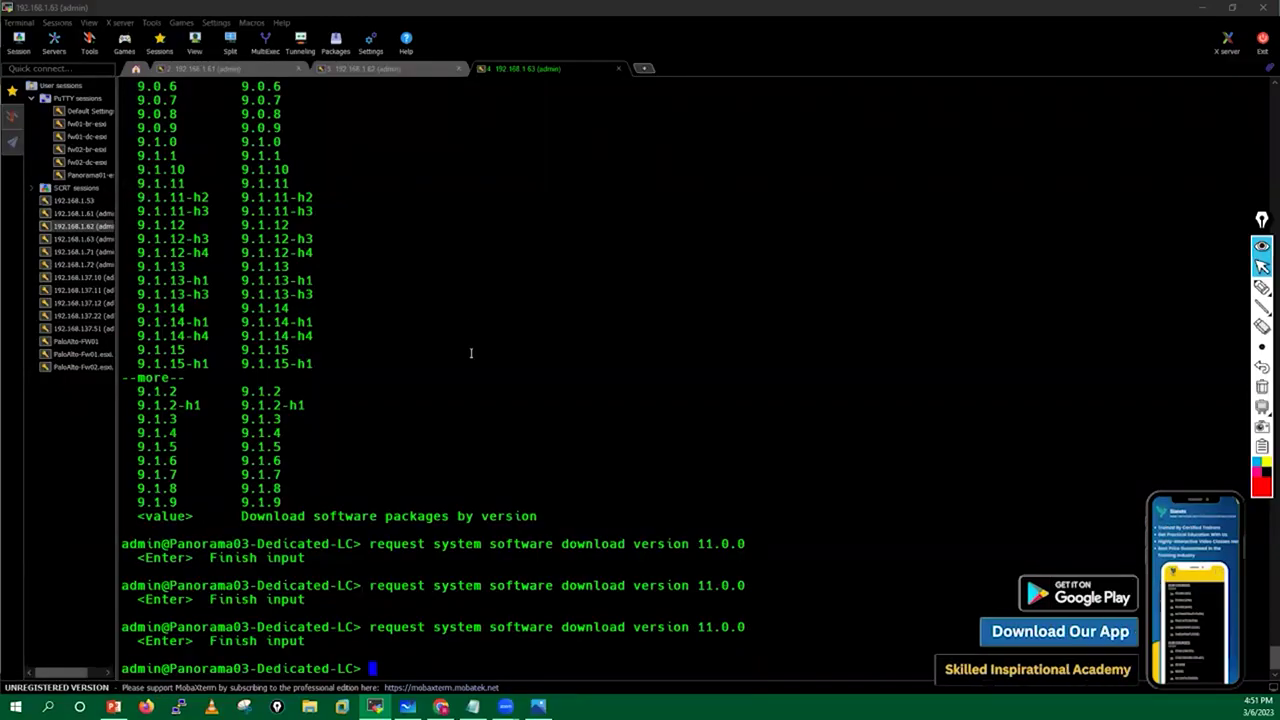
# Rerun 'show panorama-status' from history to confirm both Panorama servers remain connected.
pyautogui.click(338, 414)
pyautogui.press('Return')
pyautogui.press('Return')
pyautogui.press('Return')
pyautogui.press('Up')
pyautogui.press('Up')
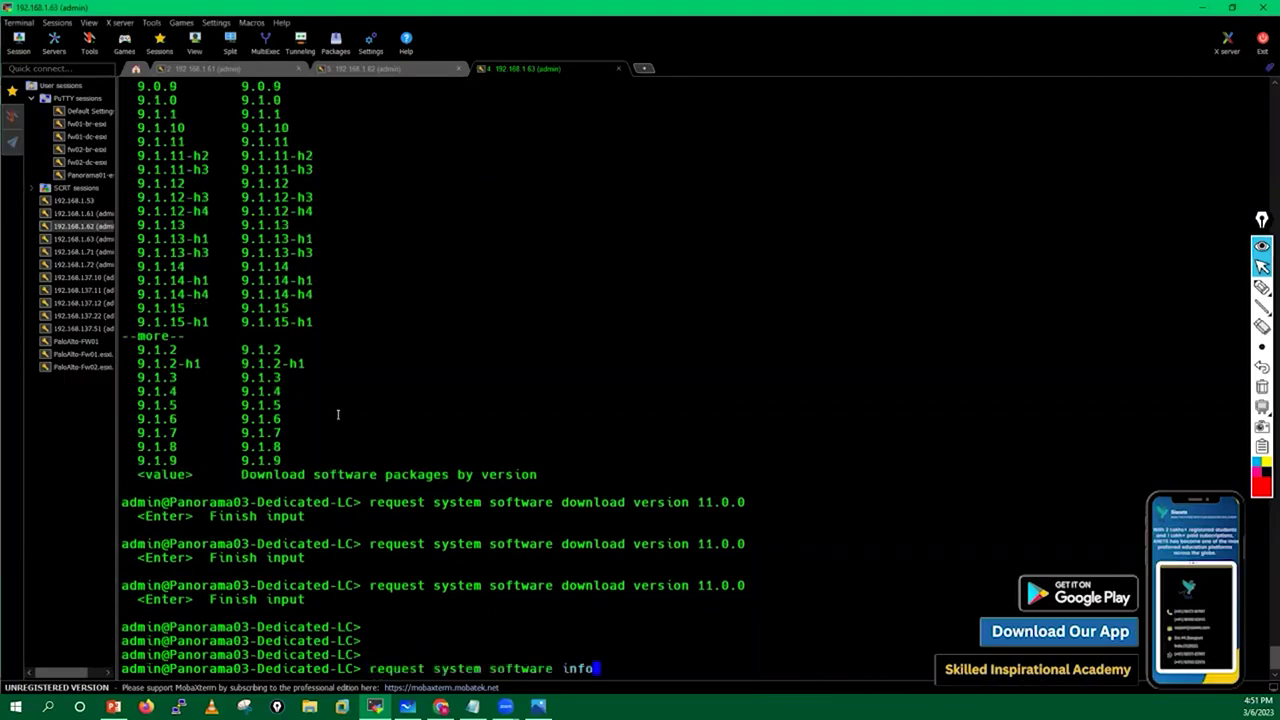
pyautogui.press('Up')
pyautogui.press('Down')
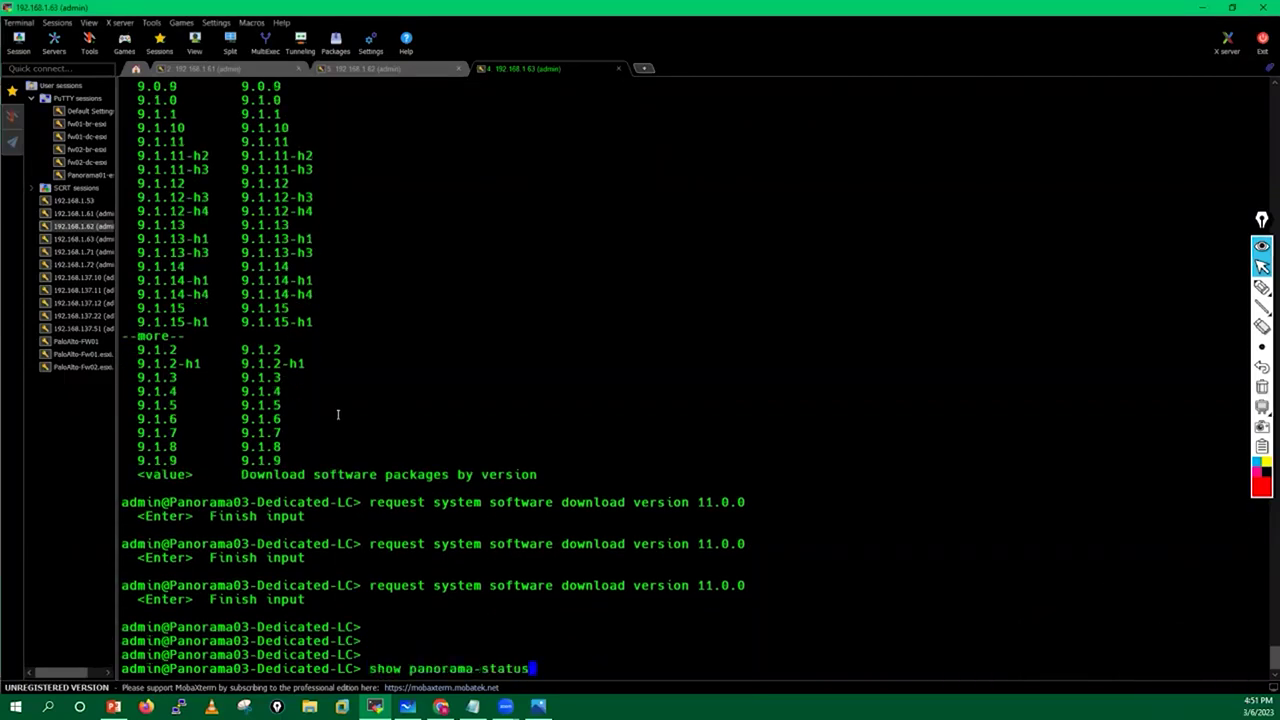
pyautogui.press('Return')
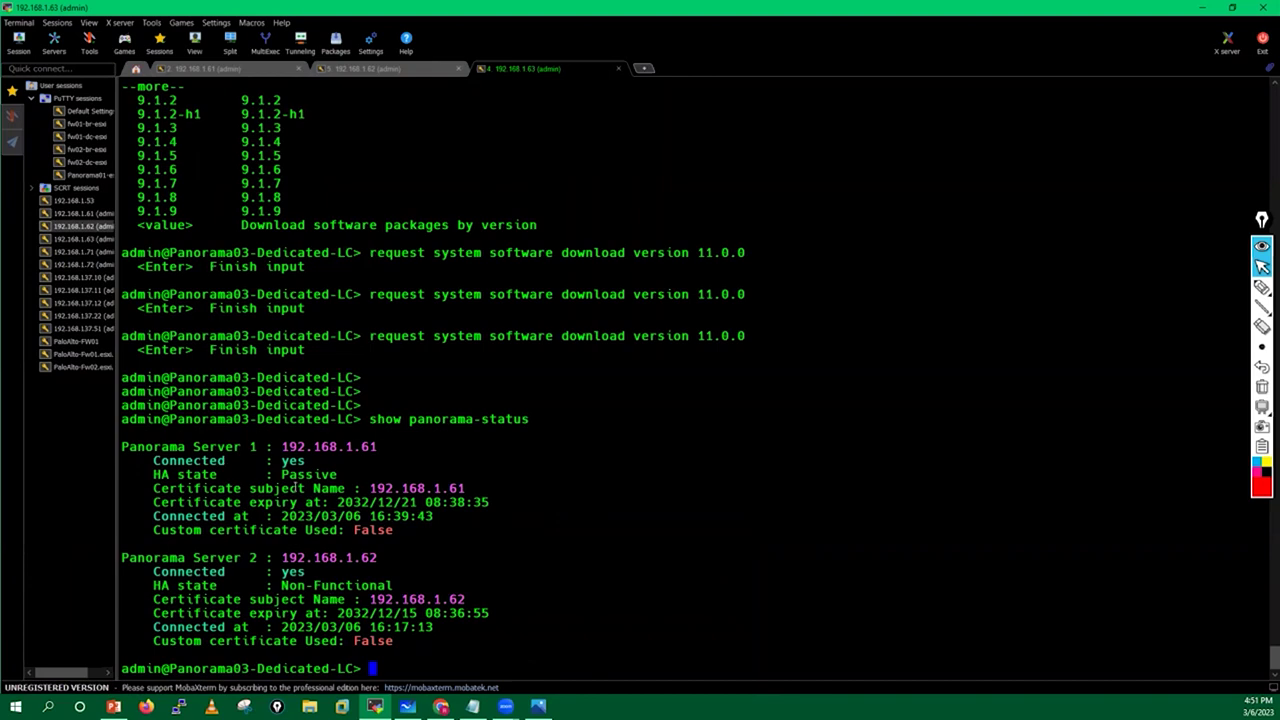
pyautogui.click(441, 706)
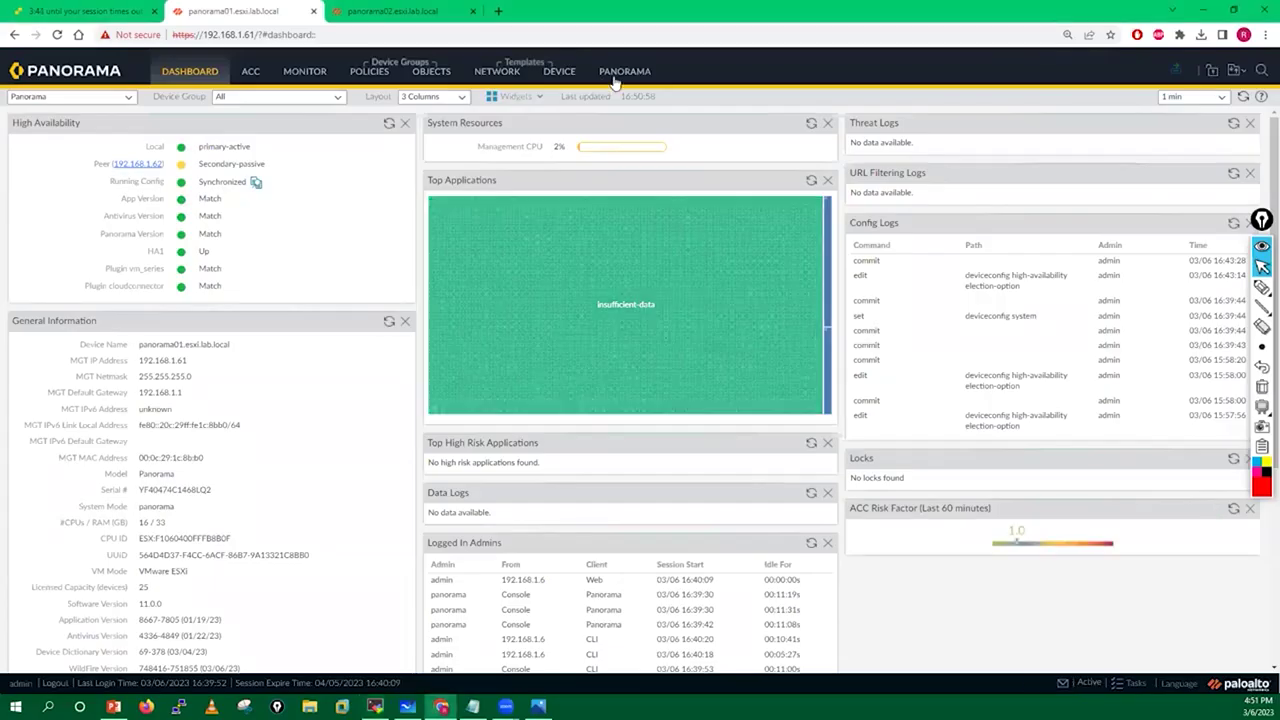
# Open the Device Deployment Software page, refresh it, and filter the images by 'panorama'.
pyautogui.click(621, 76)
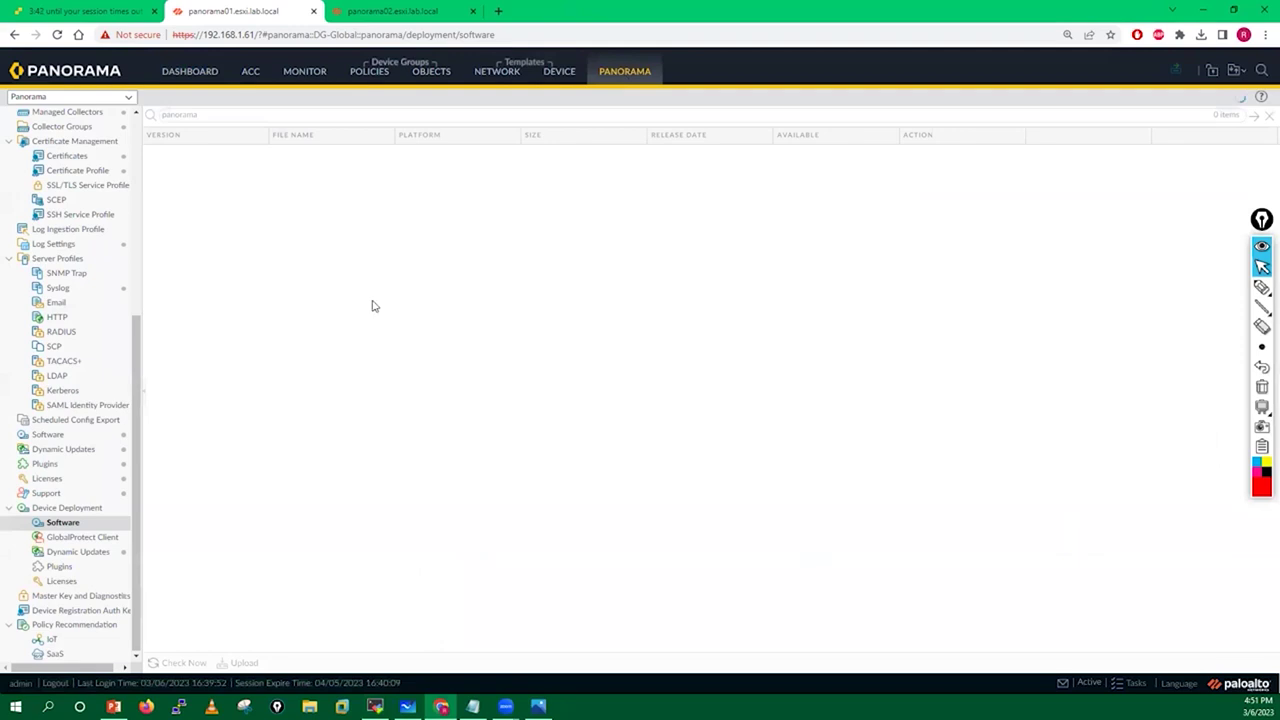
pyautogui.click(62, 521)
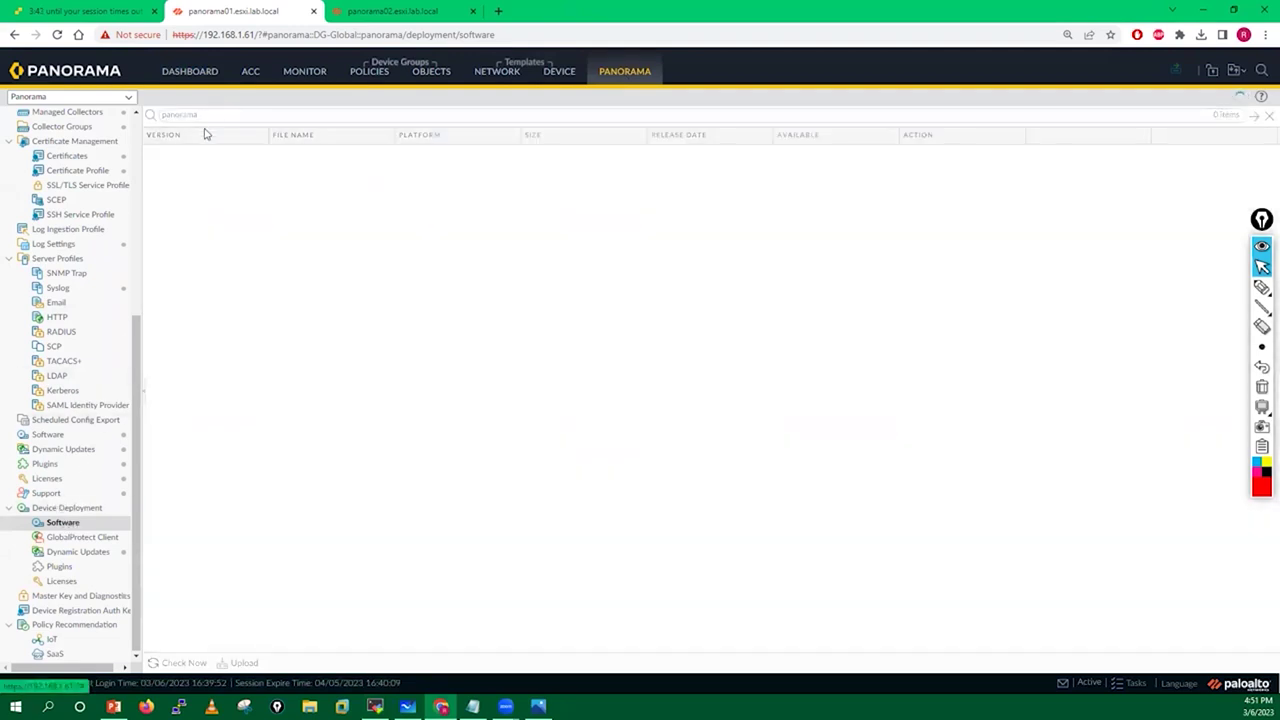
pyautogui.click(1268, 115)
pyautogui.click(398, 115)
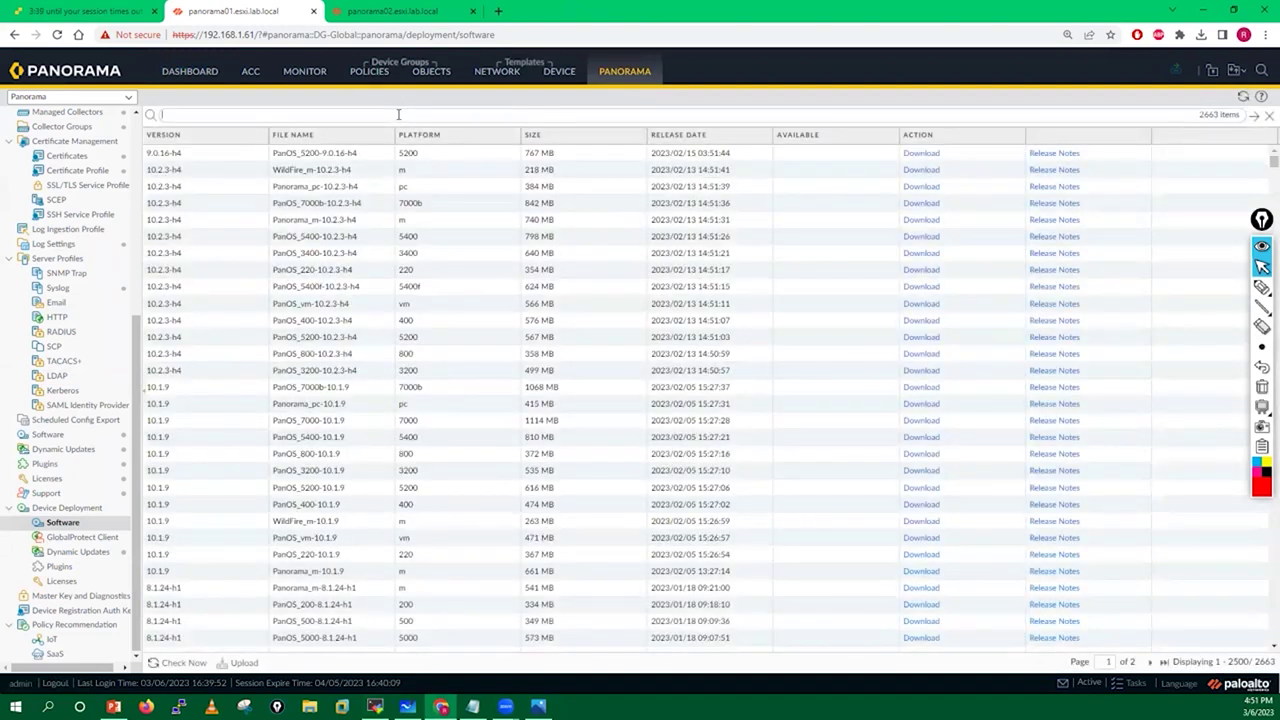
pyautogui.write('panorama')
pyautogui.press('Return')
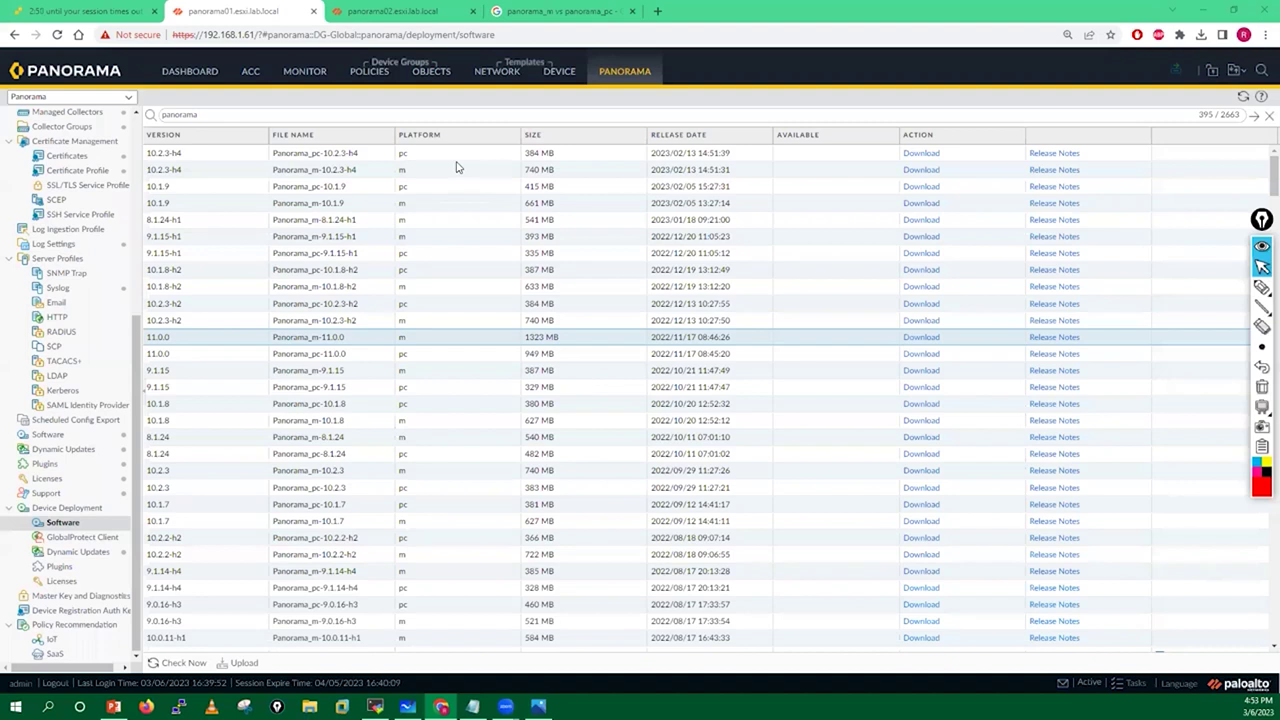
# Circle and arrow the Panorama_m-11.0.0 image with the pen, then erase the marks.
pyautogui.click(1262, 287)
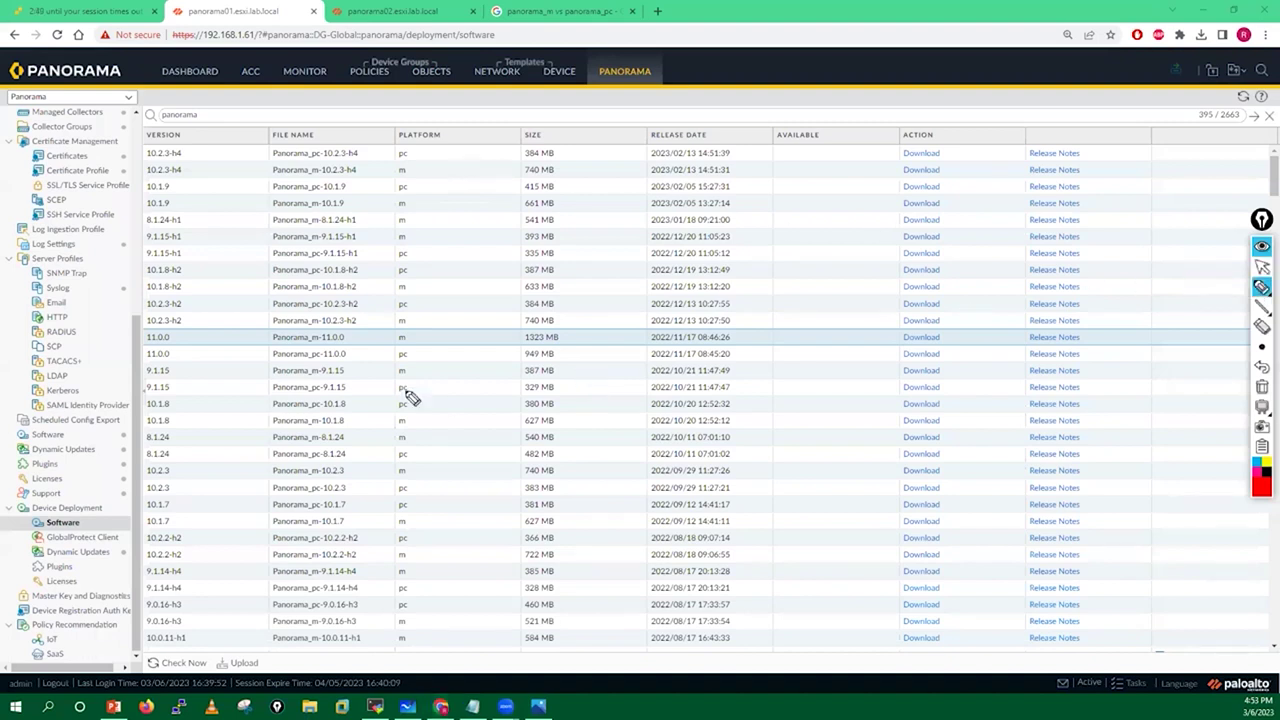
pyautogui.moveTo(303, 332)
pyautogui.mouseDown()
pyautogui.moveTo(272, 340)
pyautogui.moveTo(323, 354)
pyautogui.moveTo(352, 334)
pyautogui.moveTo(431, 331)
pyautogui.moveTo(484, 303)
pyautogui.mouseUp()
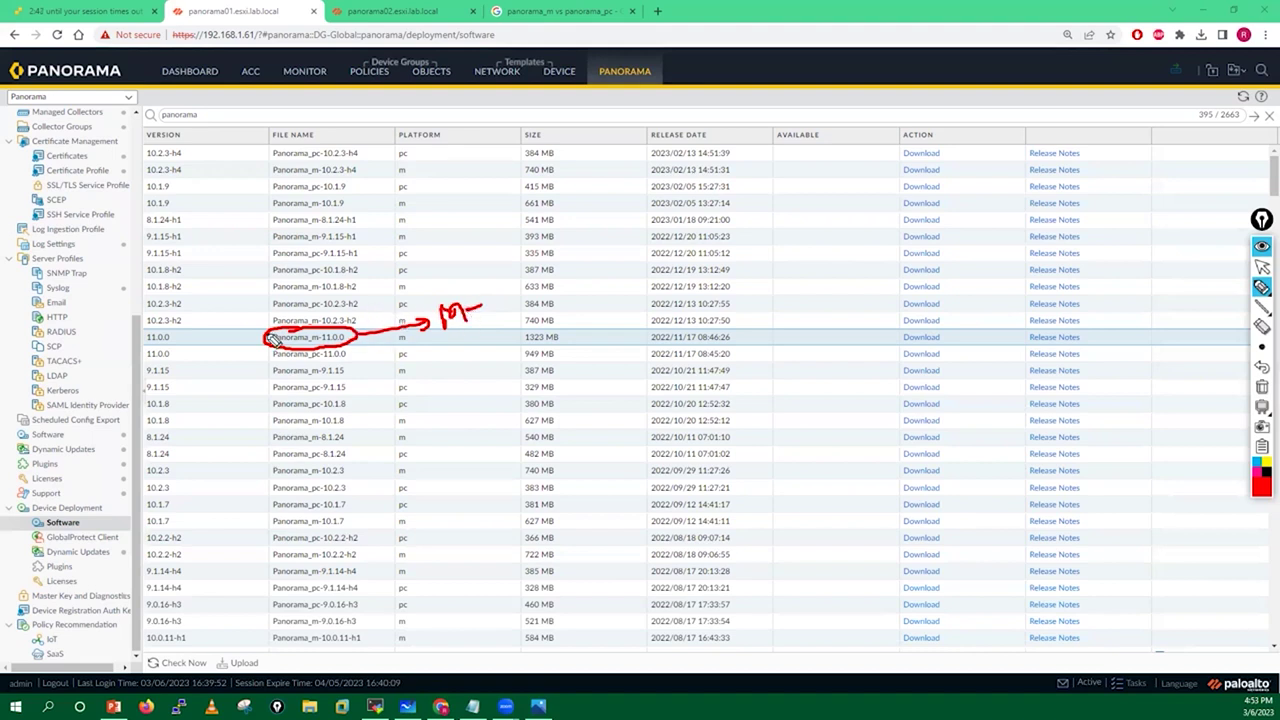
pyautogui.moveTo(222, 334); pyautogui.dragTo(250, 338)
pyautogui.click(1262, 386)
# Circle Panorama_pc-11.0.0, mark it as for the log collector, clear the pen, and return to MobaXterm.
pyautogui.moveTo(305, 352)
pyautogui.mouseDown()
pyautogui.moveTo(262, 358)
pyautogui.moveTo(320, 368)
pyautogui.moveTo(378, 345)
pyautogui.mouseUp()
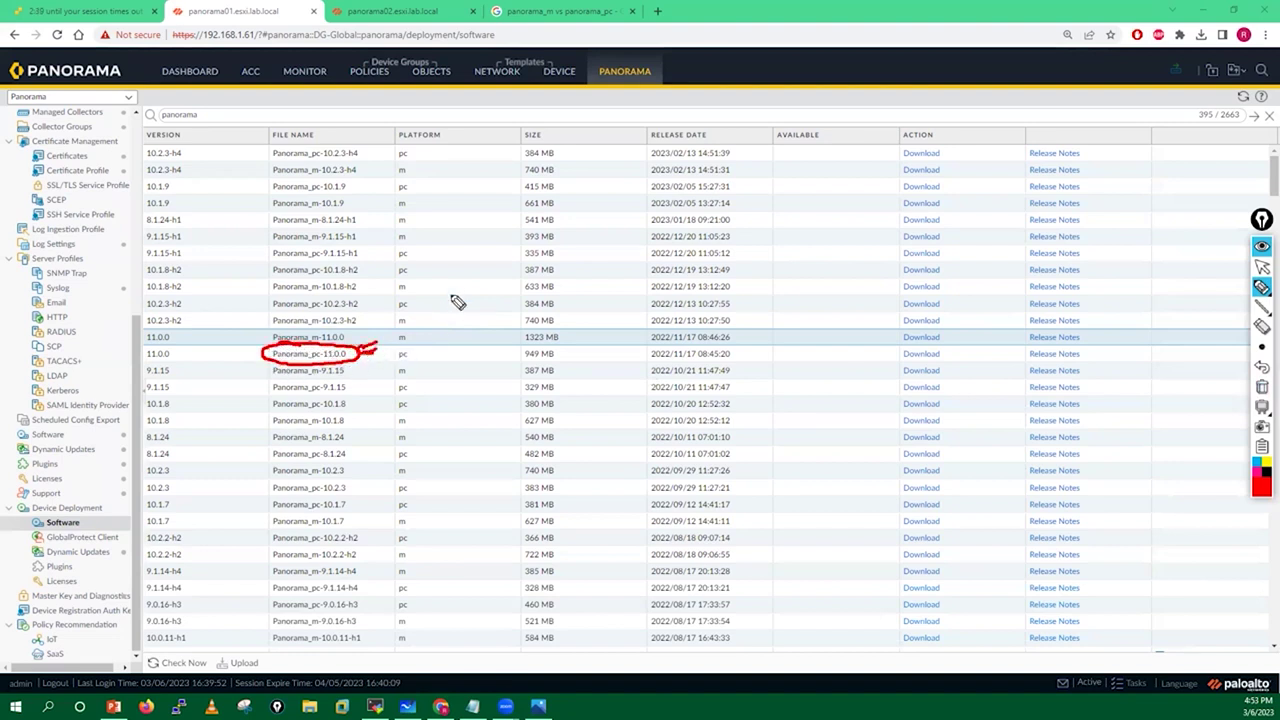
pyautogui.moveTo(435, 258)
pyautogui.mouseDown()
pyautogui.moveTo(475, 278)
pyautogui.moveTo(449, 309)
pyautogui.moveTo(476, 234)
pyautogui.moveTo(448, 216)
pyautogui.moveTo(460, 207)
pyautogui.mouseUp()
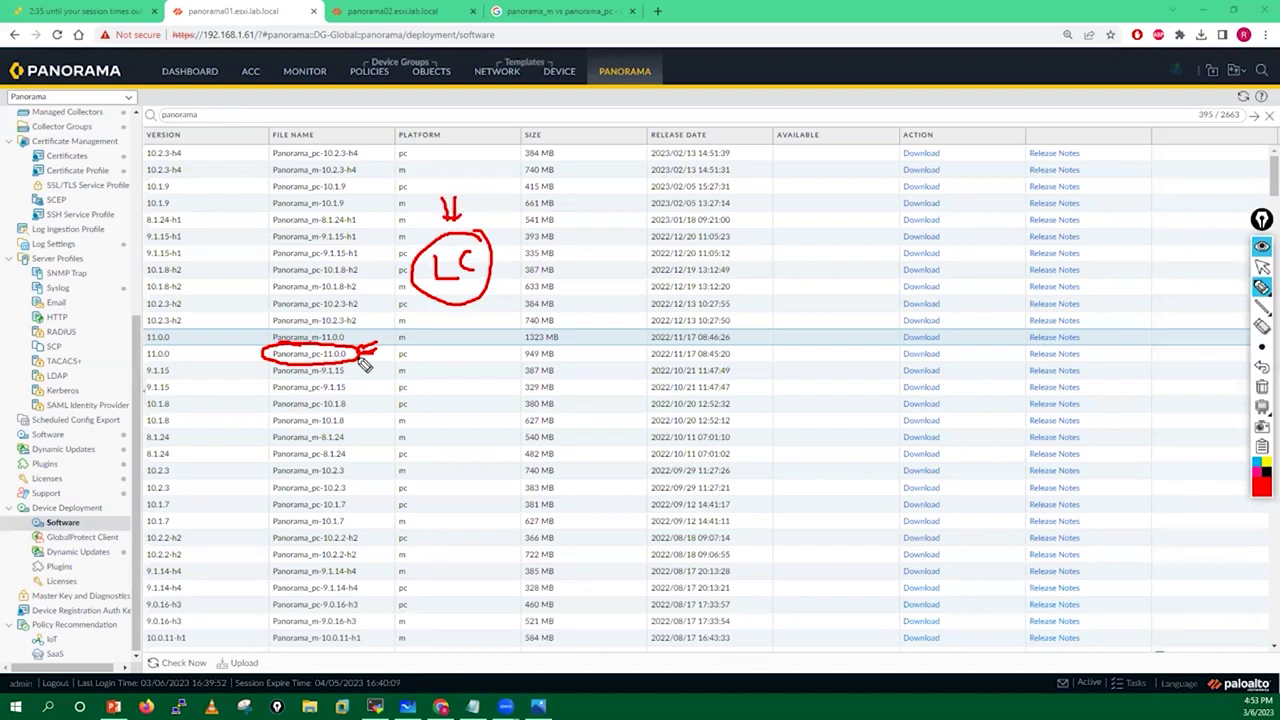
pyautogui.click(1261, 387)
pyautogui.click(1262, 267)
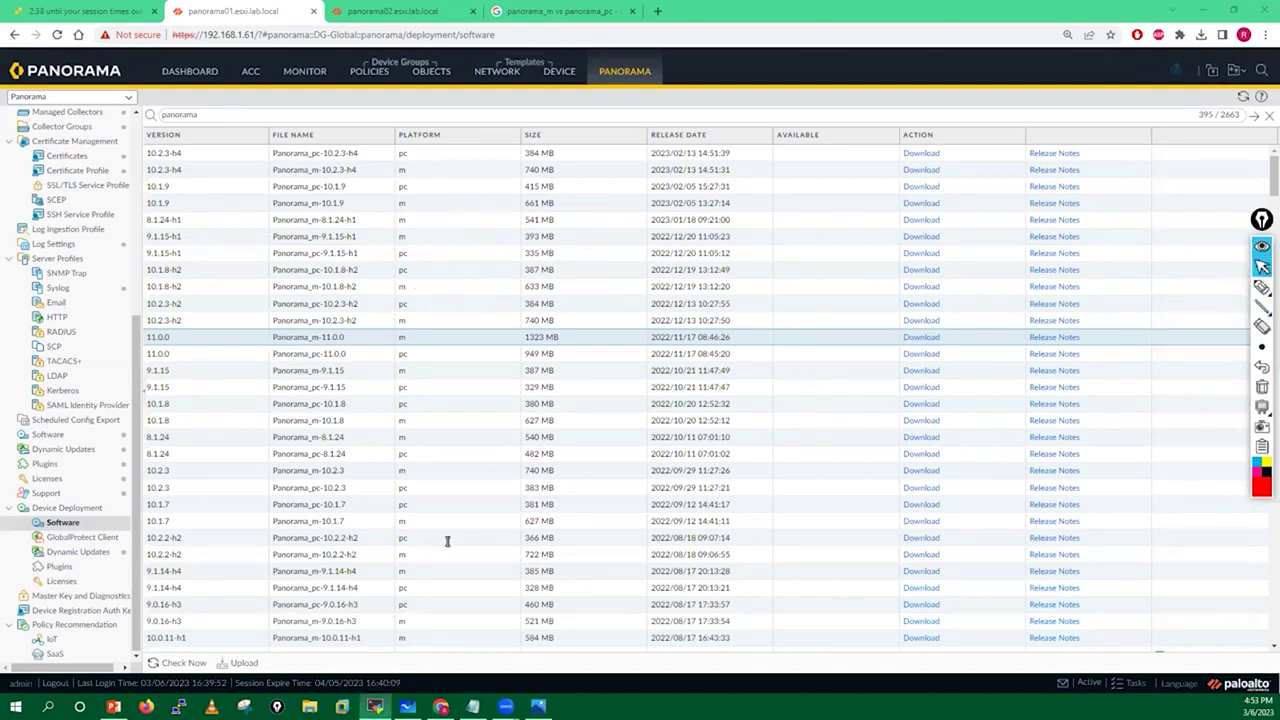
pyautogui.hotkey('alt', 'Tab')
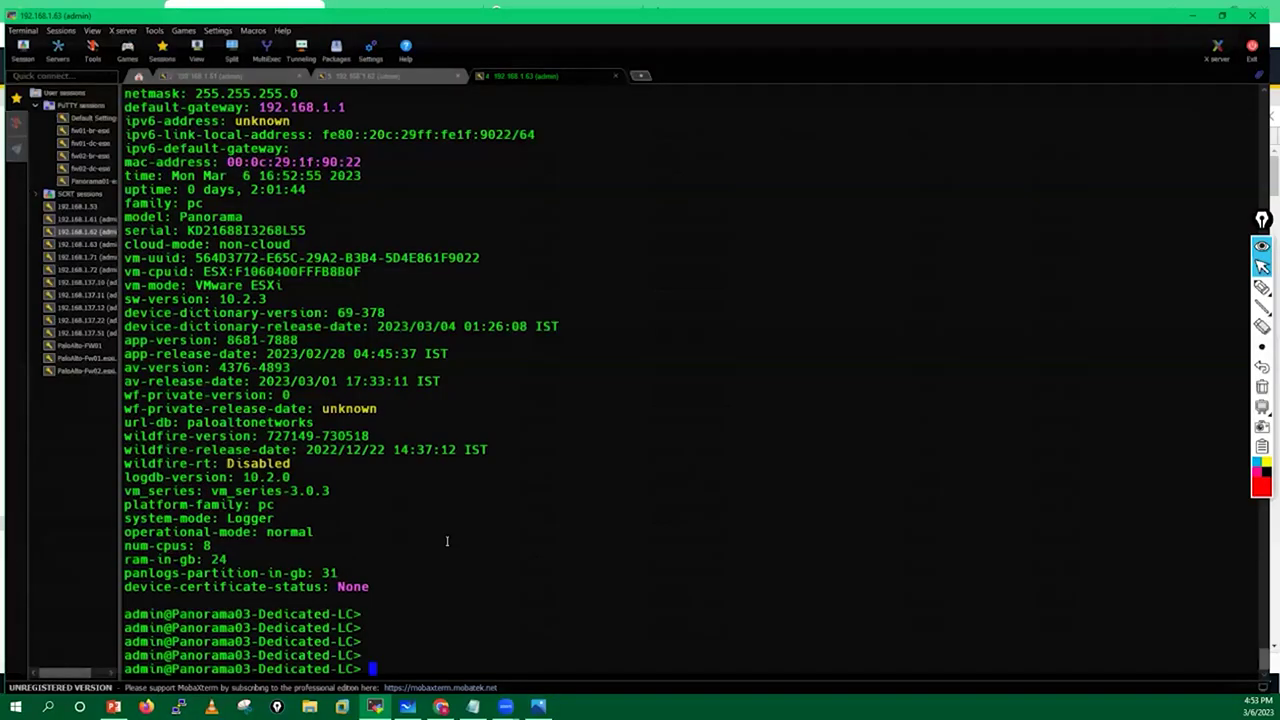
# Rerun show system info, highlighting sw-version 10.2.3 and family pc, then bring back the browser.
pyautogui.press('Up')
pyautogui.press('Return')
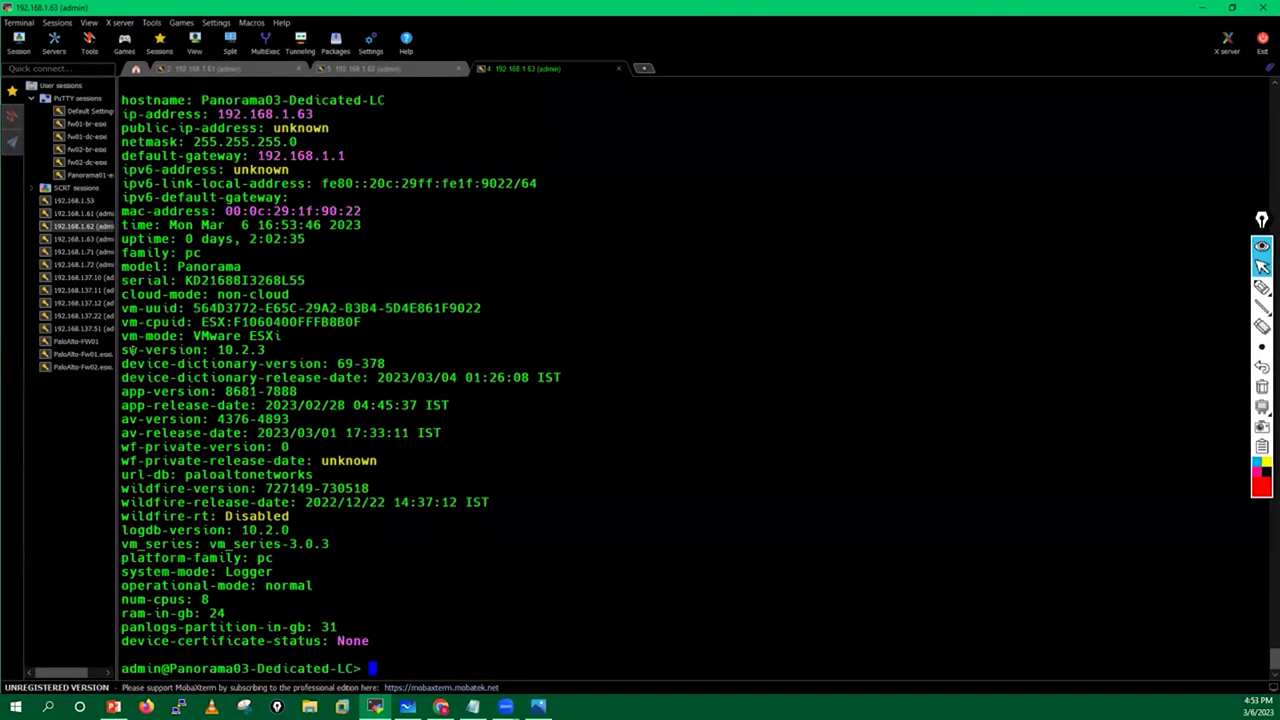
pyautogui.moveTo(121, 350); pyautogui.dragTo(284, 351)
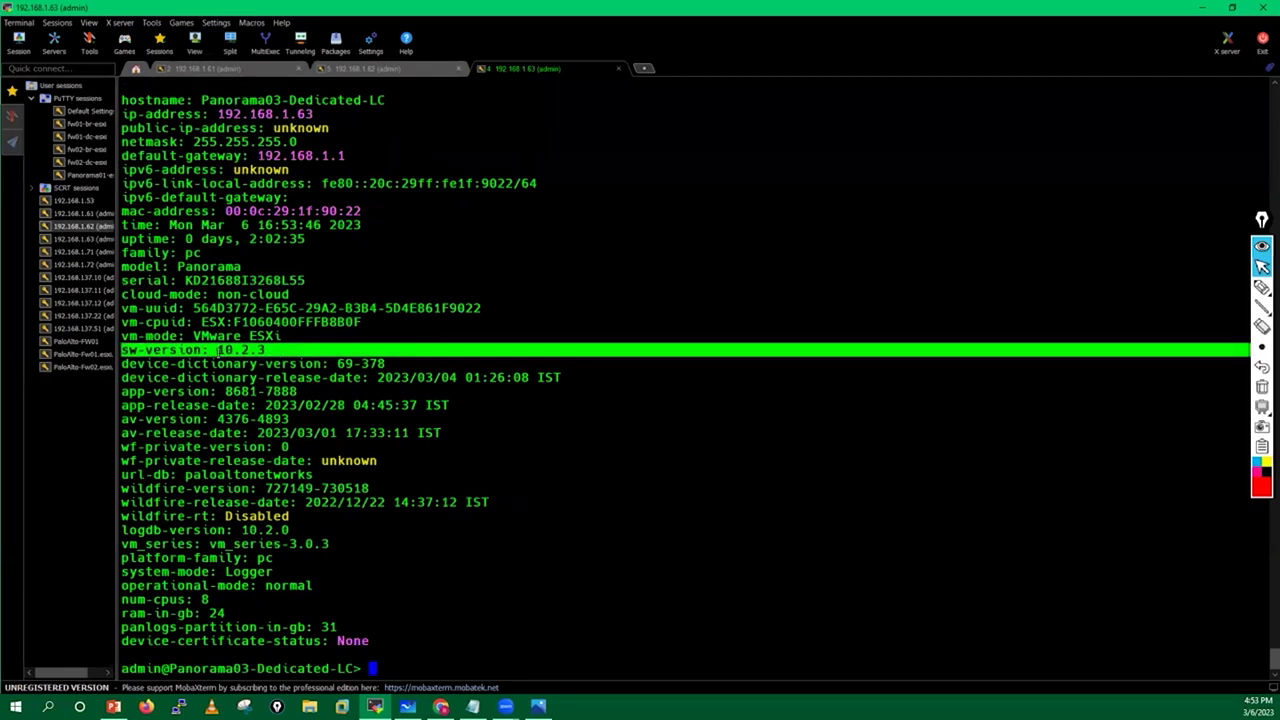
pyautogui.moveTo(122, 252); pyautogui.dragTo(201, 254)
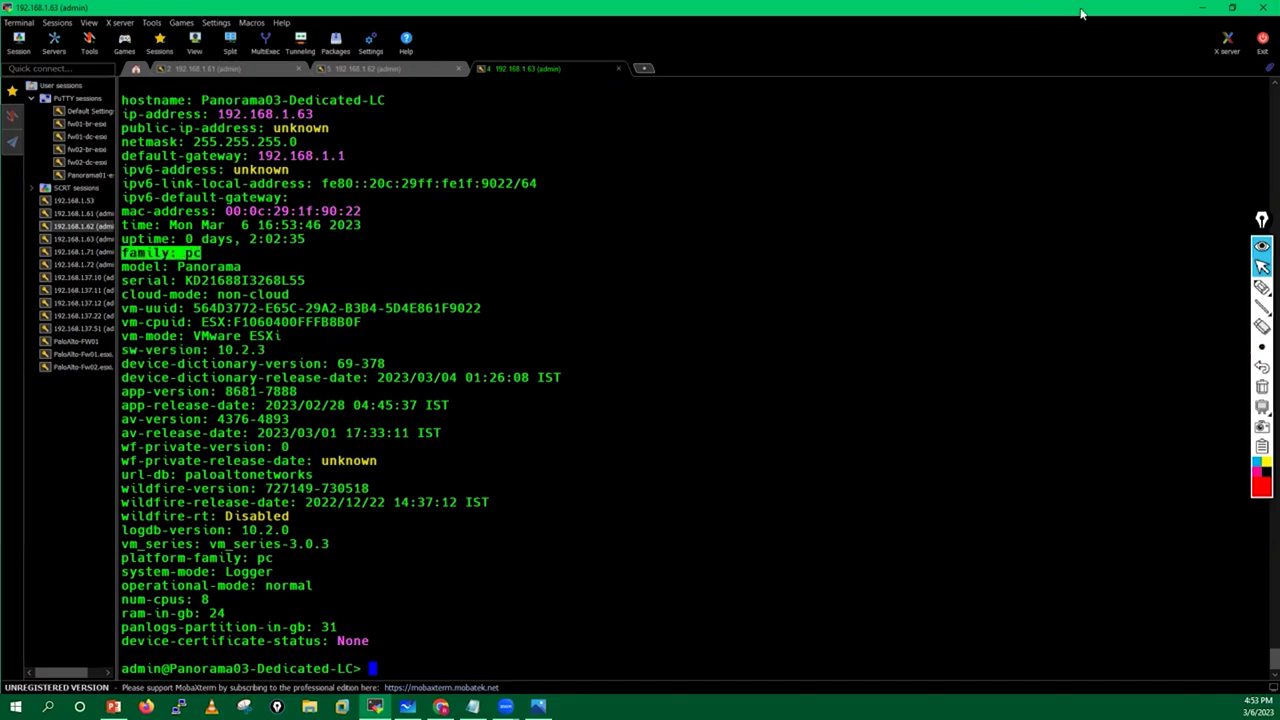
pyautogui.click(1196, 8)
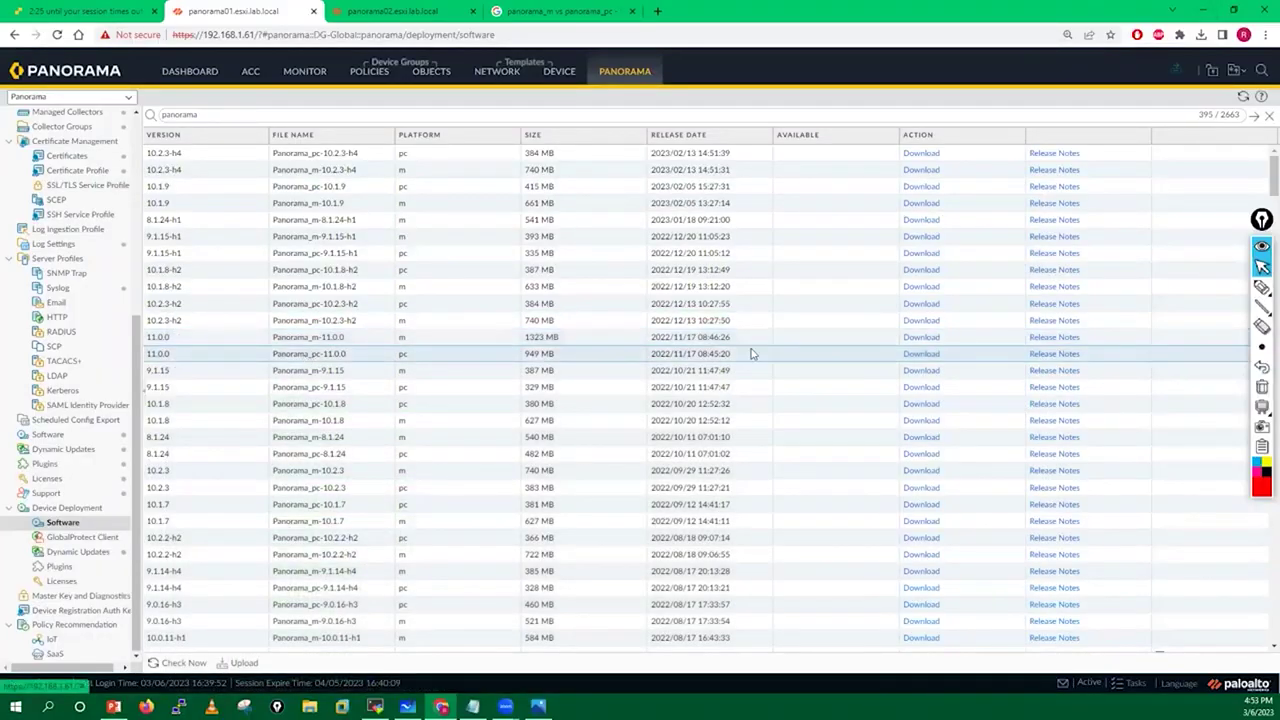
# Download the 949 MB Panorama_pc-11.0.0 image until it shows Downloaded.
pyautogui.click(917, 357)
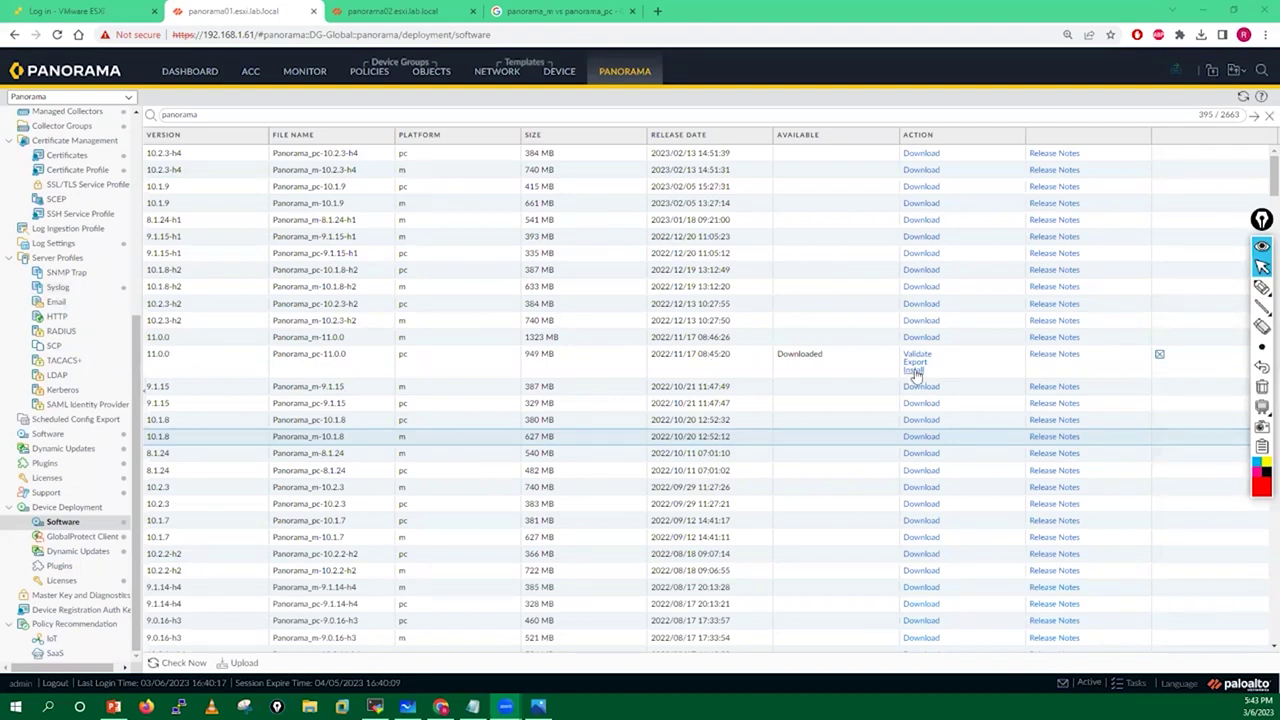
pyautogui.click(914, 371)
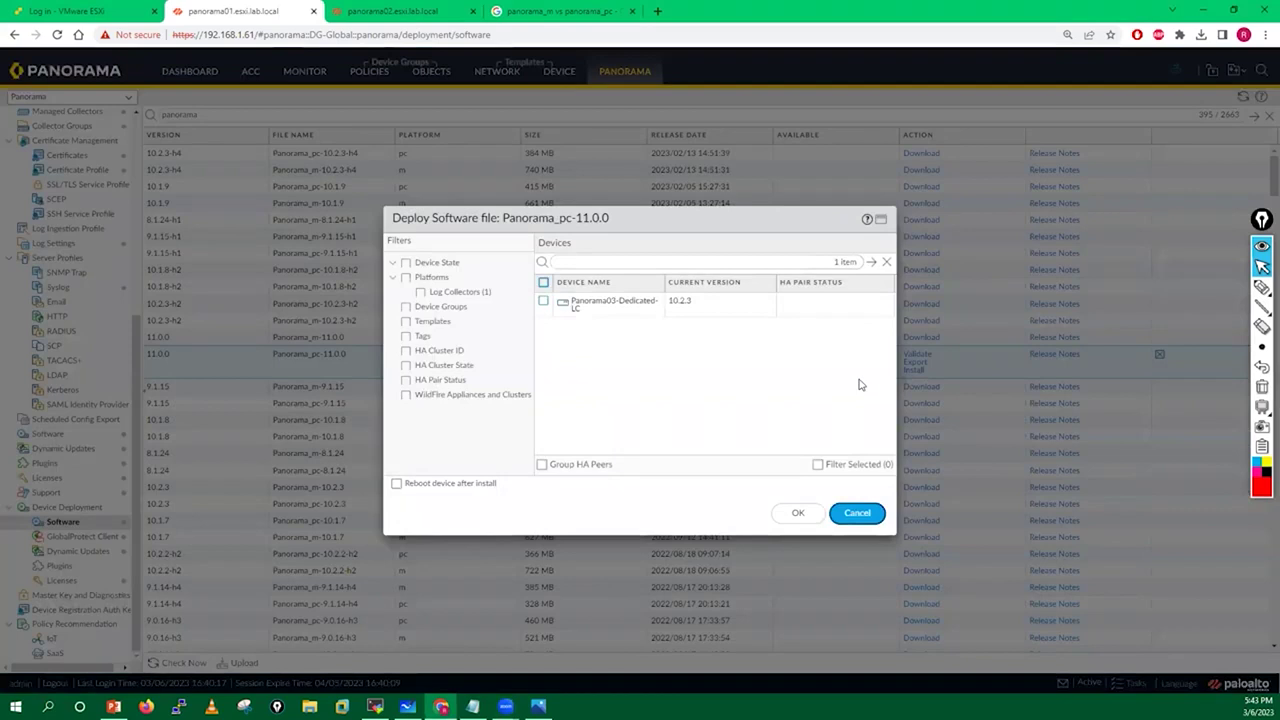
# Install 11.0.0 on Panorama03-Dedicated-LC with 'Reboot device after install' enabled.
pyautogui.click(544, 302)
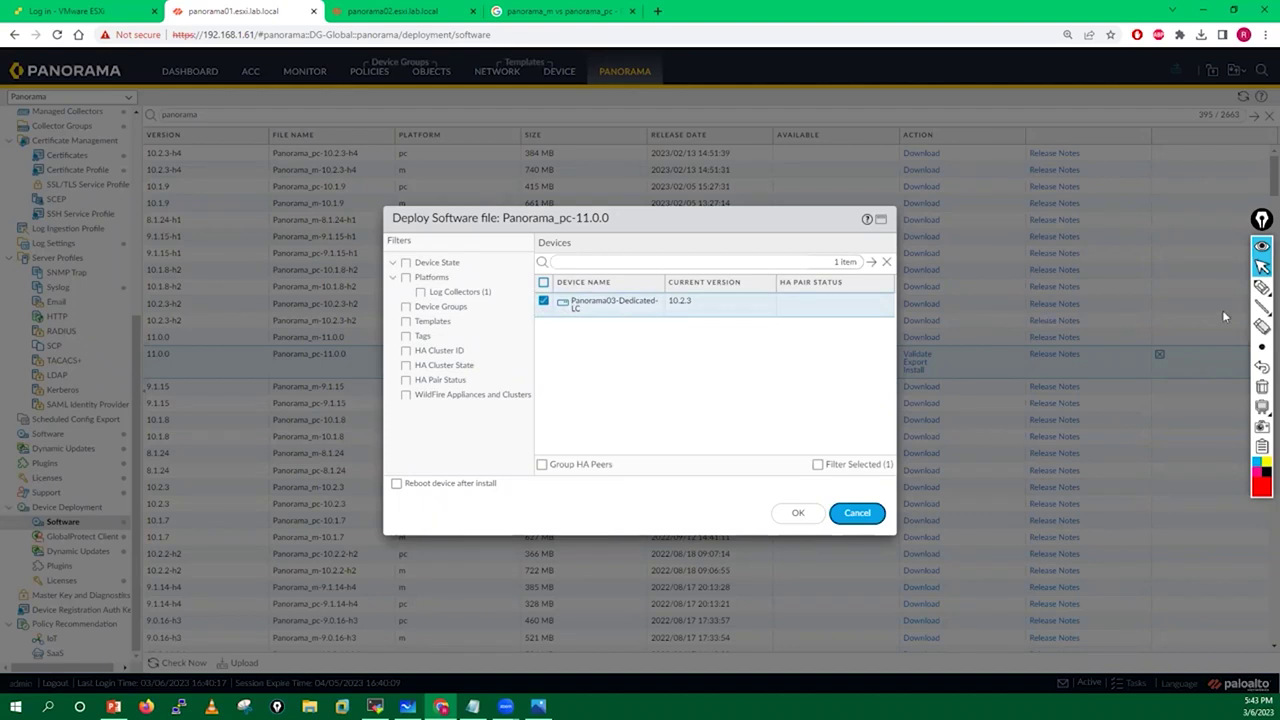
pyautogui.click(1262, 287)
pyautogui.moveTo(686, 300)
pyautogui.mouseDown()
pyautogui.moveTo(680, 325)
pyautogui.moveTo(688, 293)
pyautogui.mouseUp()
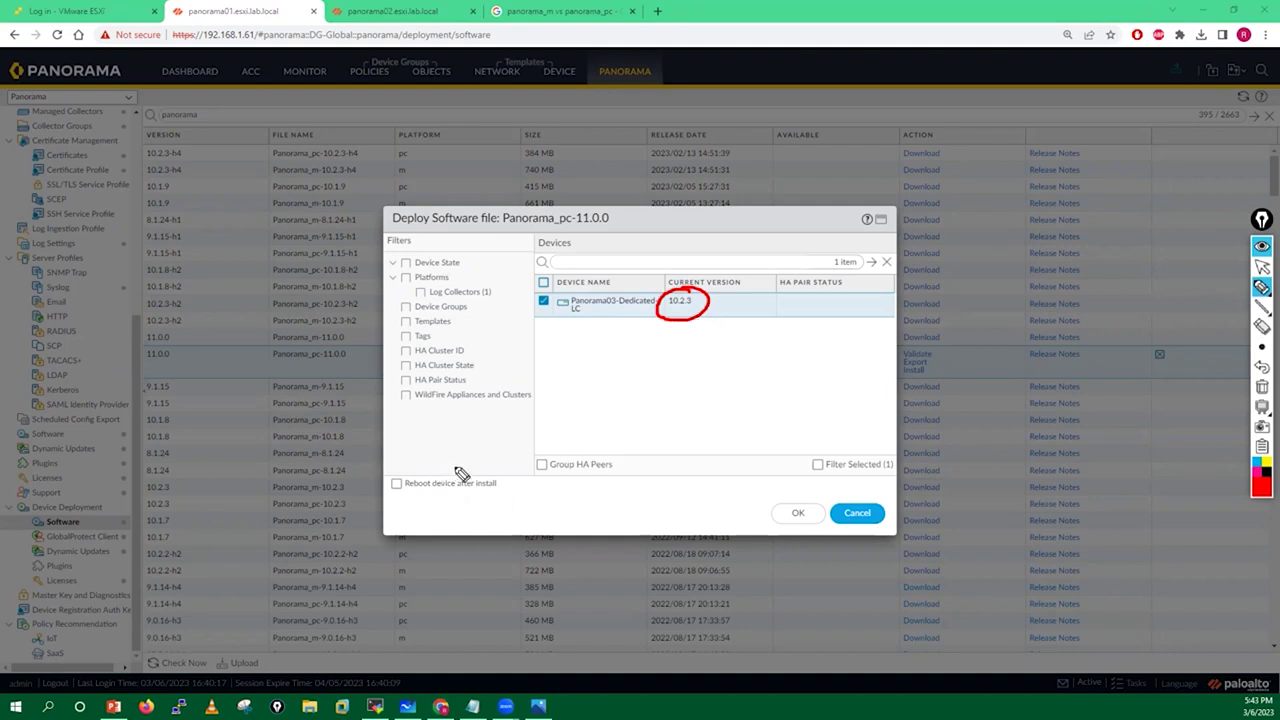
pyautogui.moveTo(429, 466)
pyautogui.mouseDown()
pyautogui.moveTo(391, 509)
pyautogui.moveTo(491, 500)
pyautogui.moveTo(410, 477)
pyautogui.mouseUp()
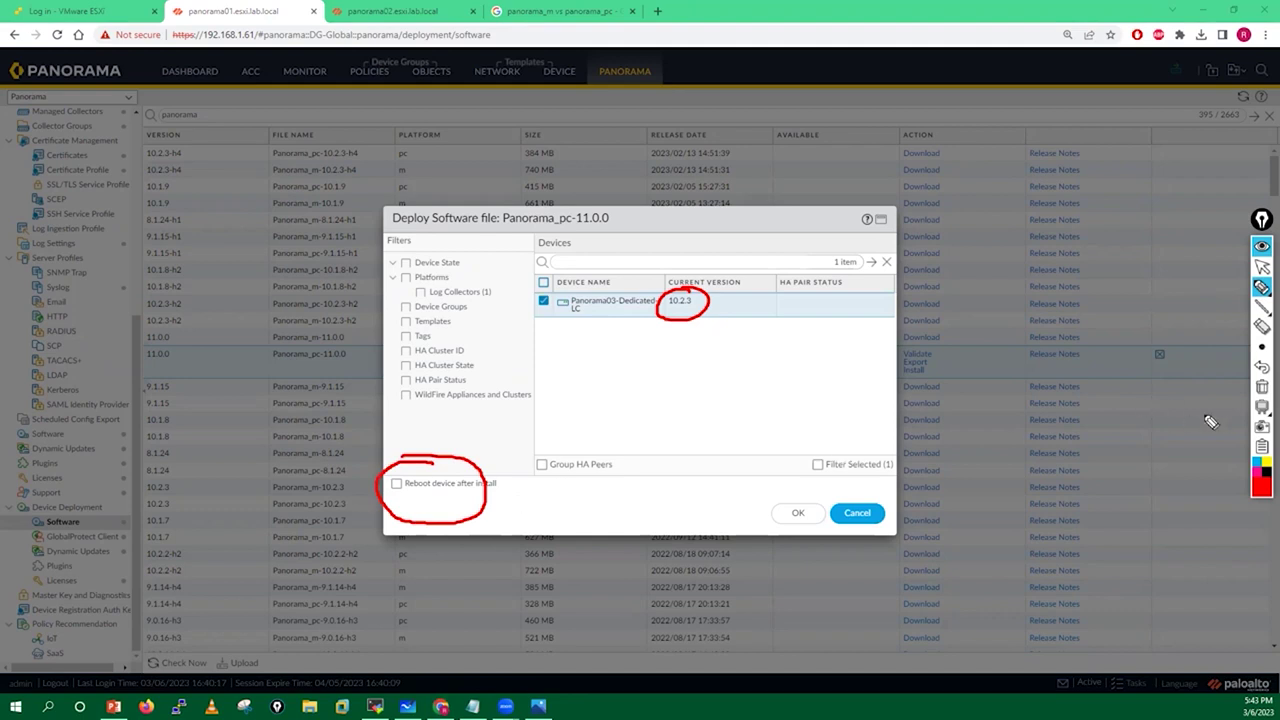
pyautogui.click(1262, 387)
pyautogui.click(1262, 268)
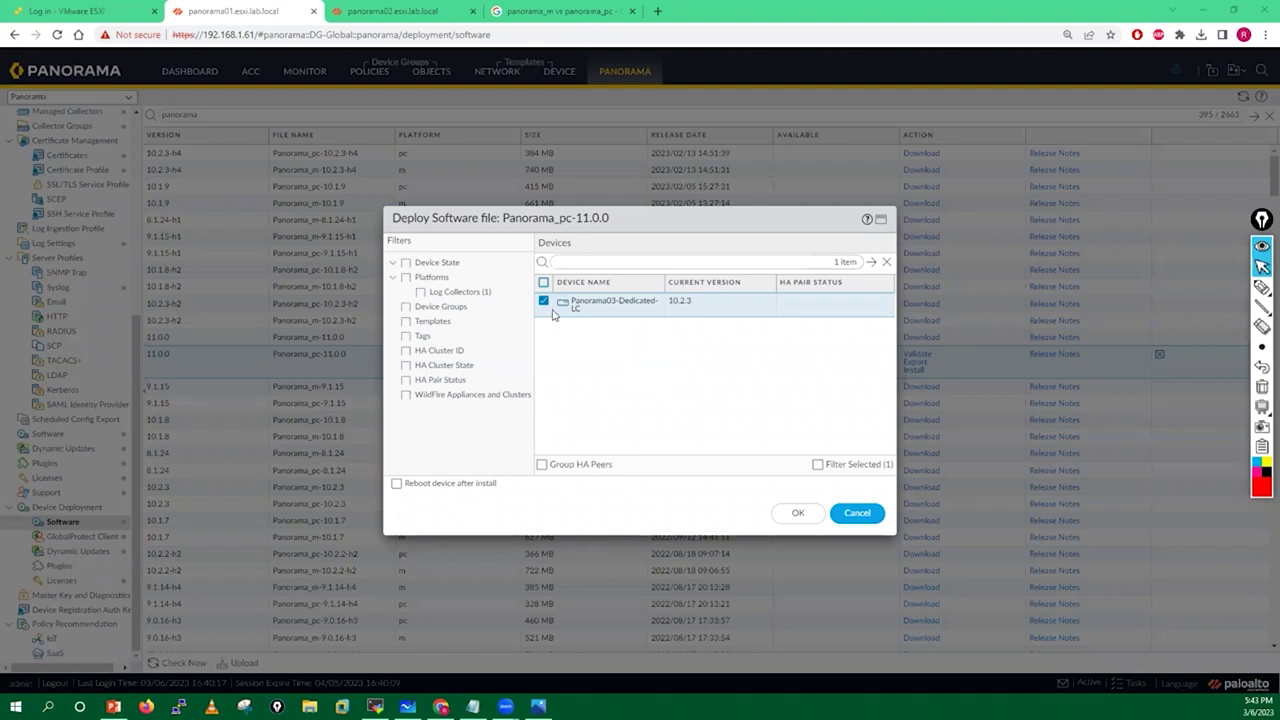
pyautogui.click(397, 486)
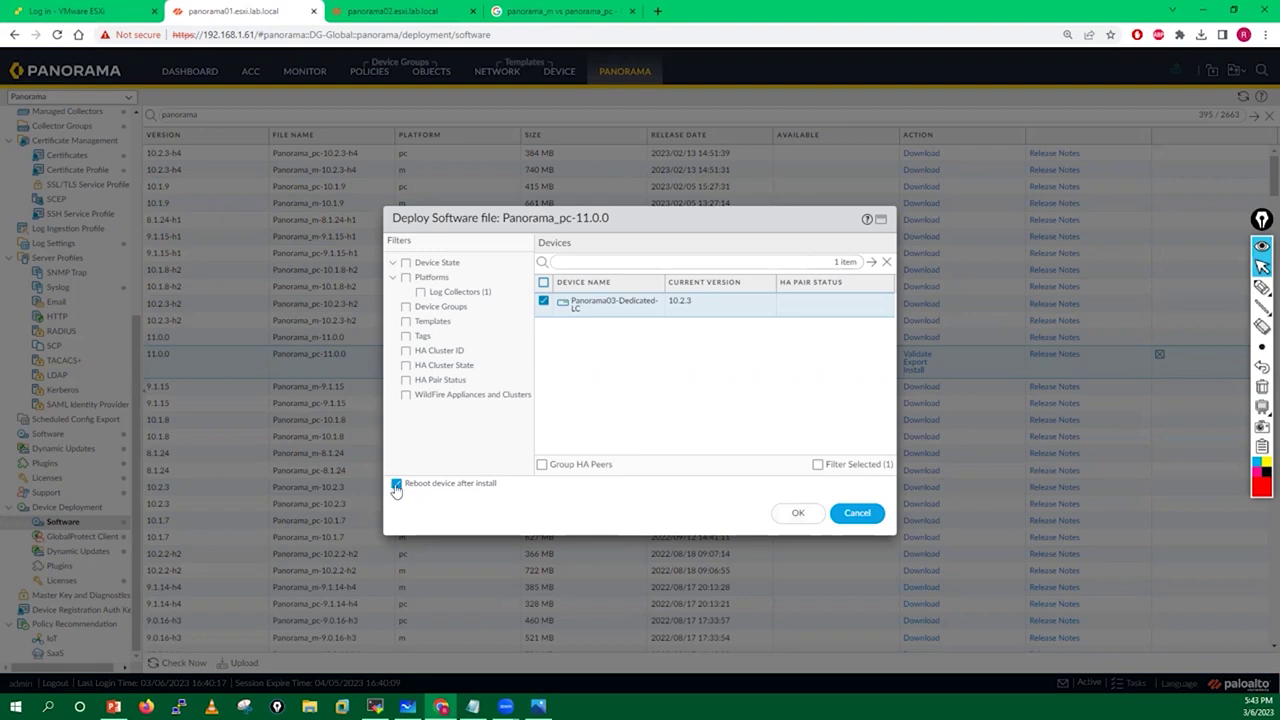
pyautogui.click(799, 518)
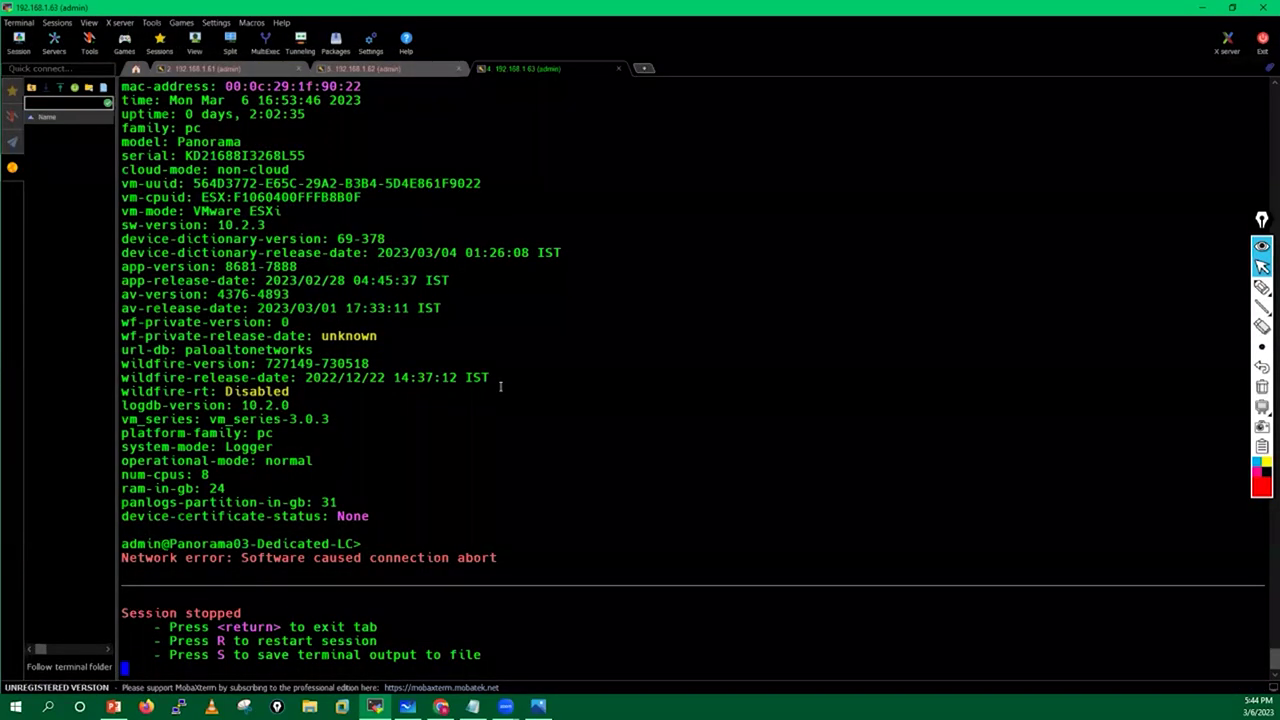
# Reconnect to the 192.168.1.63 collector and run 'debug swm status'.
pyautogui.press('r')
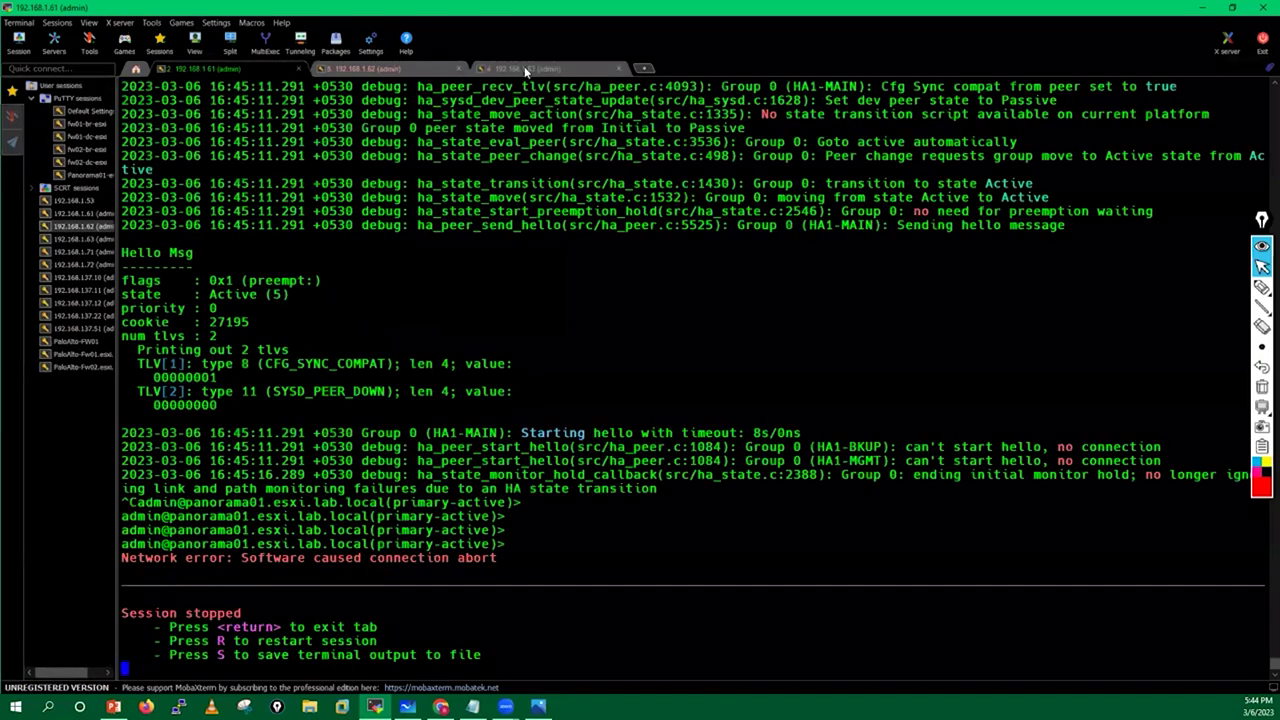
pyautogui.click(525, 69)
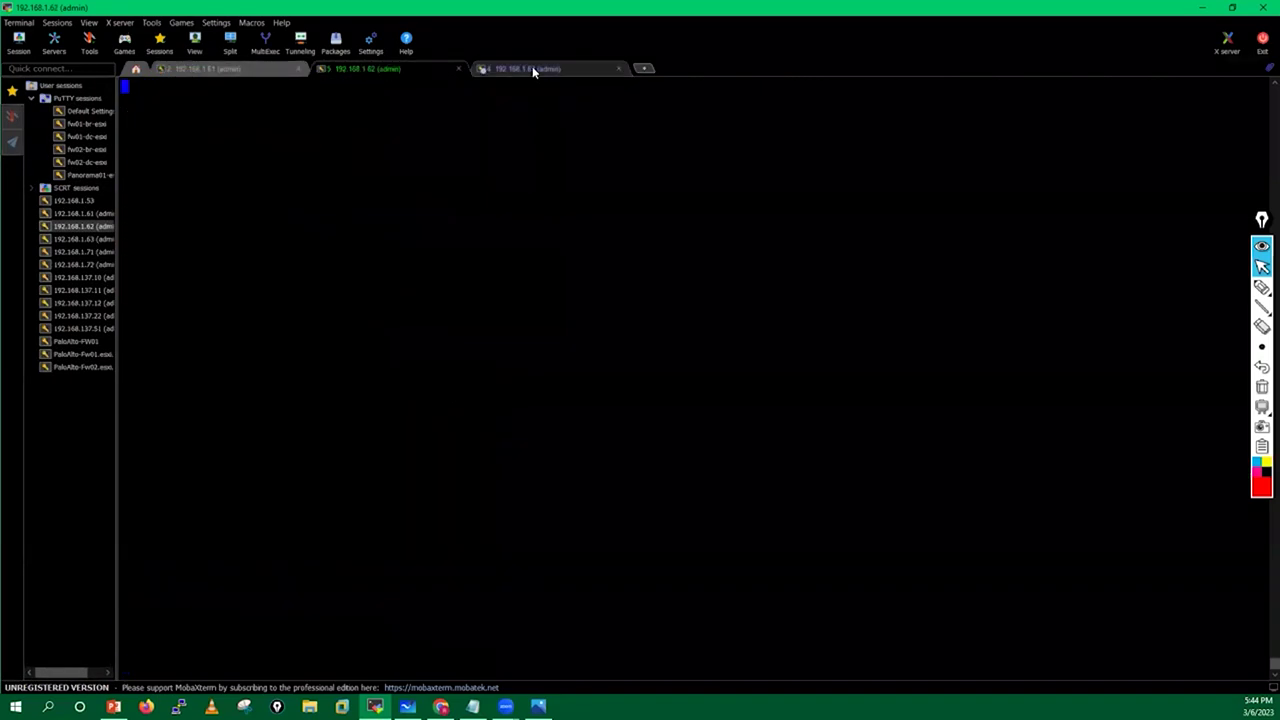
pyautogui.press('Return')
pyautogui.press('Return')
pyautogui.write('deb')
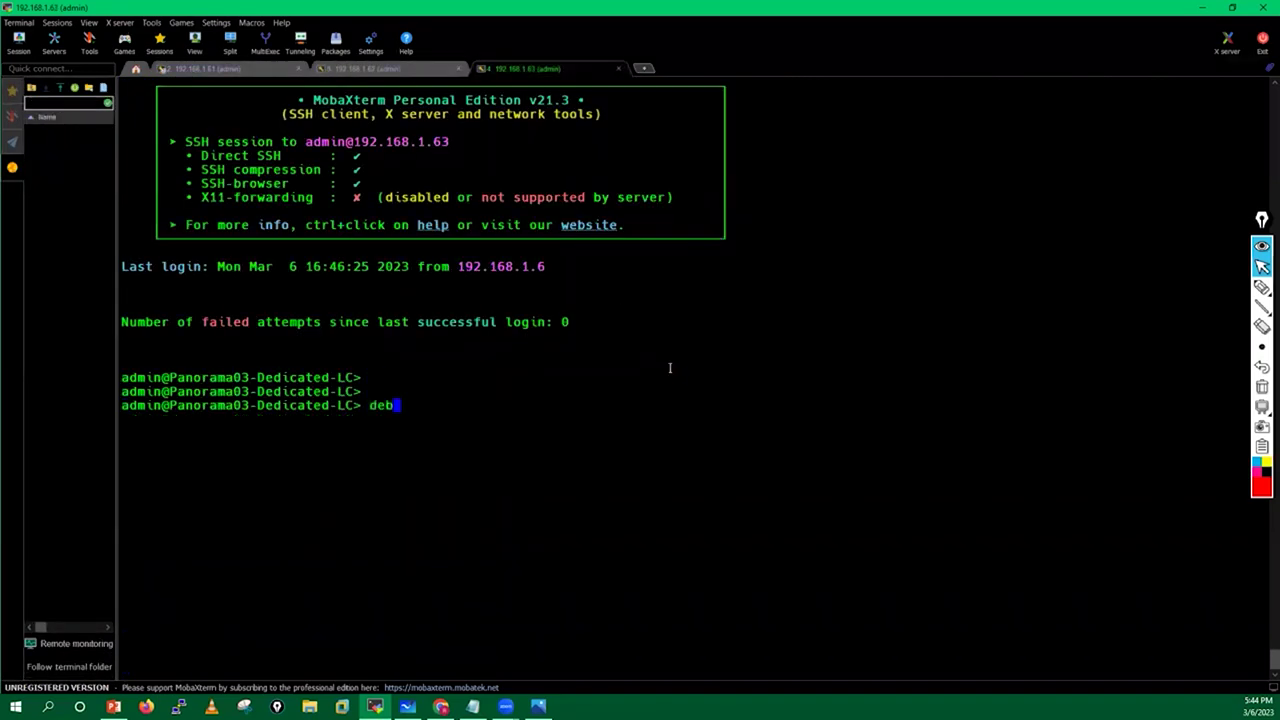
pyautogui.write('ug swm ?')
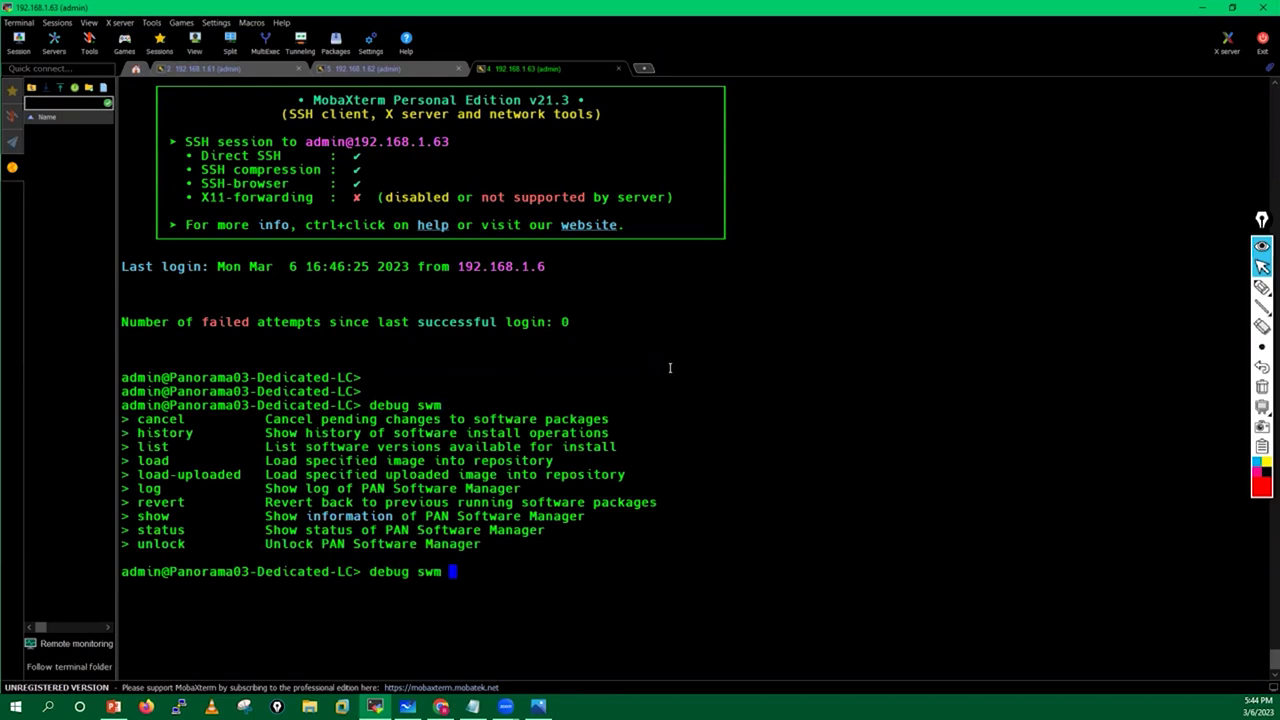
pyautogui.write('status ?')
pyautogui.press('Return')
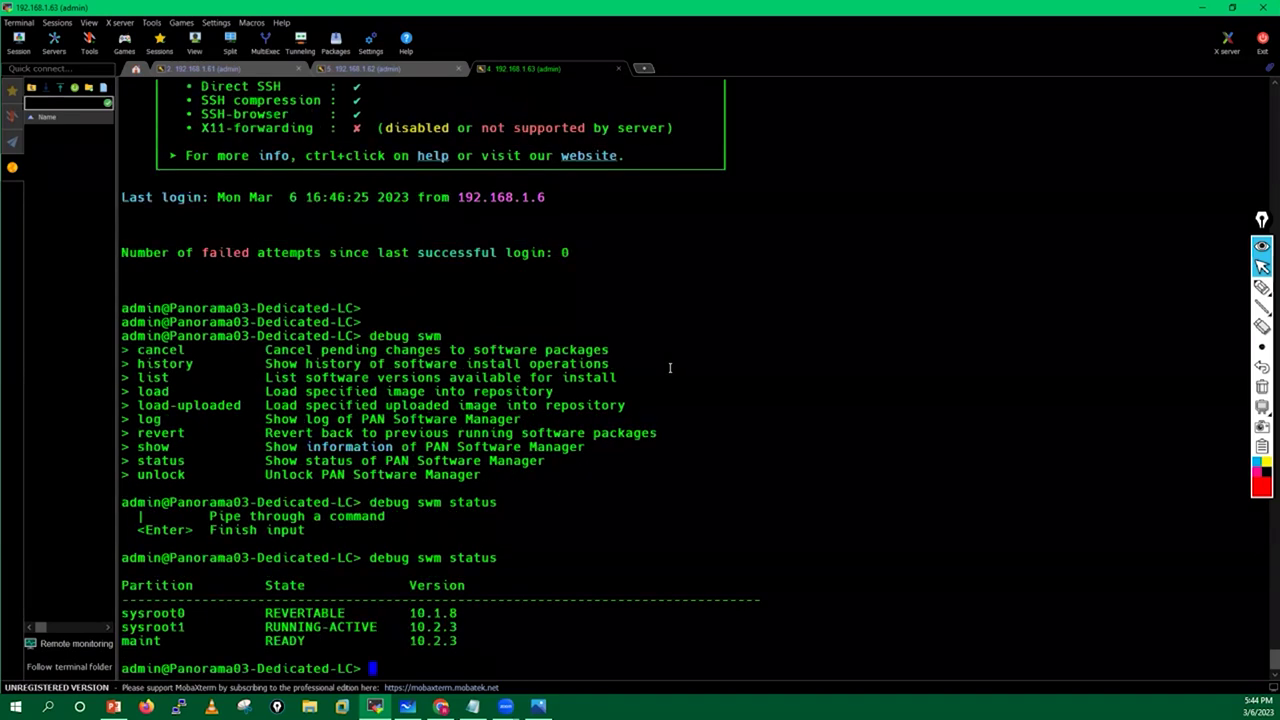
# Highlight the partition rows, including revertable 10.1.8, then switch to the 192.168.1.61 session.
pyautogui.moveTo(124, 608); pyautogui.dragTo(503, 640)
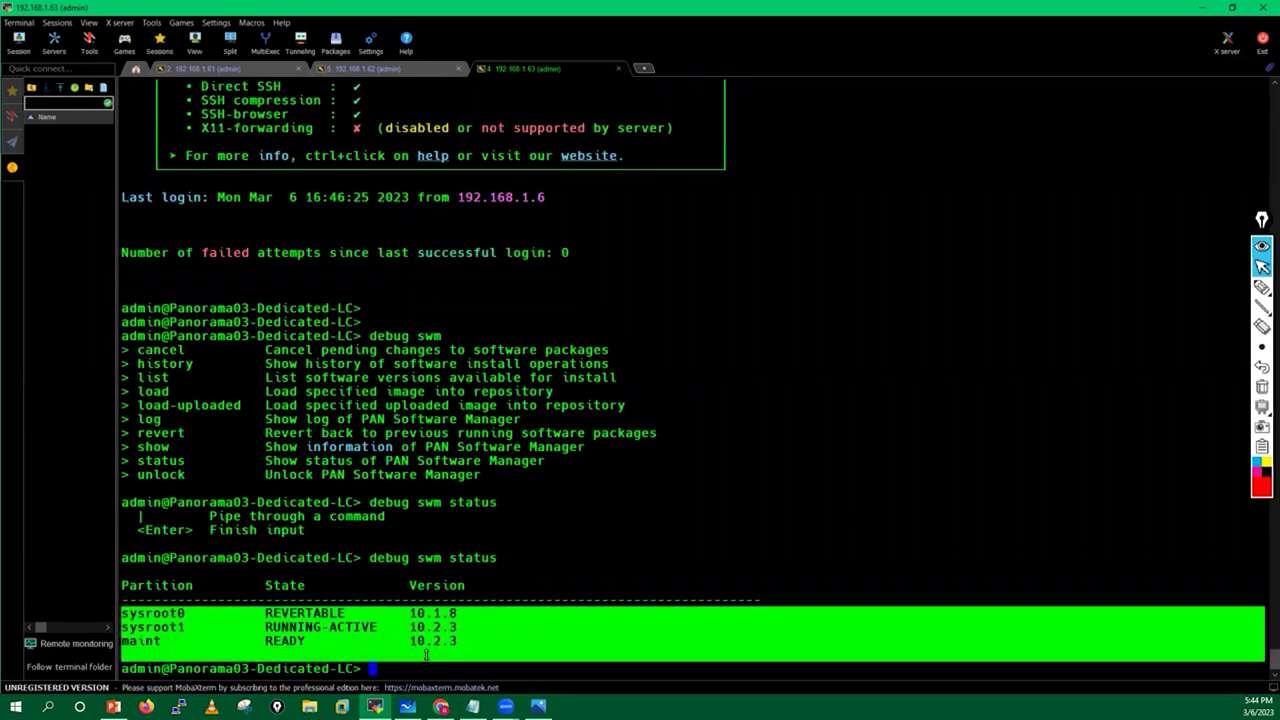
pyautogui.click(427, 655)
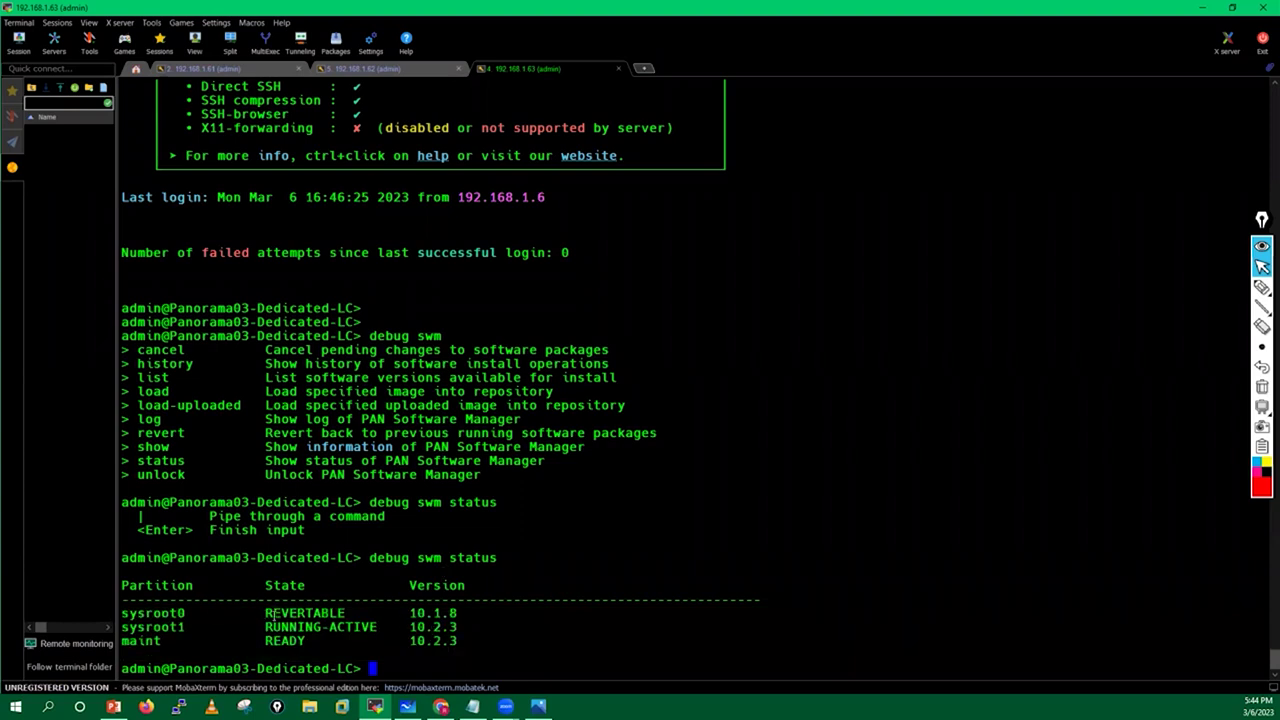
pyautogui.moveTo(408, 614); pyautogui.dragTo(490, 614)
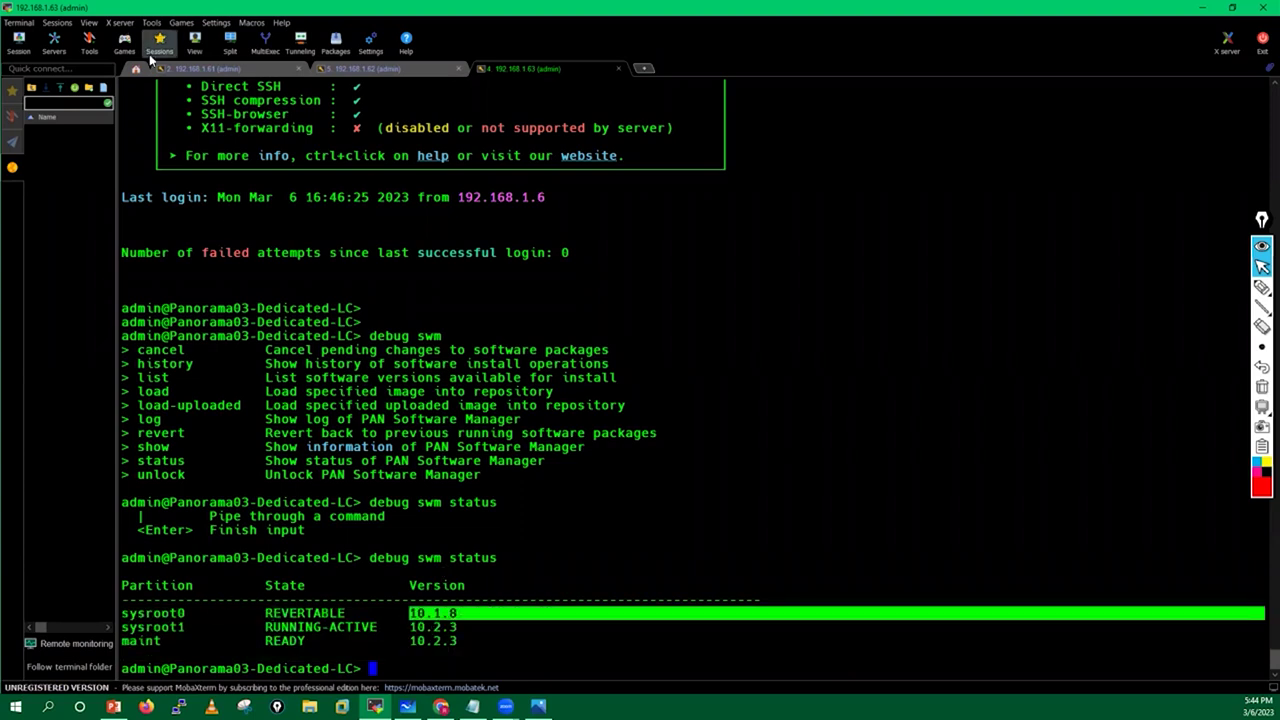
pyautogui.click(195, 69)
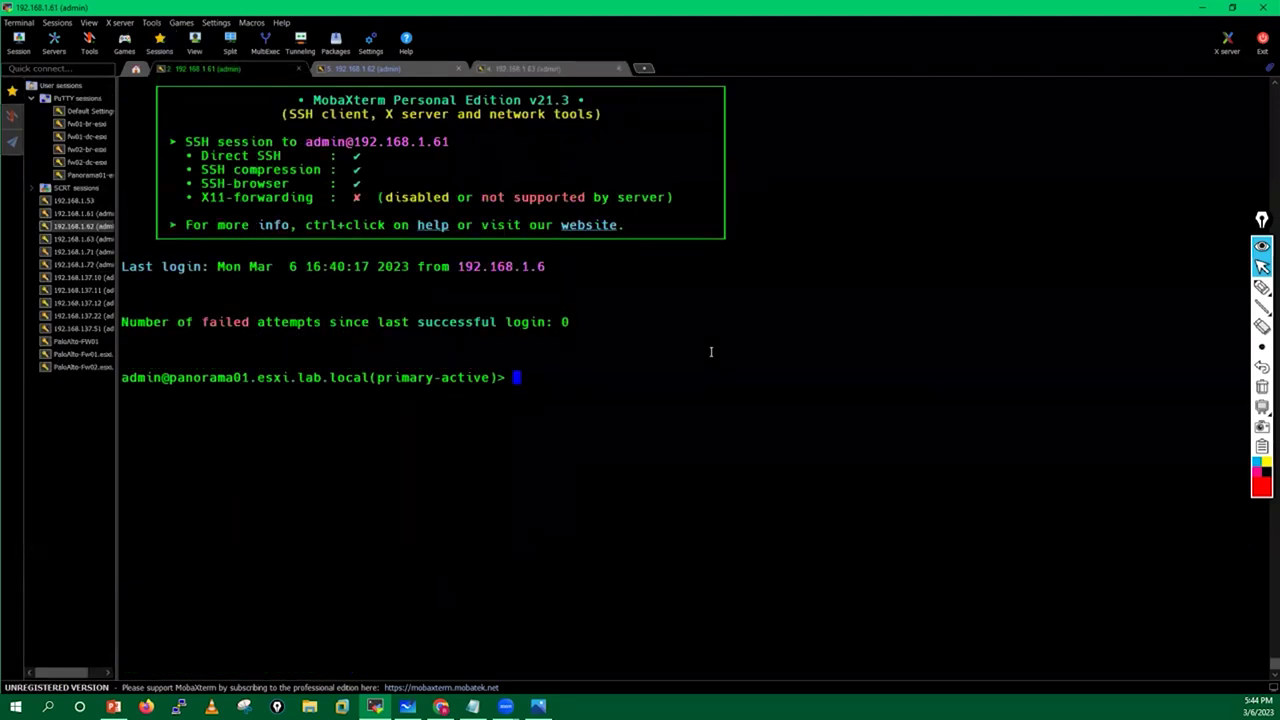
# Run 'show jobs all' on Panorama01, mark job 6175 pending at 50%, then return to the collector tab.
pyautogui.press('Return')
pyautogui.press('Return')
pyautogui.press('Return')
pyautogui.press('Return')
pyautogui.press('Return')
pyautogui.press('Return')
pyautogui.write('show jobs all')
pyautogui.press('Return')
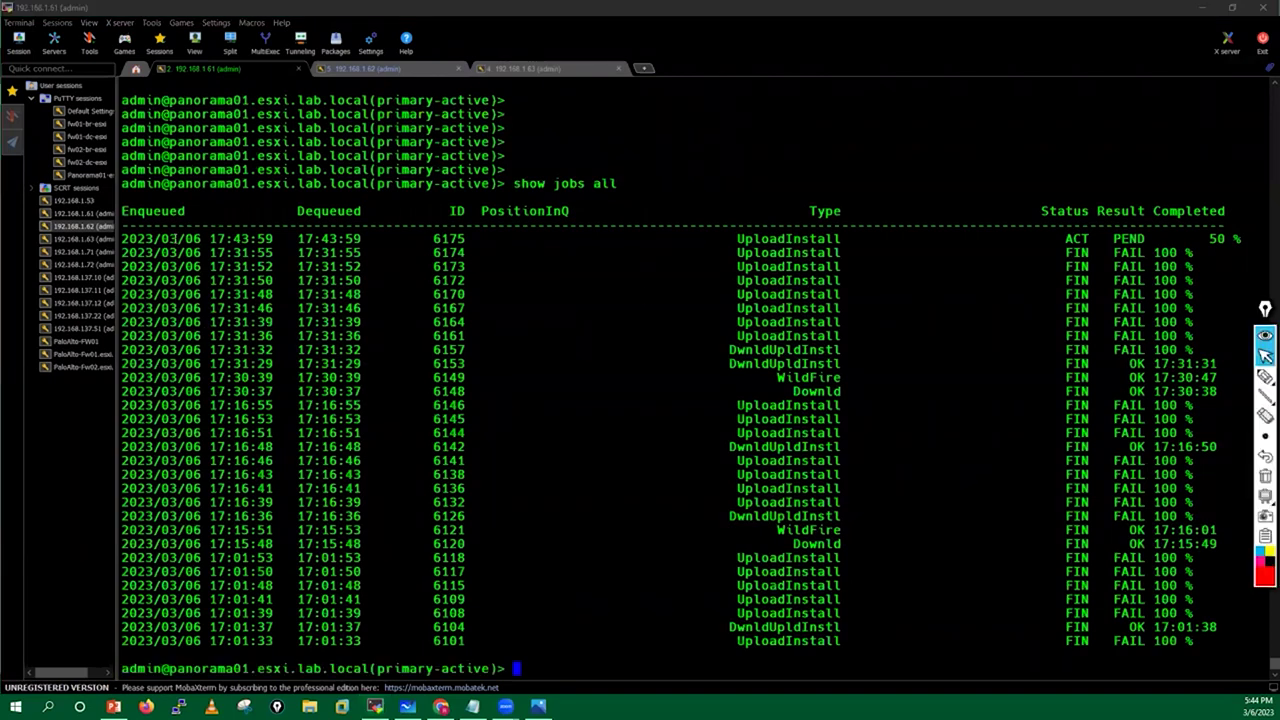
pyautogui.moveTo(122, 239); pyautogui.dragTo(1238, 236)
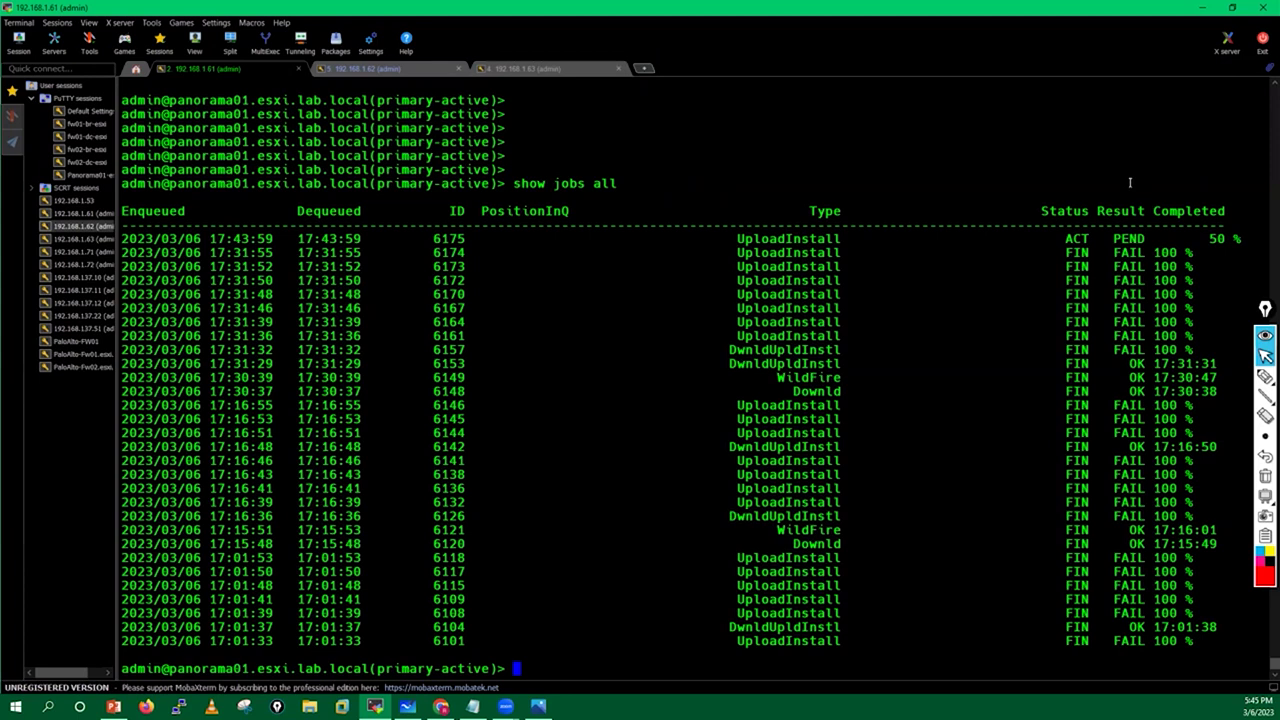
pyautogui.click(564, 66)
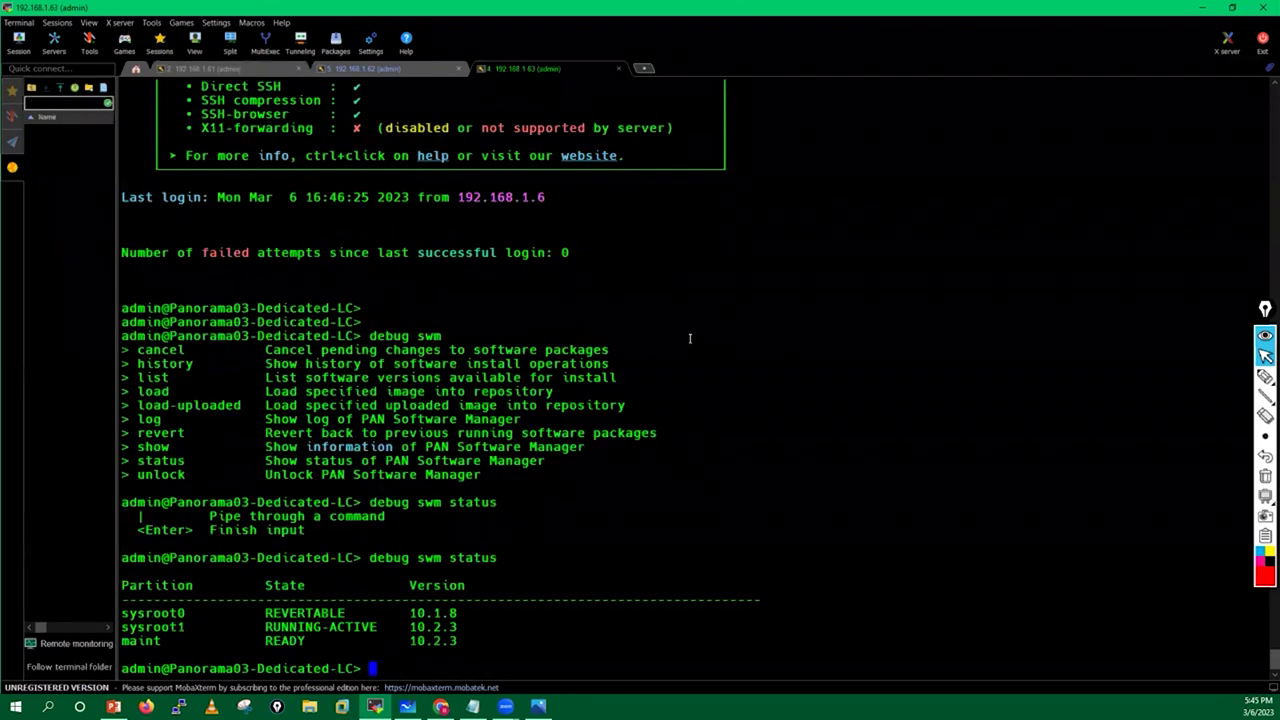
# Check the completions for 'request system software install version 11.0.0' on the collector, then erase it unrun.
pyautogui.press('Return')
pyautogui.press('Return')
pyautogui.write('req')
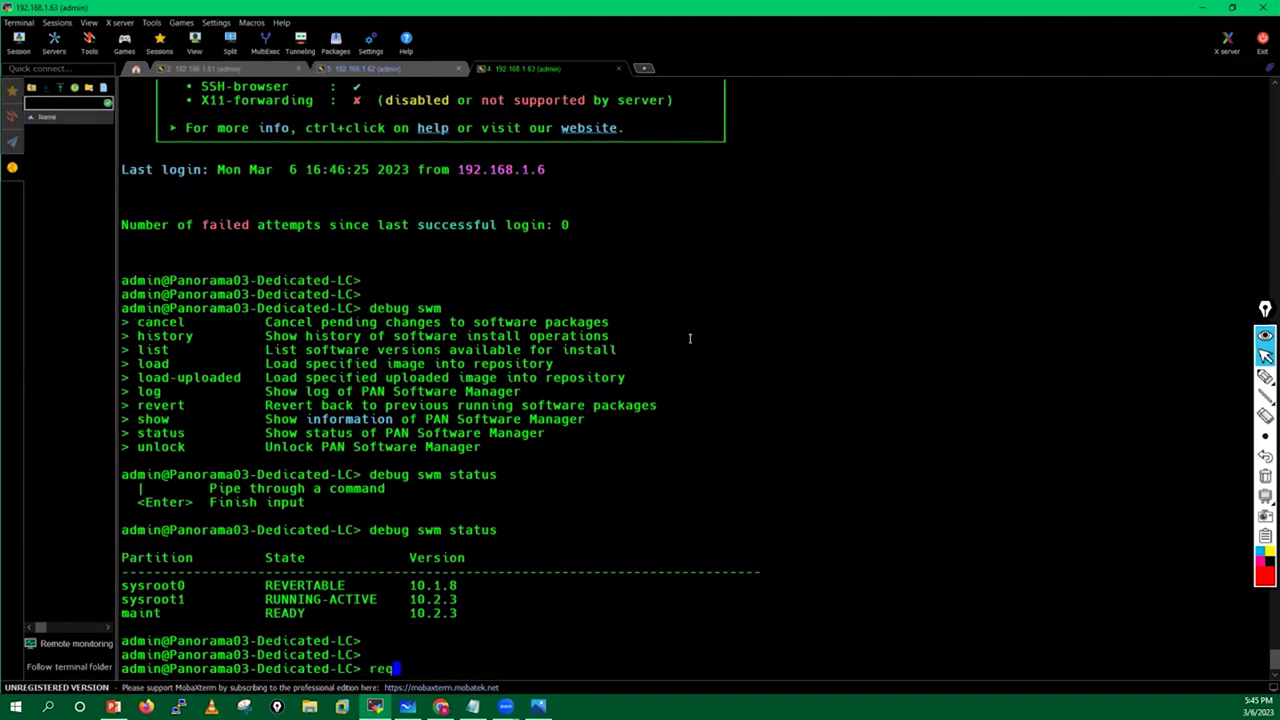
pyautogui.write('uest system software in')
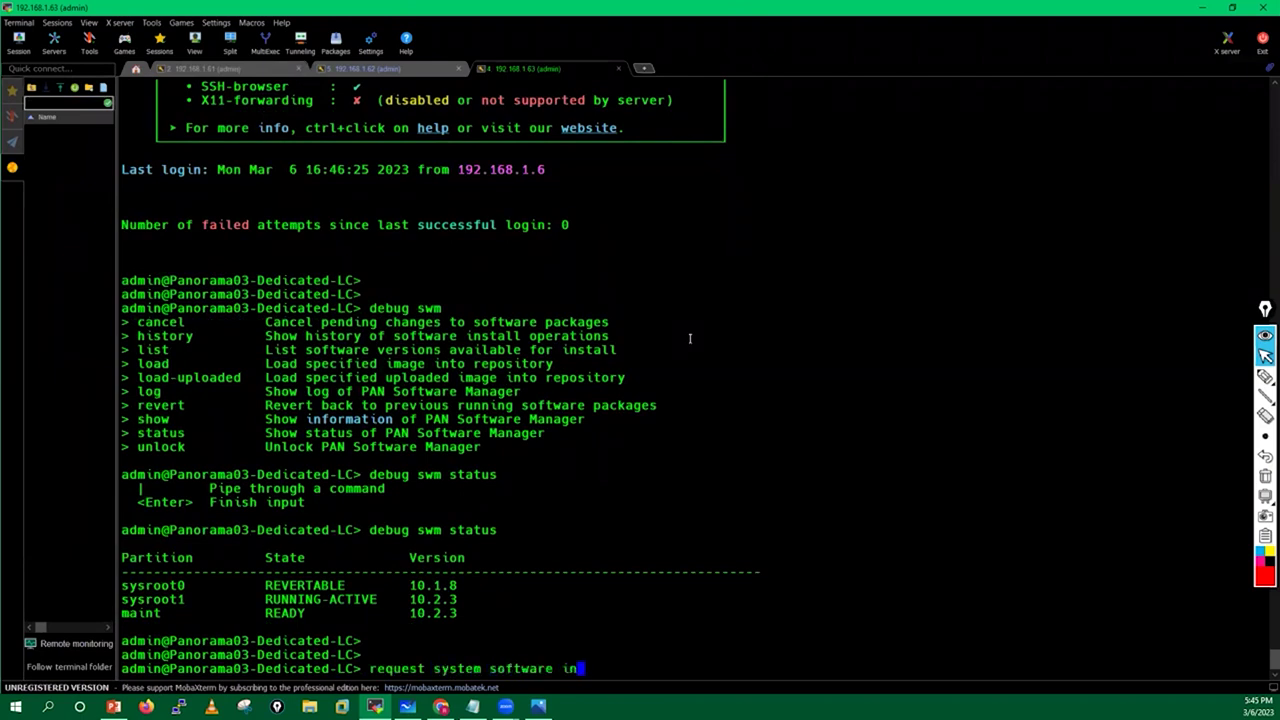
pyautogui.press('Tab')
pyautogui.press('Tab')
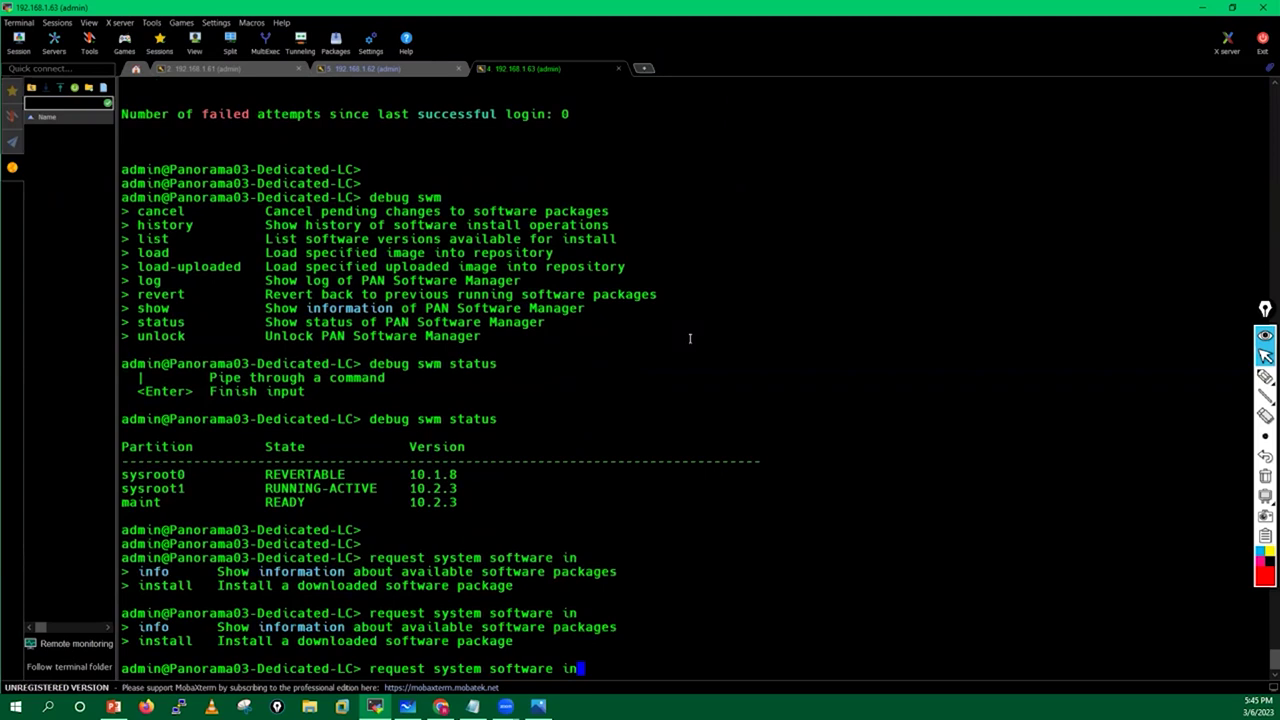
pyautogui.write('s')
pyautogui.press('Tab')
pyautogui.write('version ')
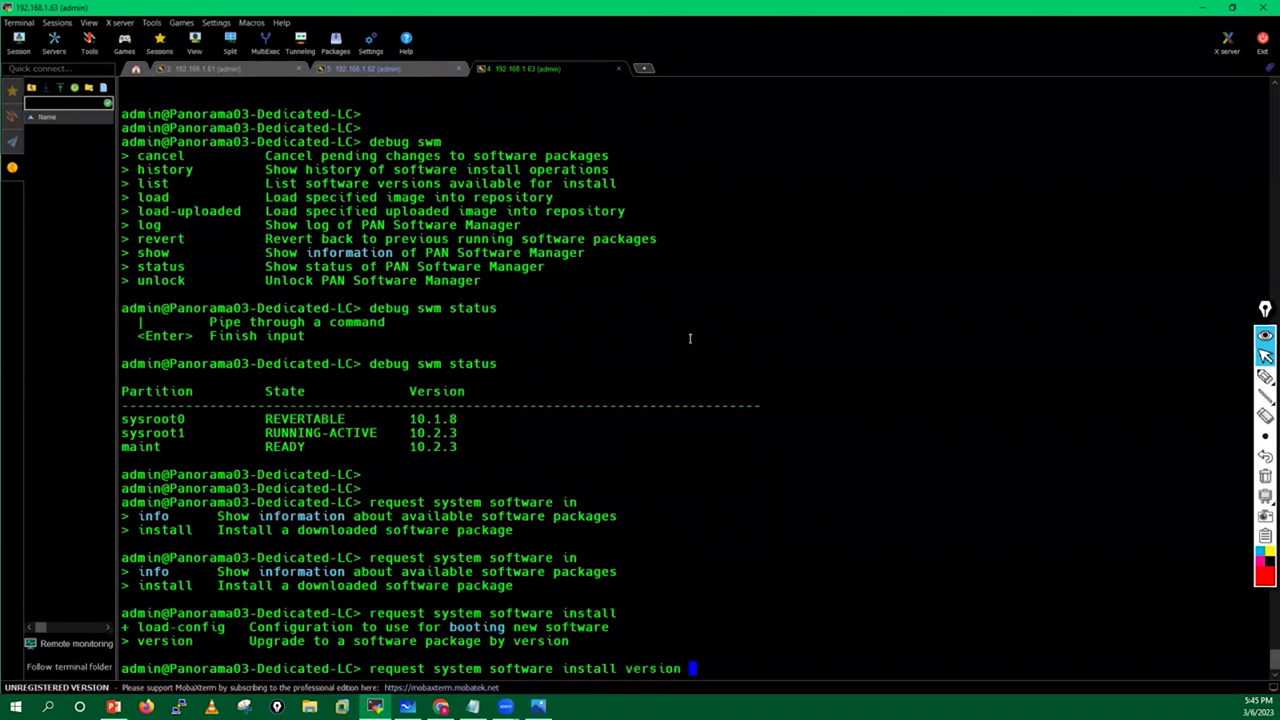
pyautogui.write('11.0.0')
pyautogui.press('Tab')
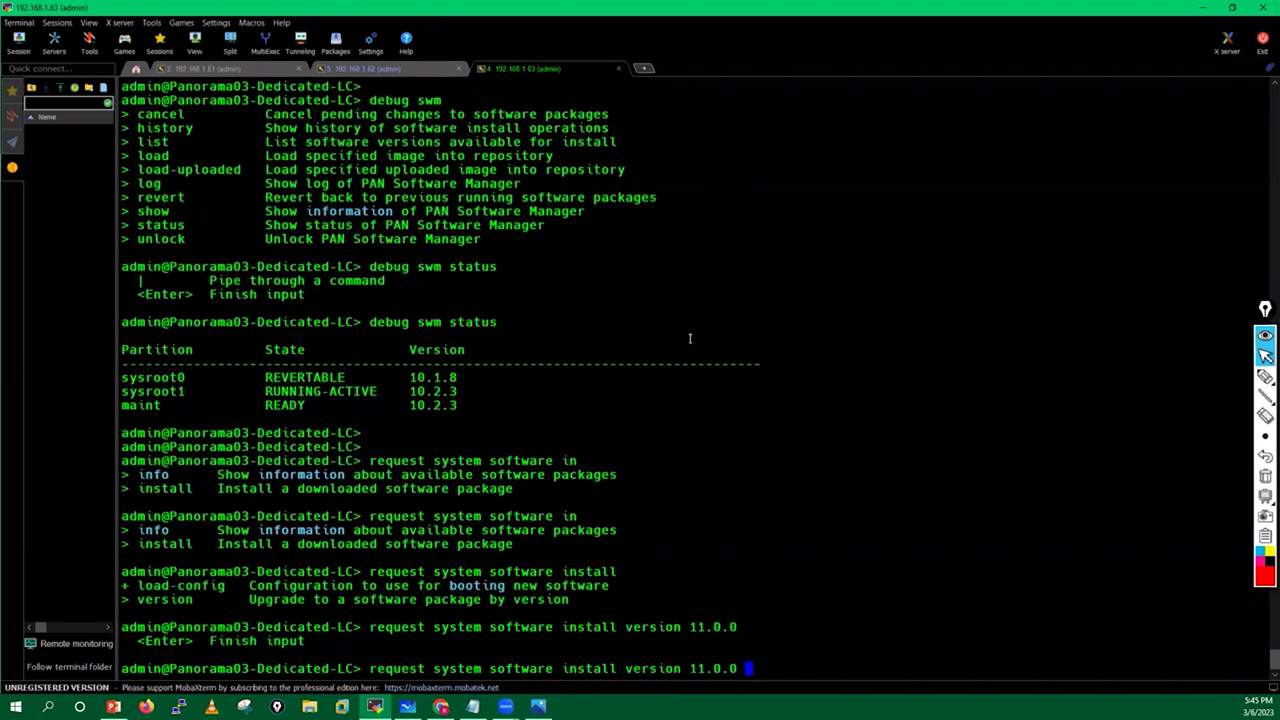
pyautogui.press('Tab')
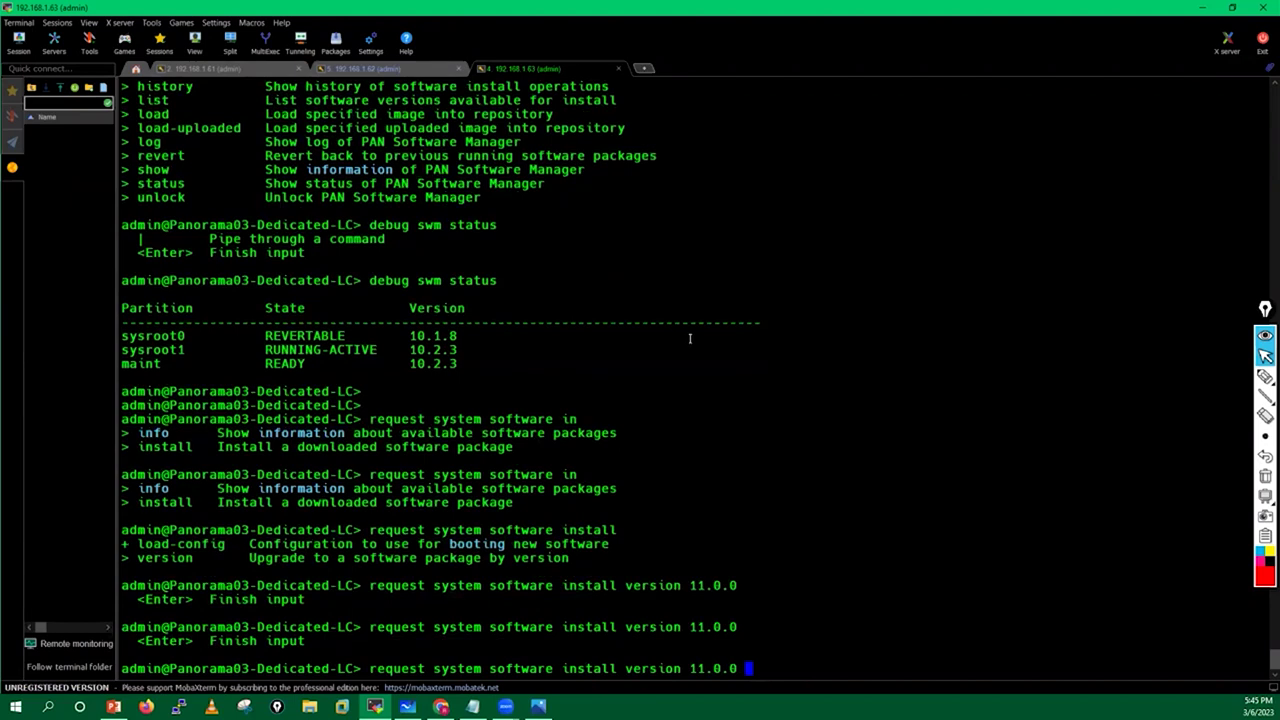
pyautogui.press('BackSpace')
pyautogui.press('BackSpace')
pyautogui.press('BackSpace')
pyautogui.press('BackSpace')
pyautogui.press('BackSpace')
pyautogui.press('BackSpace')
pyautogui.press('BackSpace')
pyautogui.press('BackSpace')
pyautogui.press('BackSpace')
pyautogui.press('BackSpace')
pyautogui.press('BackSpace')
pyautogui.press('BackSpace')
pyautogui.press('BackSpace')
pyautogui.press('BackSpace')
pyautogui.press('BackSpace')
pyautogui.press('BackSpace')
pyautogui.press('BackSpace')
pyautogui.press('BackSpace')
pyautogui.press('BackSpace')
pyautogui.press('BackSpace')
pyautogui.press('BackSpace')
pyautogui.press('BackSpace')
pyautogui.press('BackSpace')
pyautogui.press('BackSpace')
pyautogui.press('BackSpace')
pyautogui.press('BackSpace')
pyautogui.press('BackSpace')
pyautogui.press('BackSpace')
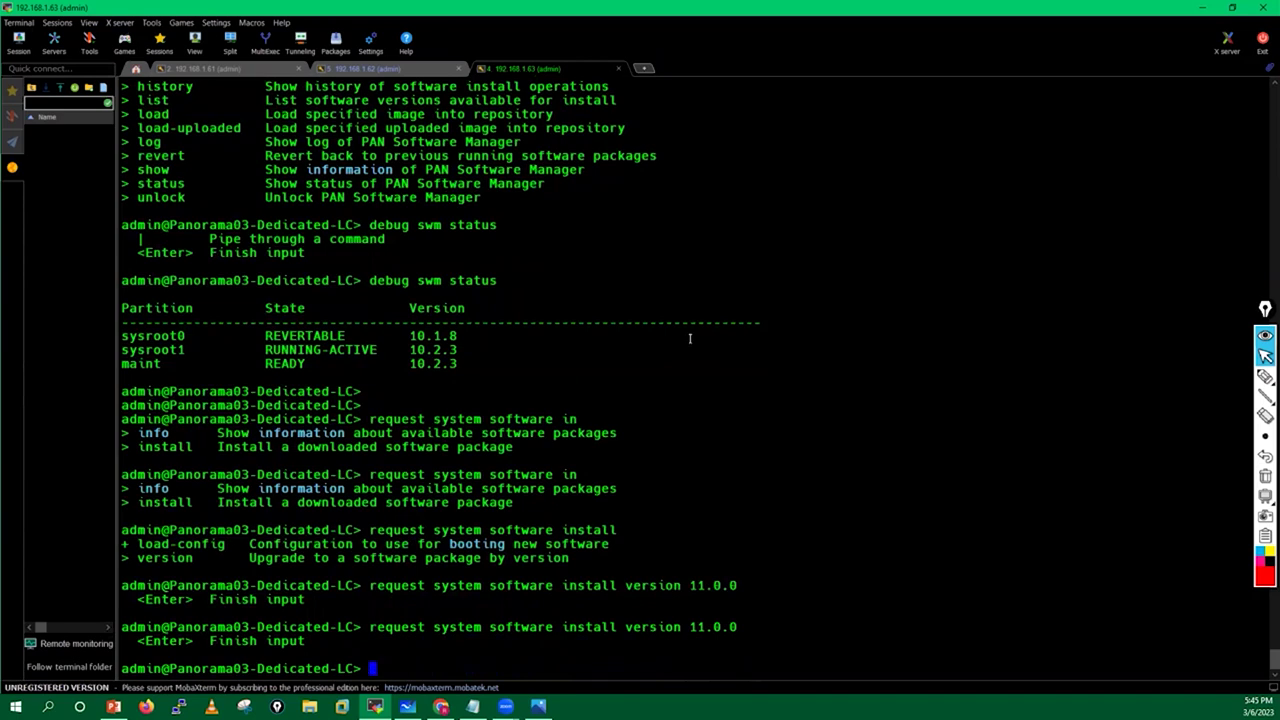
pyautogui.press('Return')
pyautogui.press('Return')
pyautogui.press('Return')
pyautogui.press('Return')
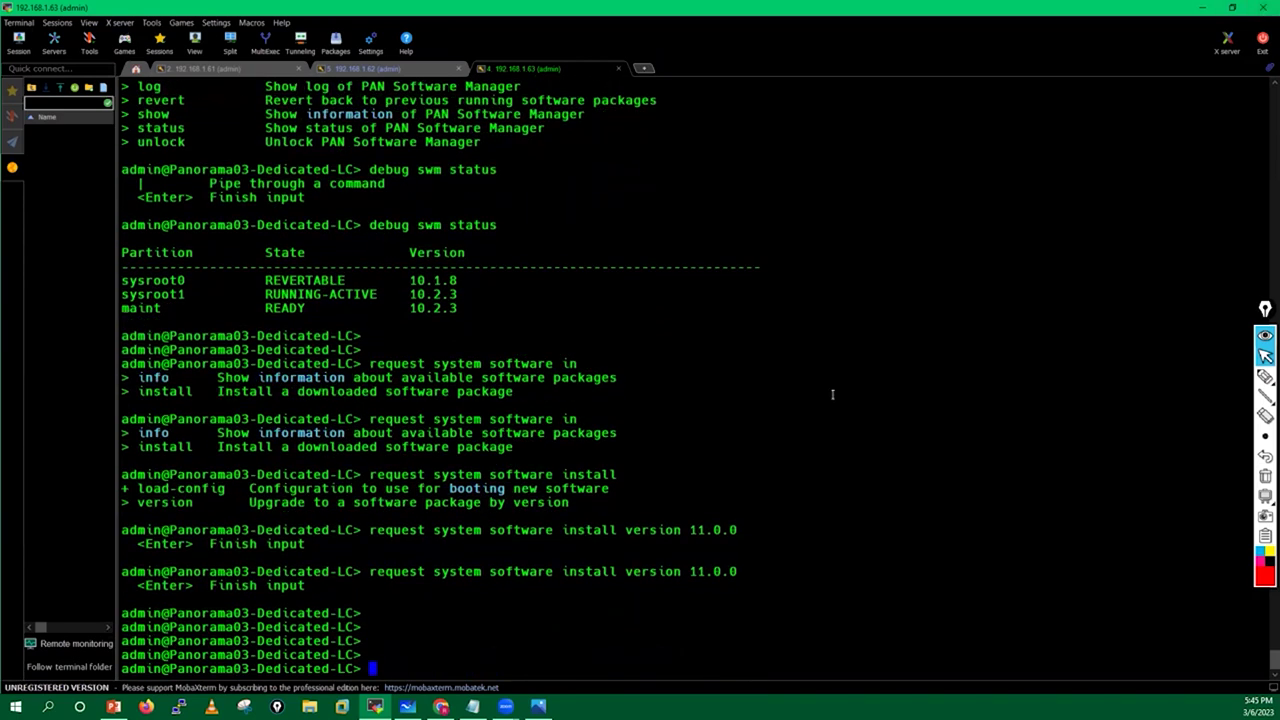
# View the collector's 56% install progress in Panorama, then begin a 'debug swm' command on the collector.
pyautogui.click(1202, 7)
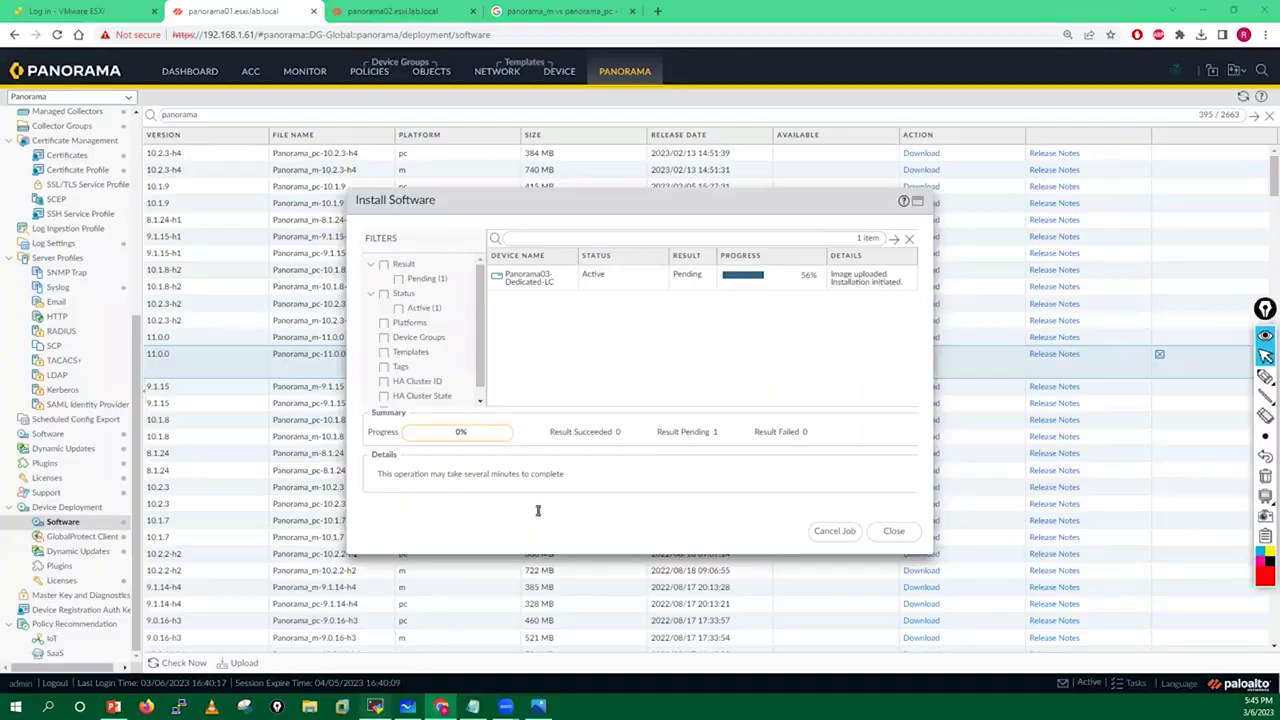
pyautogui.hotkey('alt', 'Tab')
pyautogui.write('debug swm')
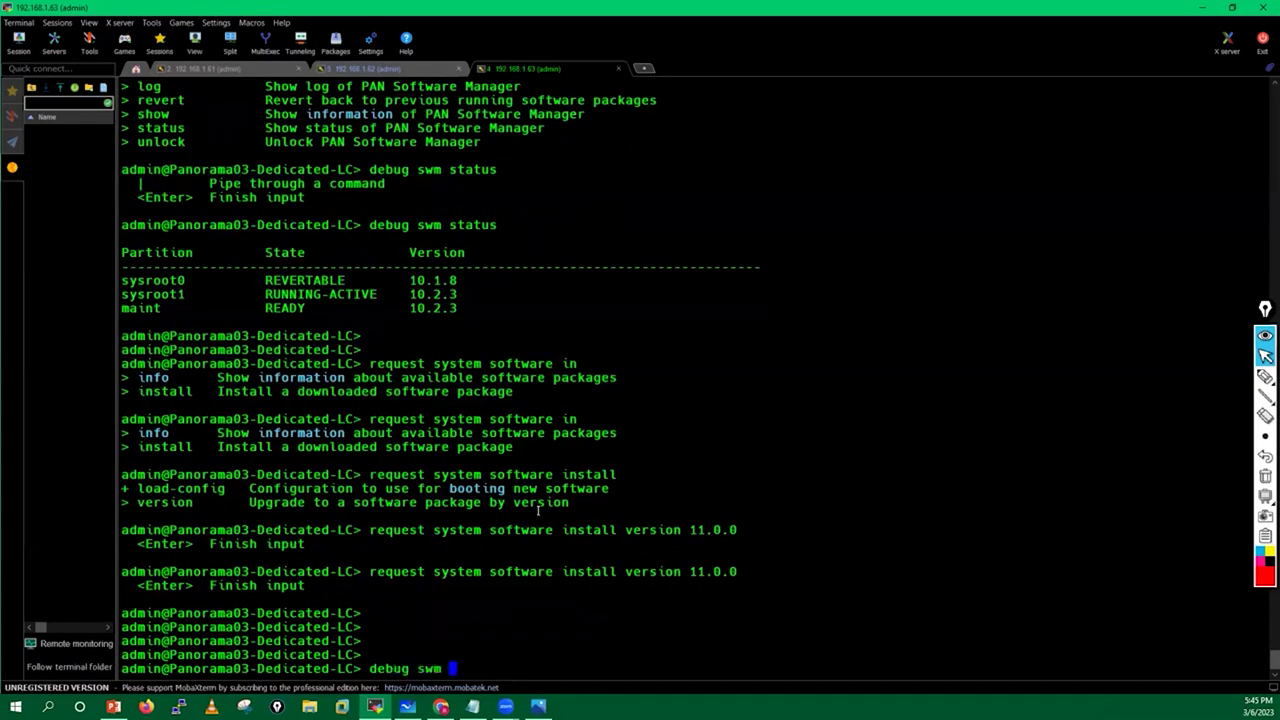
# Build and run 'debug swm log' using ? help on the collector.
pyautogui.press('?')
pyautogui.write('lo')
pyautogui.press('?')
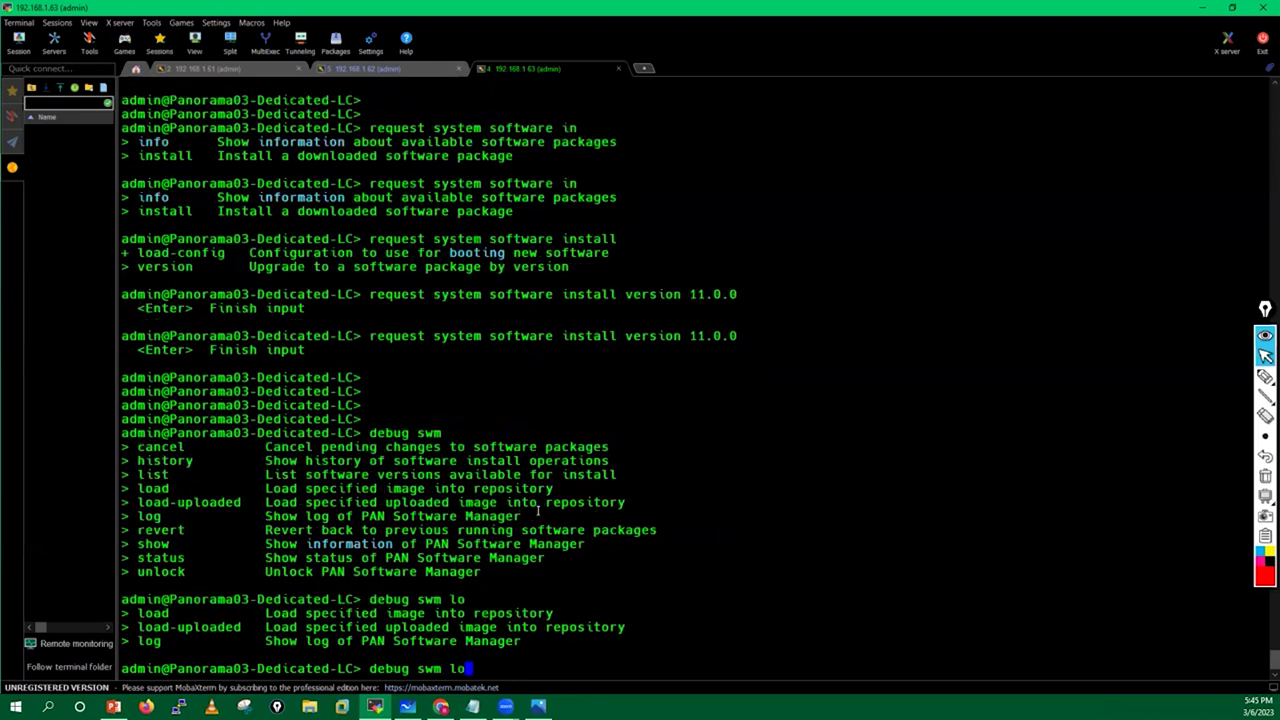
pyautogui.press('?')
pyautogui.write('g')
pyautogui.press('?')
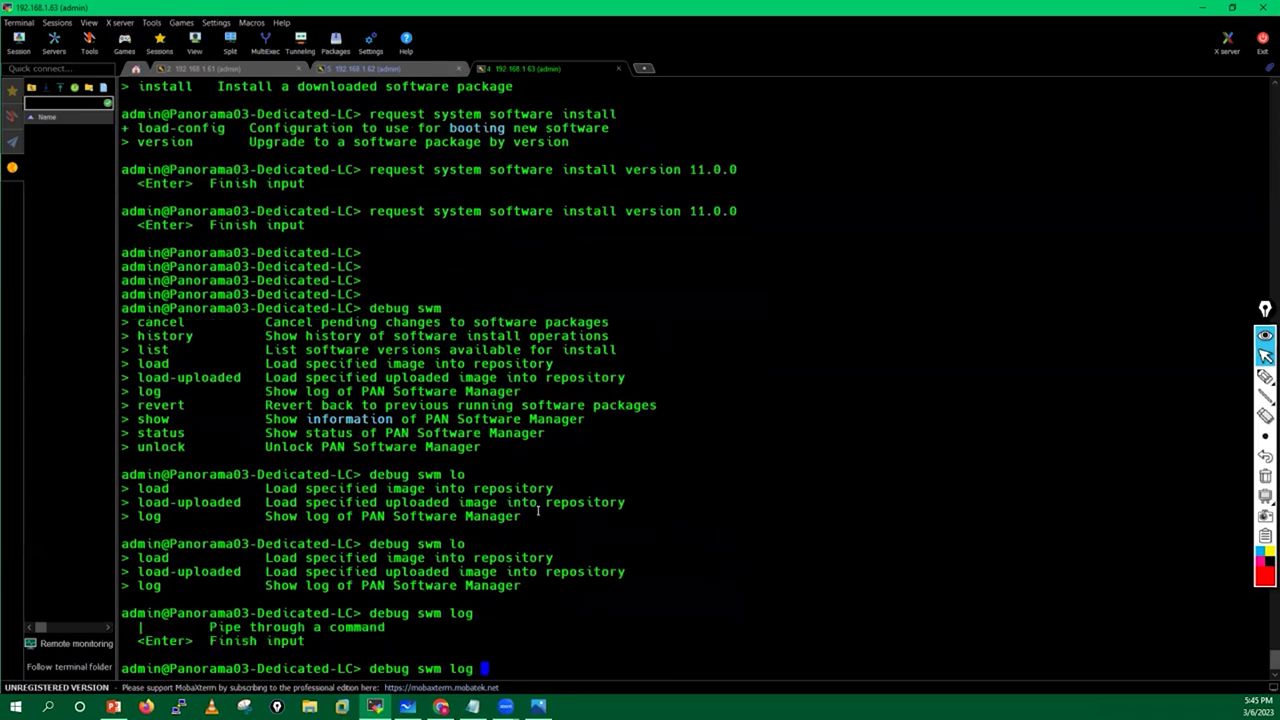
pyautogui.press('Return')
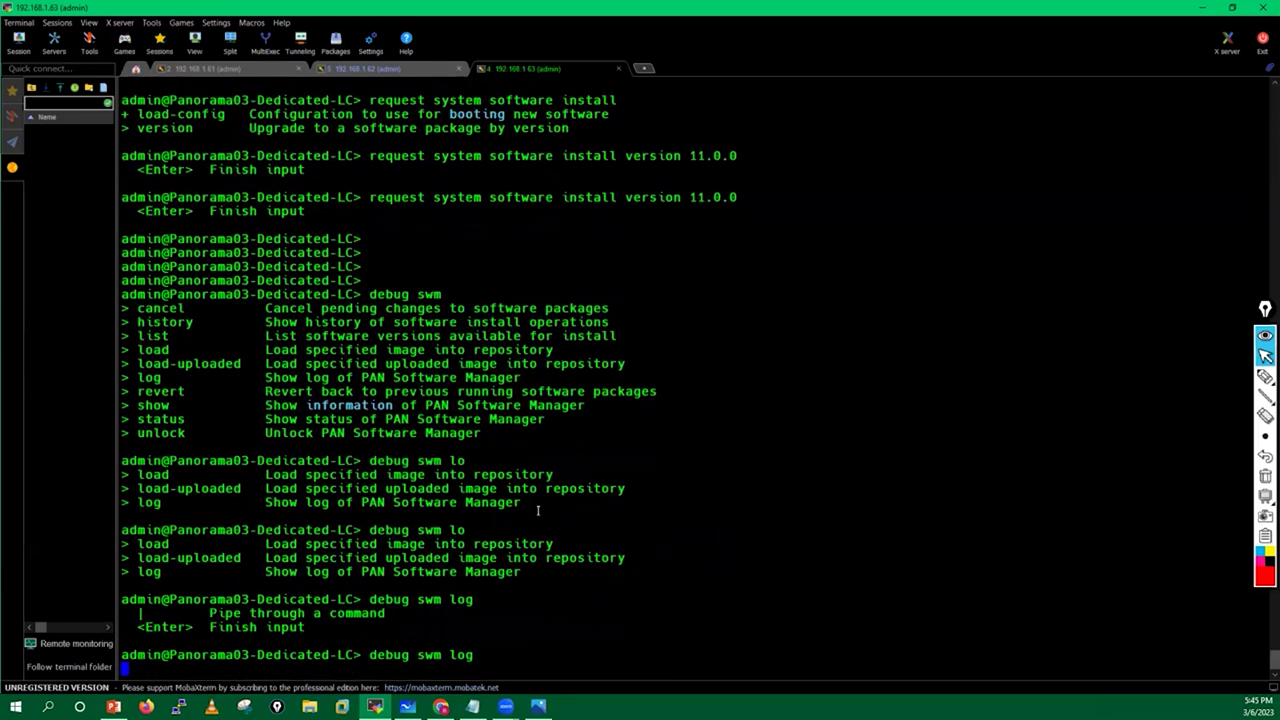
# Page through the swm log, mark the kernel-core installing line, and scroll back up.
pyautogui.press('space')
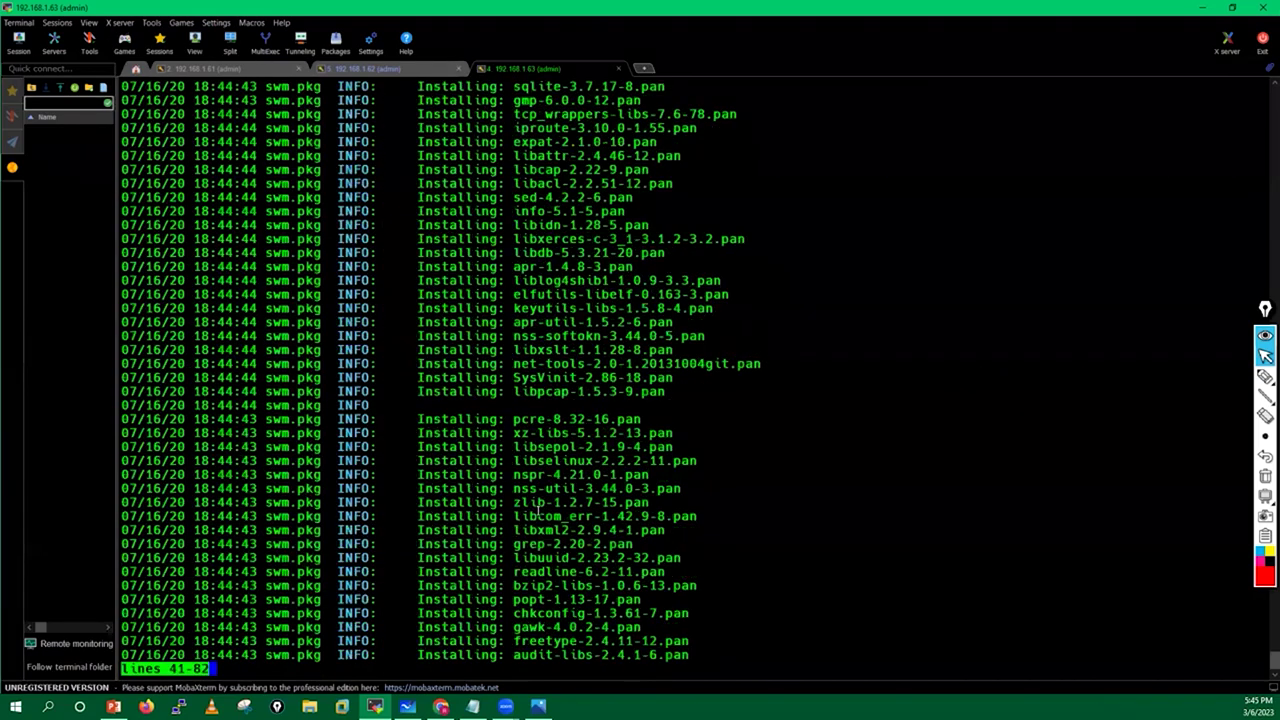
pyautogui.press('space')
pyautogui.press('space')
pyautogui.press('space')
pyautogui.press('space')
pyautogui.press('space')
pyautogui.press('space')
pyautogui.press('space')
pyautogui.press('space')
pyautogui.press('space')
pyautogui.press('space')
pyautogui.press('space')
pyautogui.press('space')
pyautogui.press('space')
pyautogui.press('space')
pyautogui.press('space')
pyautogui.press('space')
pyautogui.press('space')
pyautogui.press('space')
pyautogui.press('space')
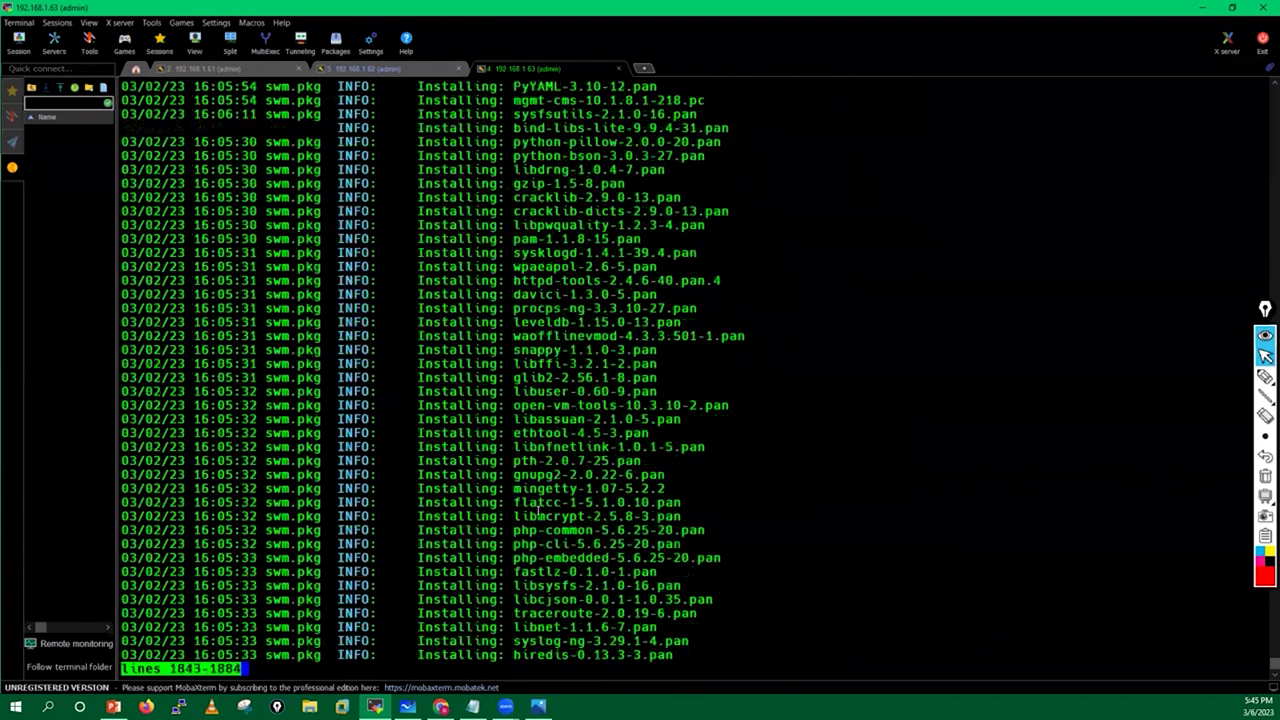
pyautogui.press('space')
pyautogui.press('space')
pyautogui.press('space')
pyautogui.press('space')
pyautogui.press('space')
pyautogui.press('space')
pyautogui.press('space')
pyautogui.press('space')
pyautogui.press('space')
pyautogui.press('space')
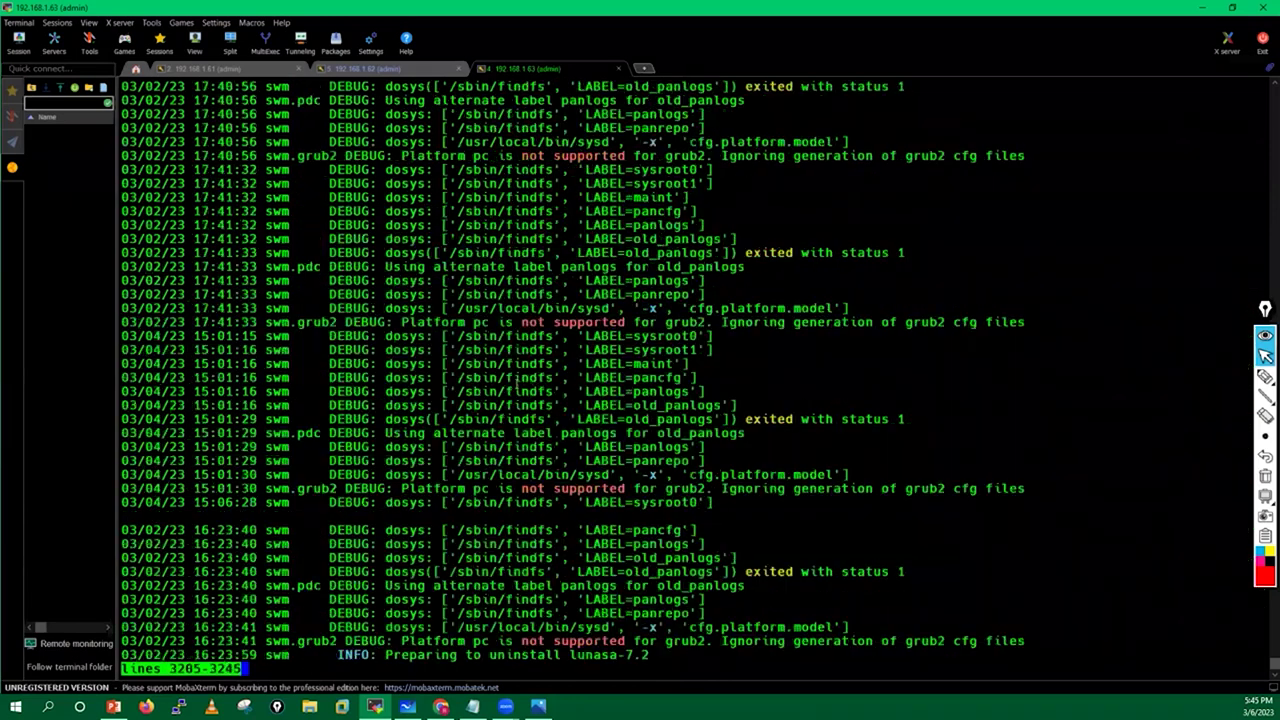
pyautogui.moveTo(804, 328); pyautogui.dragTo(541, 352)
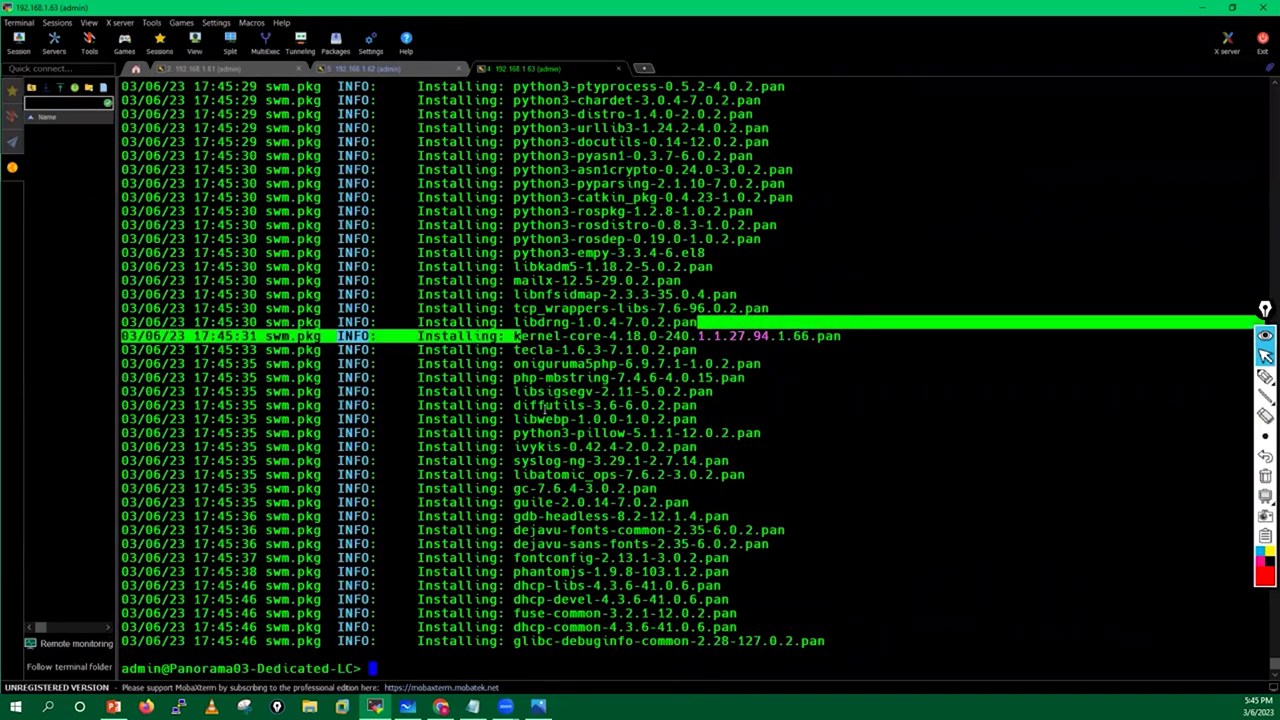
pyautogui.click(545, 405)
pyautogui.scroll(14, 545, 405)
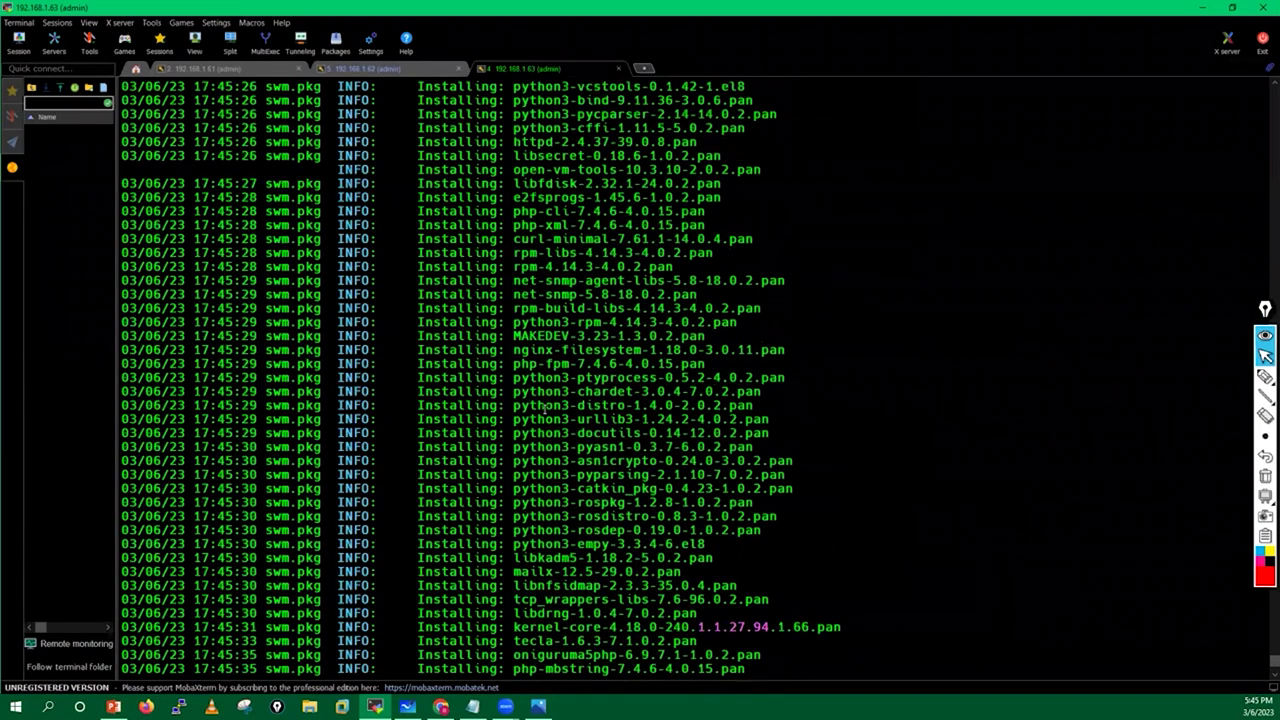
pyautogui.scroll(15, 545, 405)
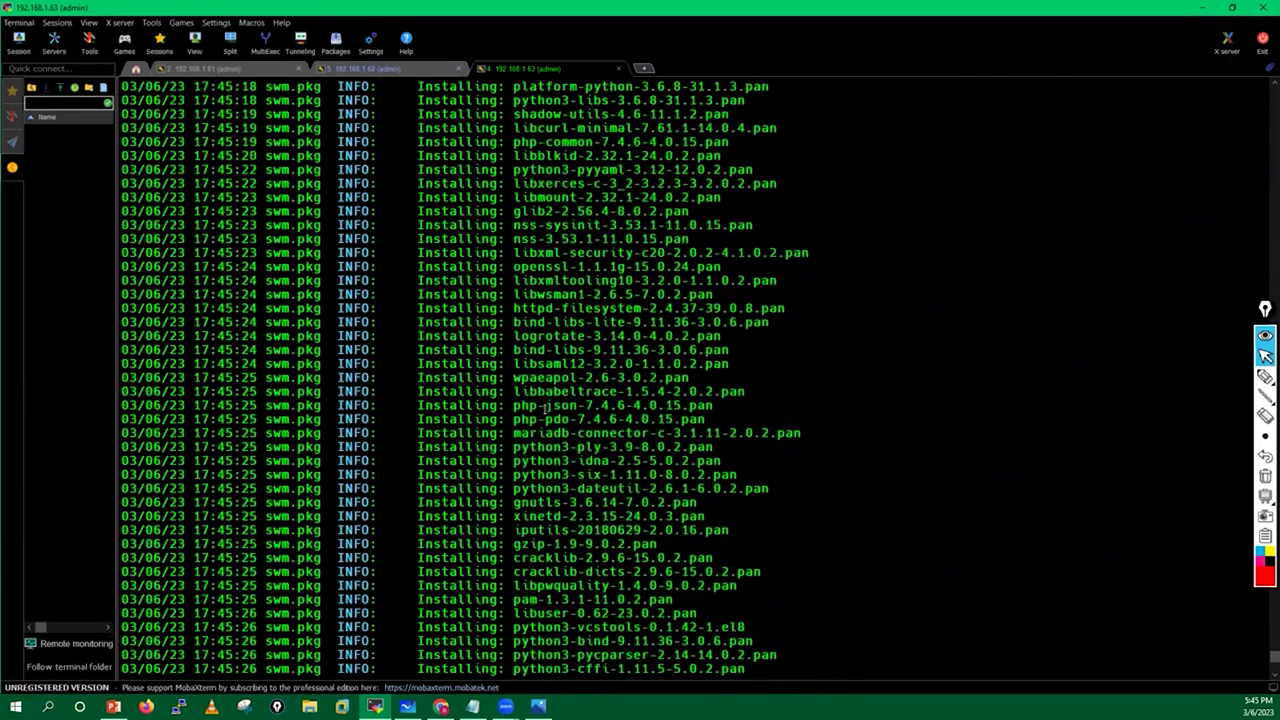
pyautogui.scroll(15, 545, 405)
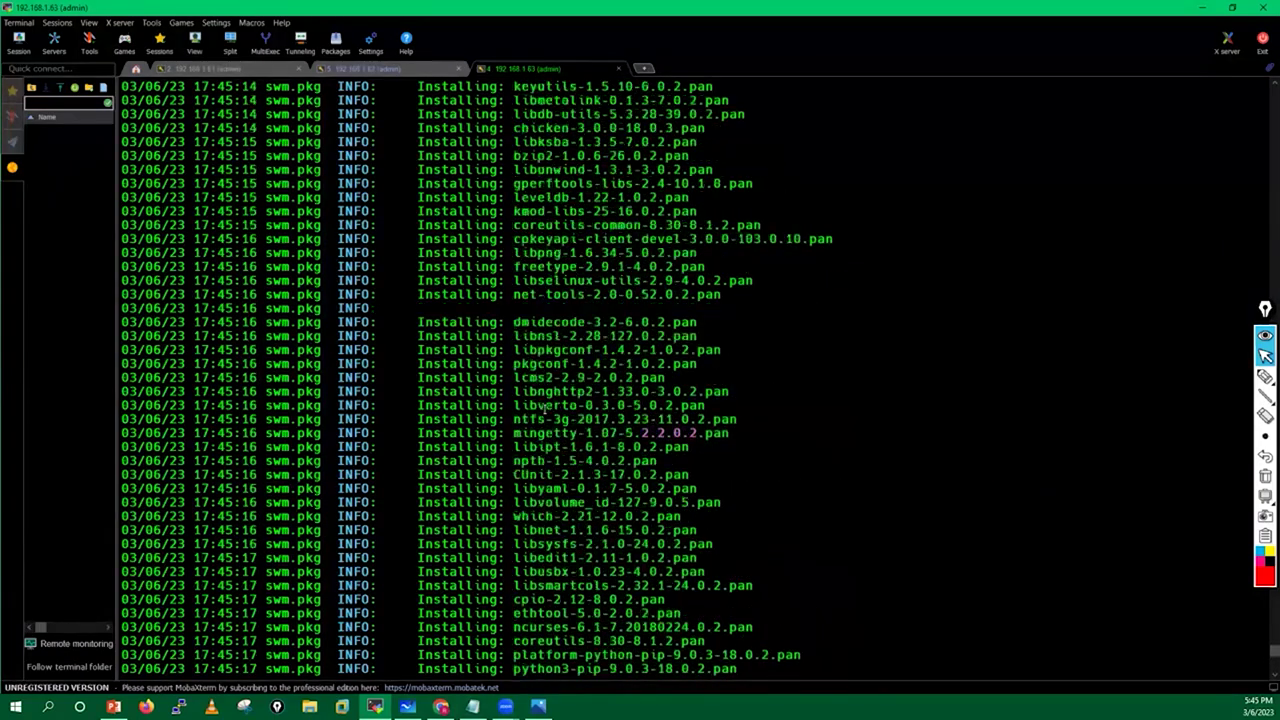
pyautogui.scroll(15, 545, 405)
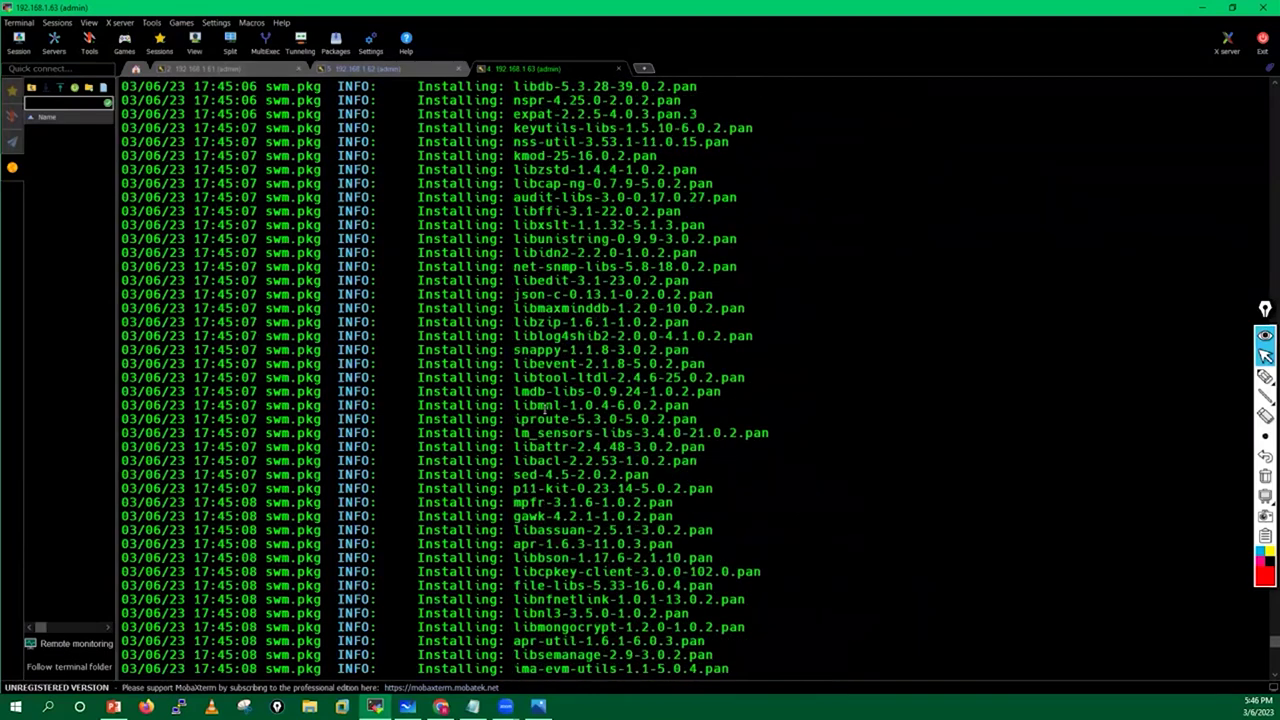
pyautogui.scroll(11, 545, 405)
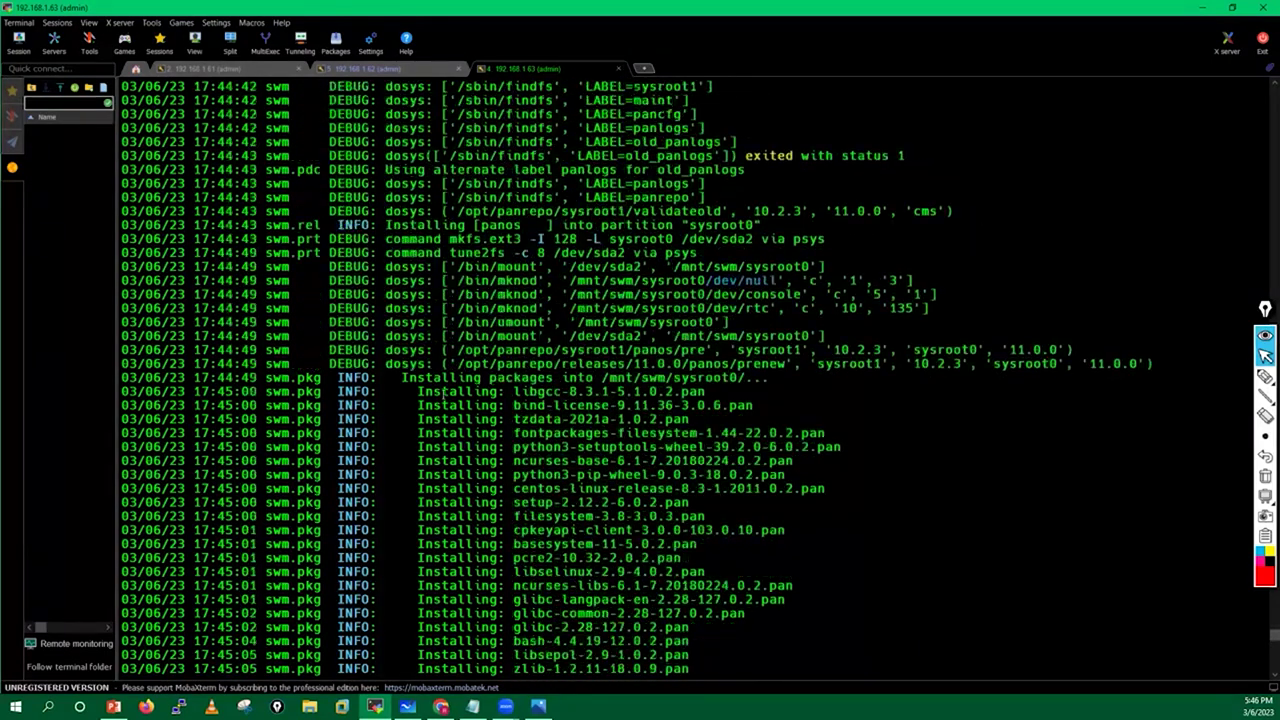
# Highlight the sysroot0 install line, /mnt/swm/sysroot0/ path, swm.pkg source and validateold version entries.
pyautogui.moveTo(400, 378); pyautogui.dragTo(762, 378)
pyautogui.moveTo(601, 378); pyautogui.dragTo(752, 378)
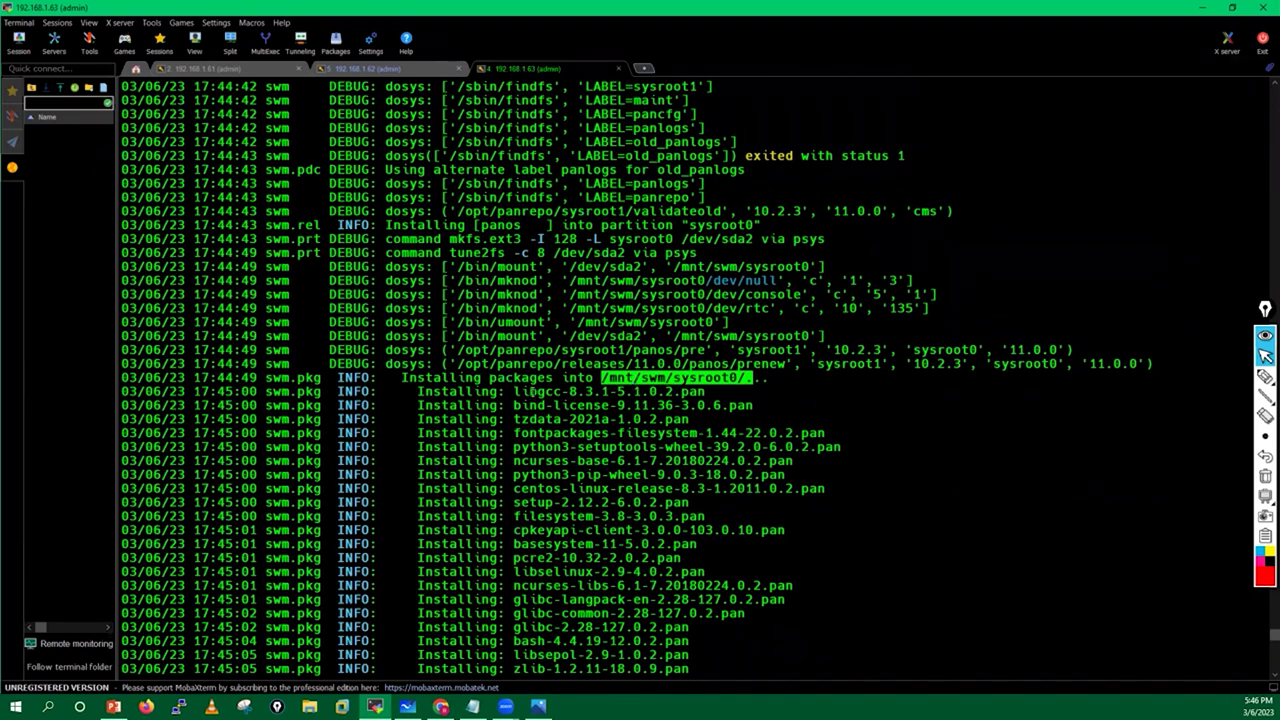
pyautogui.click(533, 391)
pyautogui.moveTo(403, 377); pyautogui.dragTo(767, 377)
pyautogui.click(767, 377)
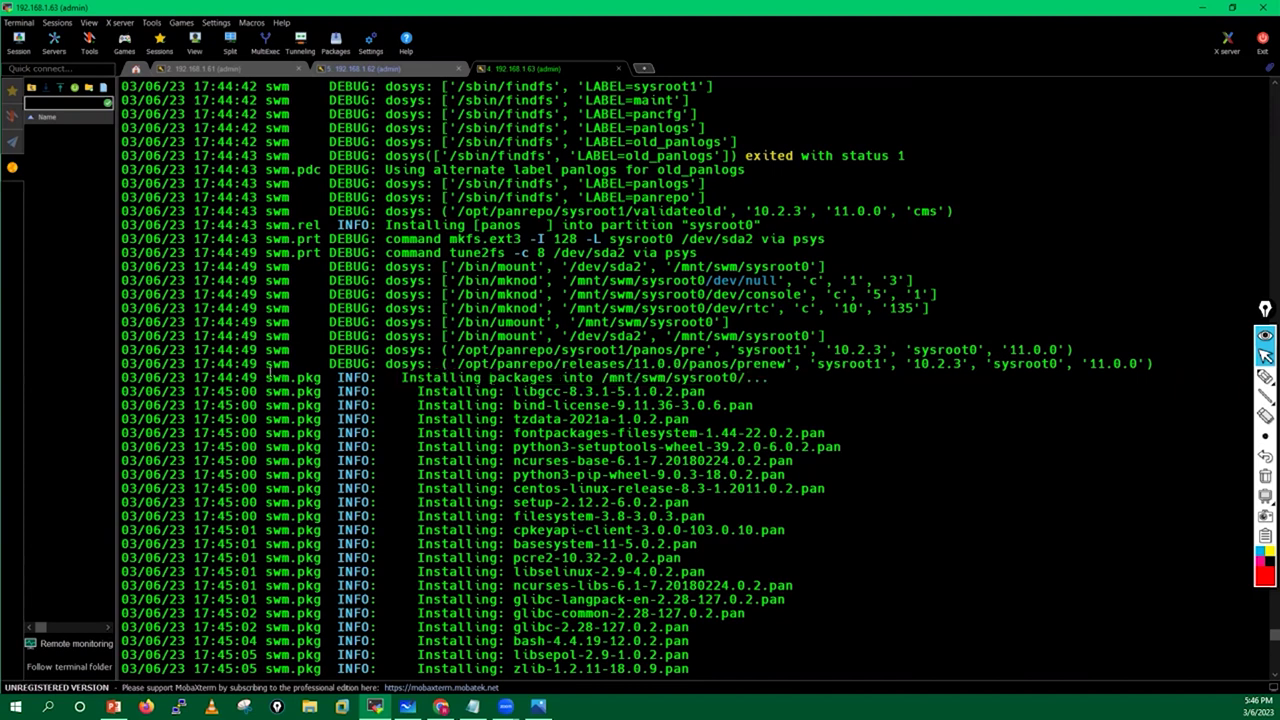
pyautogui.moveTo(123, 377); pyautogui.dragTo(756, 378)
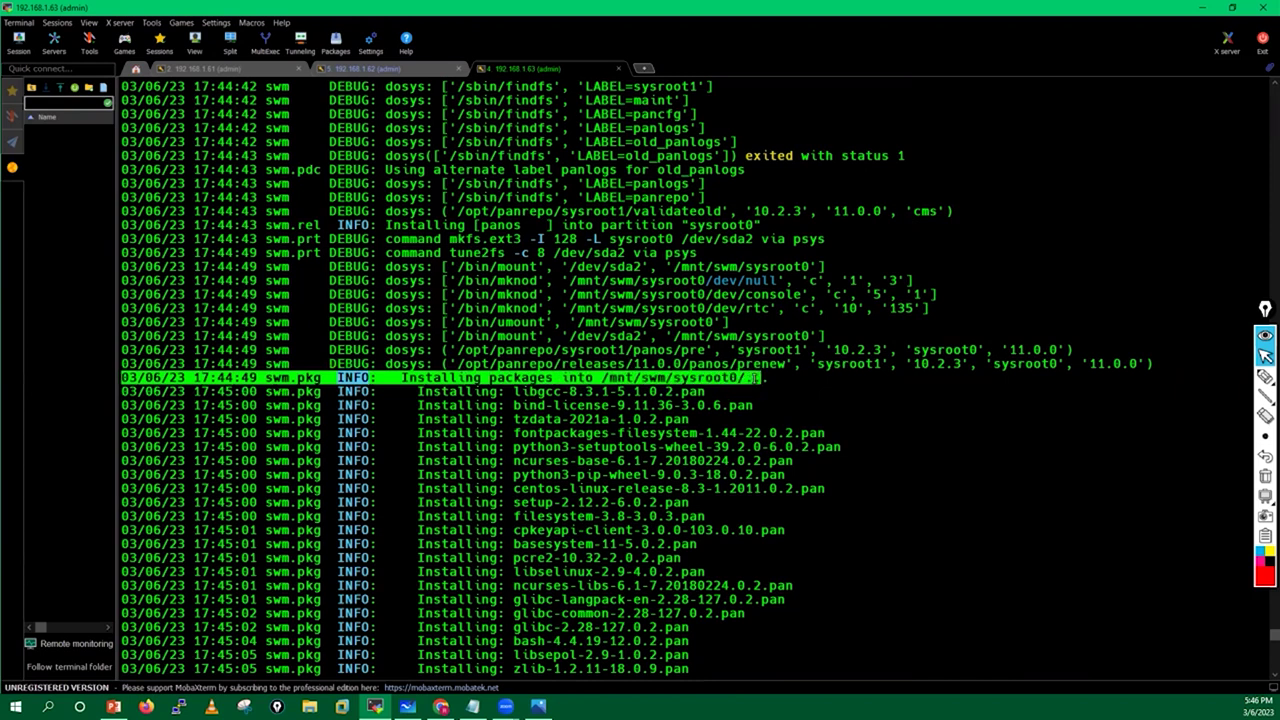
pyautogui.moveTo(268, 379); pyautogui.dragTo(327, 379)
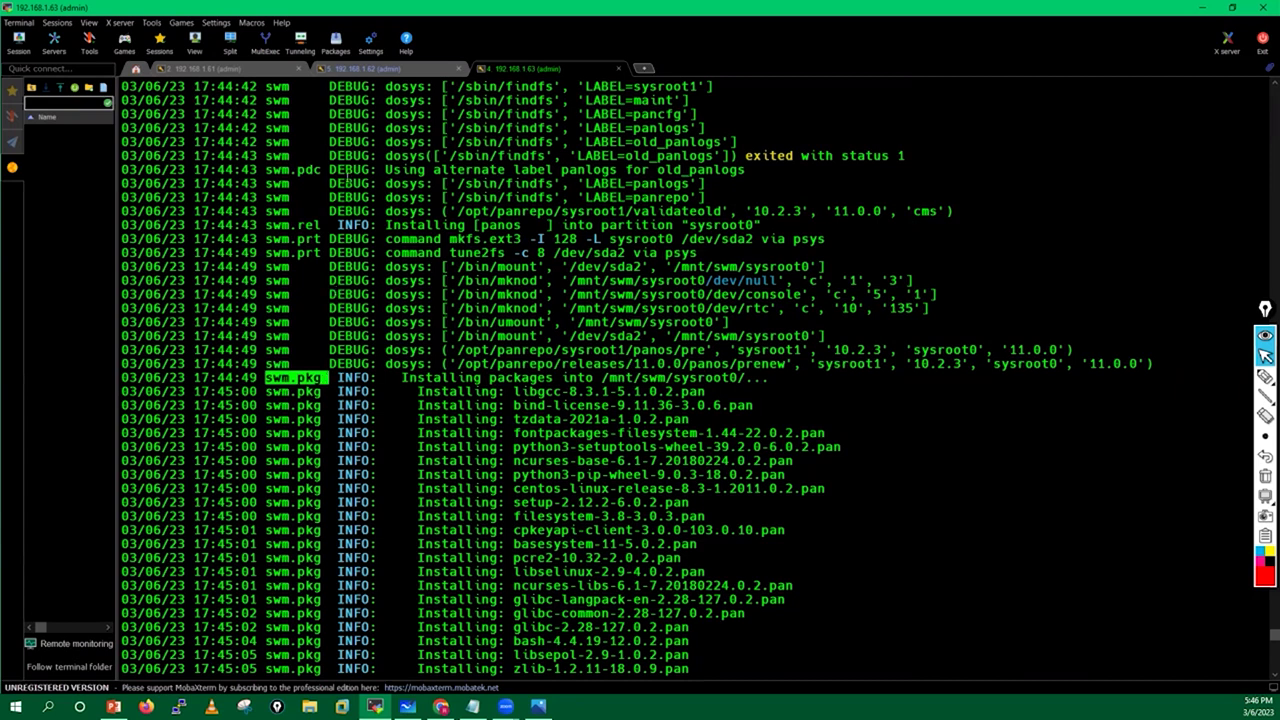
pyautogui.moveTo(444, 211); pyautogui.dragTo(954, 211)
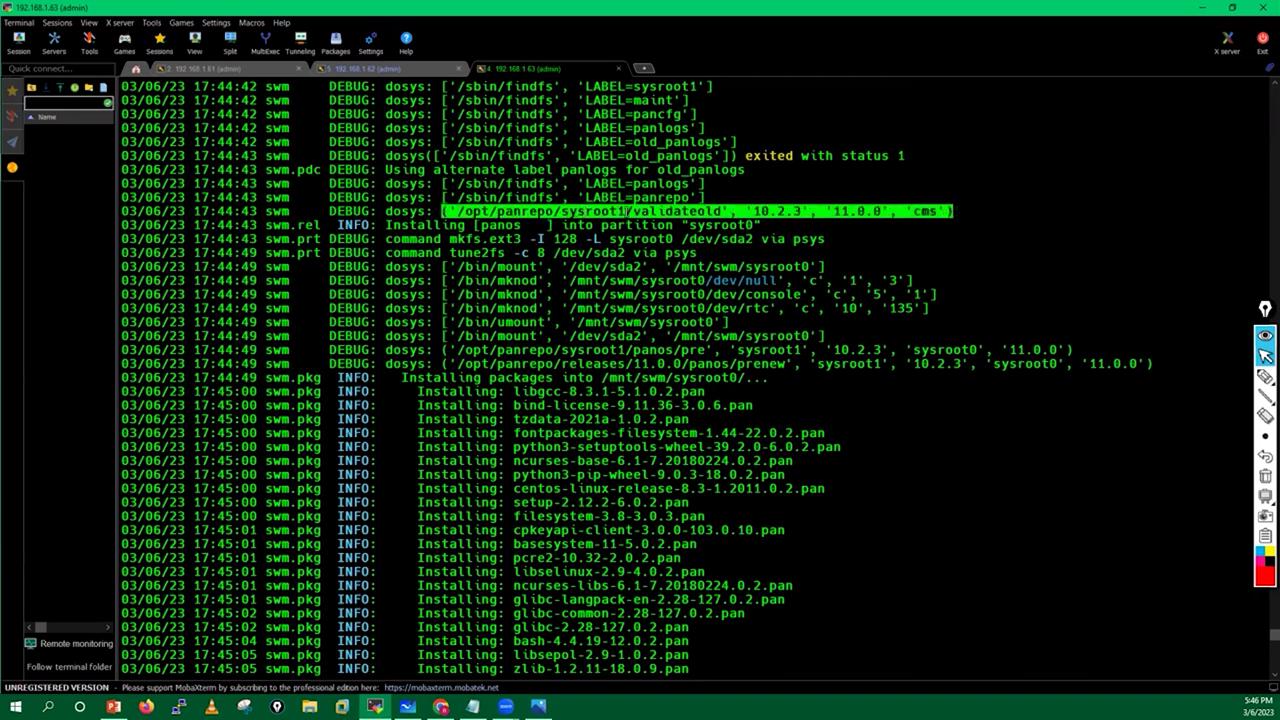
pyautogui.moveTo(632, 211); pyautogui.dragTo(880, 211)
pyautogui.click(955, 382)
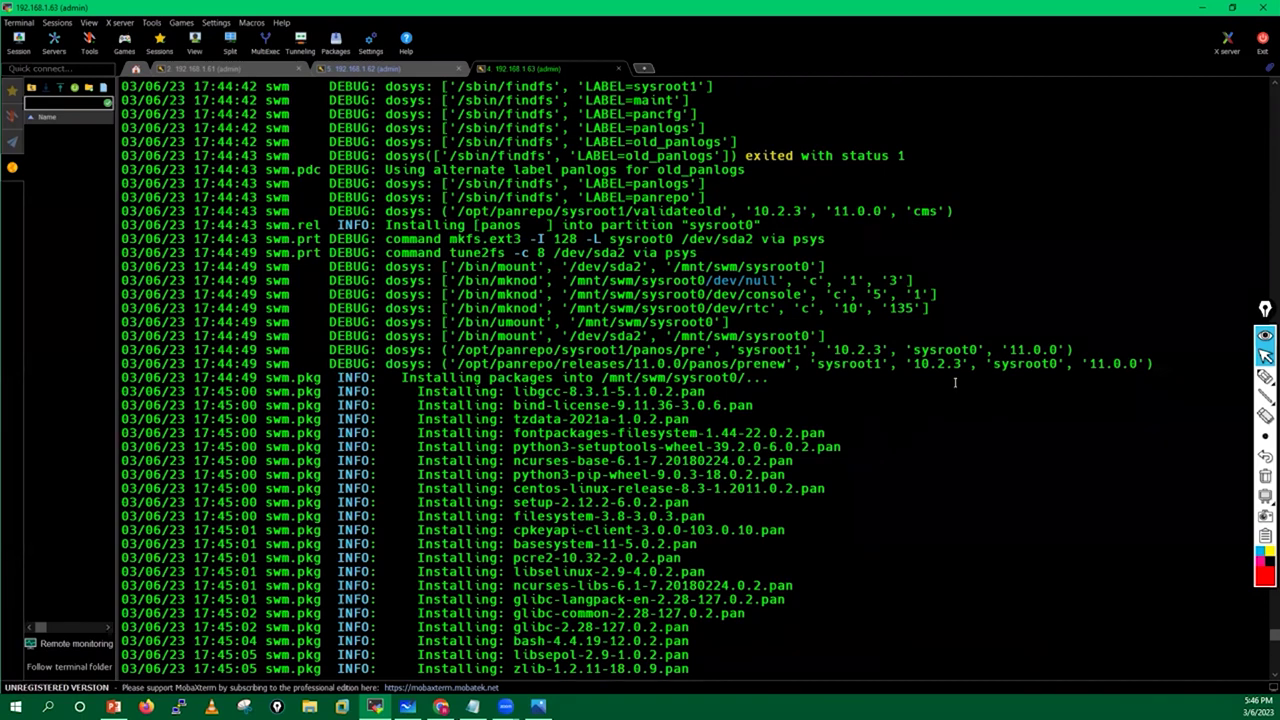
# Run 'debug swm status' showing sysroot1 RUNNING-ACTIVE on 10.2.3, then view Panorama's install at 60%.
pyautogui.press('Return')
pyautogui.press('Return')
pyautogui.write('debug swm status')
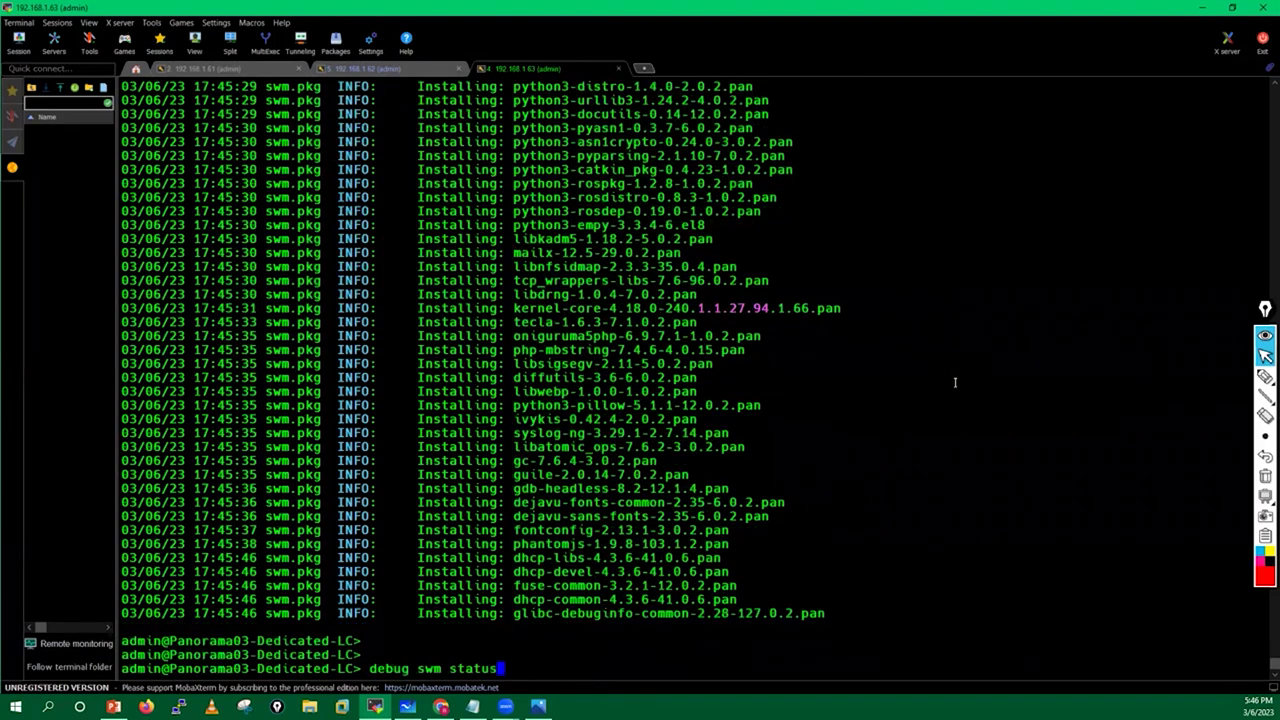
pyautogui.press('Return')
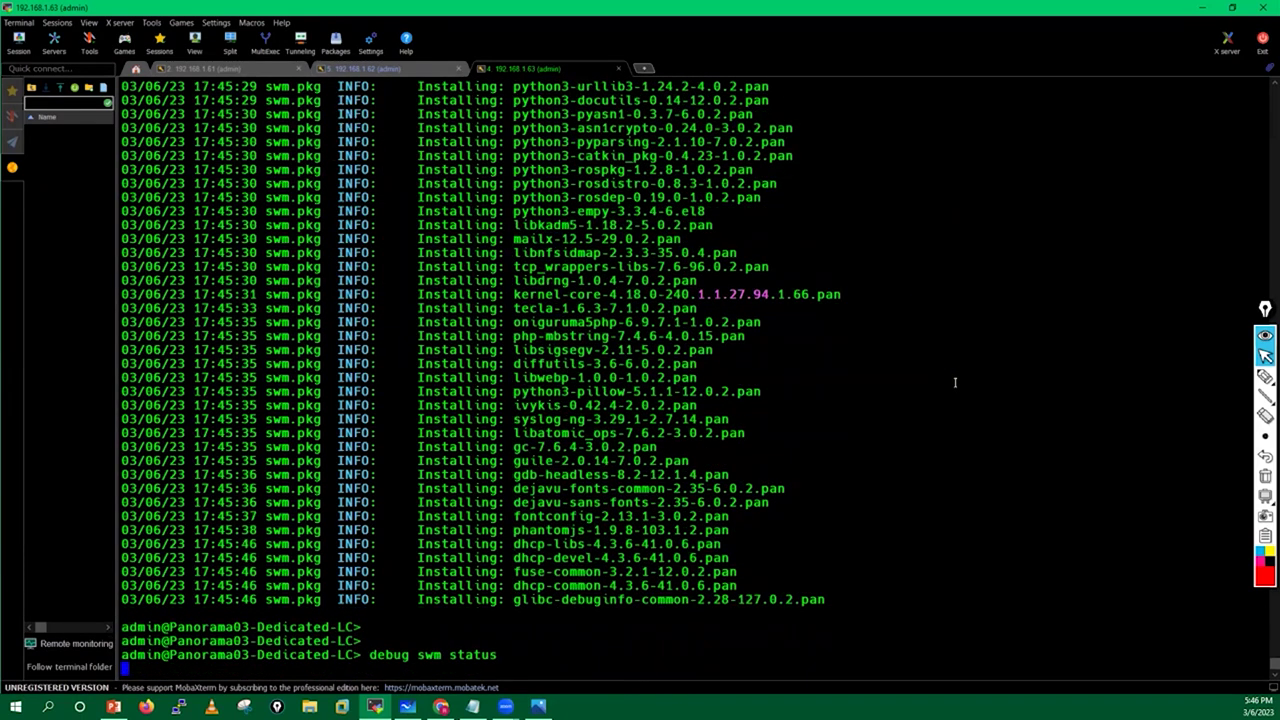
pyautogui.press('Return')
pyautogui.press('Return')
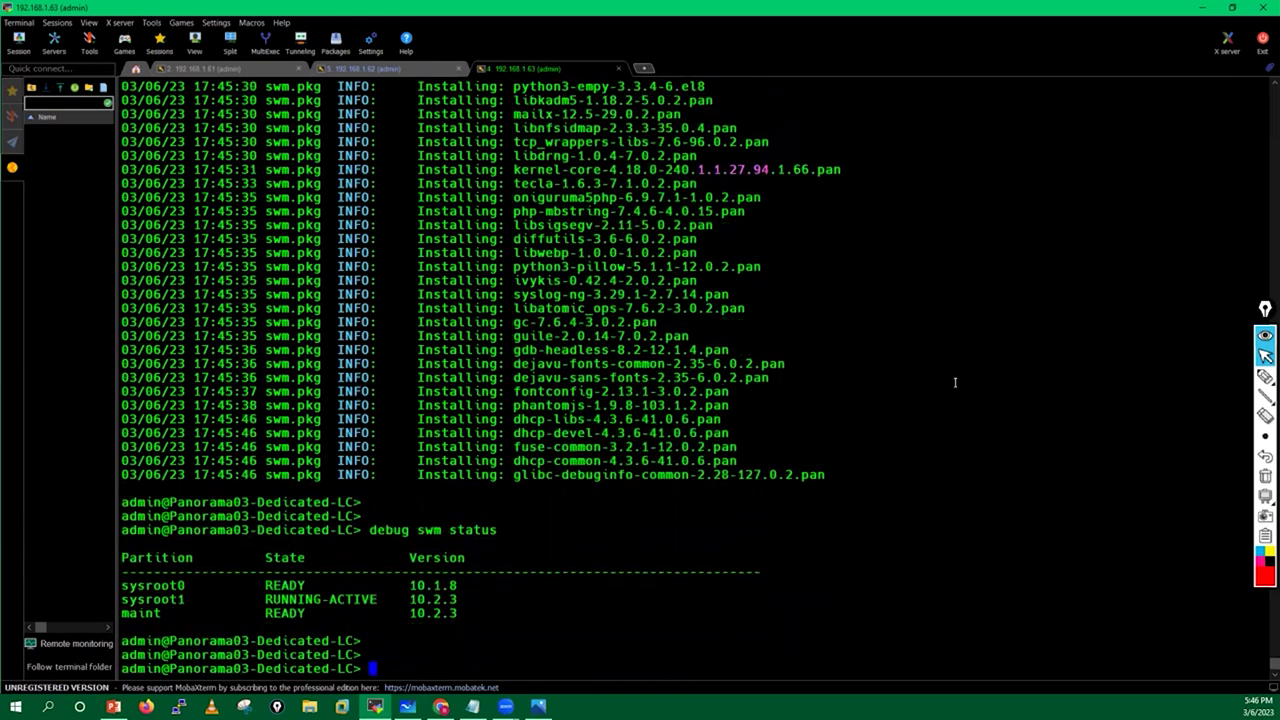
pyautogui.moveTo(258, 600); pyautogui.dragTo(413, 614)
pyautogui.click(413, 614)
pyautogui.click(441, 707)
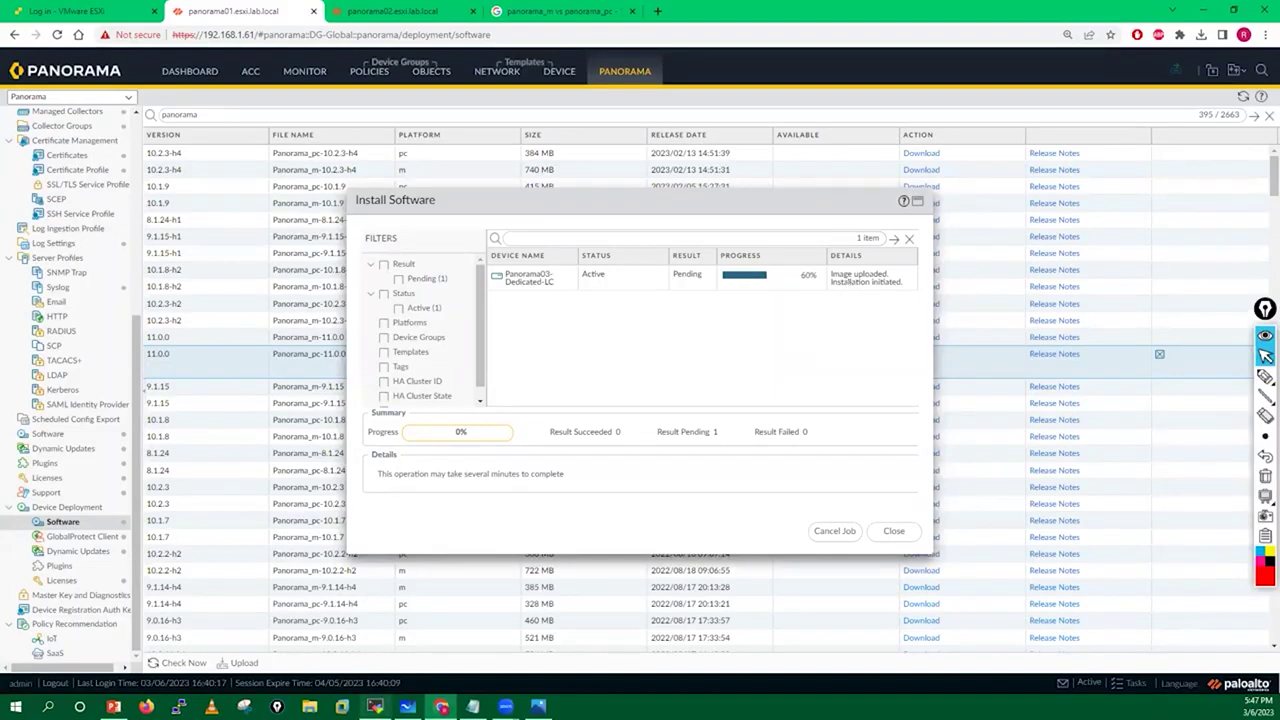
# Rerun 'show jobs all' on Panorama01 (192.168.1.61) and highlight job 6175's ACT PEND 63% status.
pyautogui.click(374, 707)
pyautogui.click(205, 68)
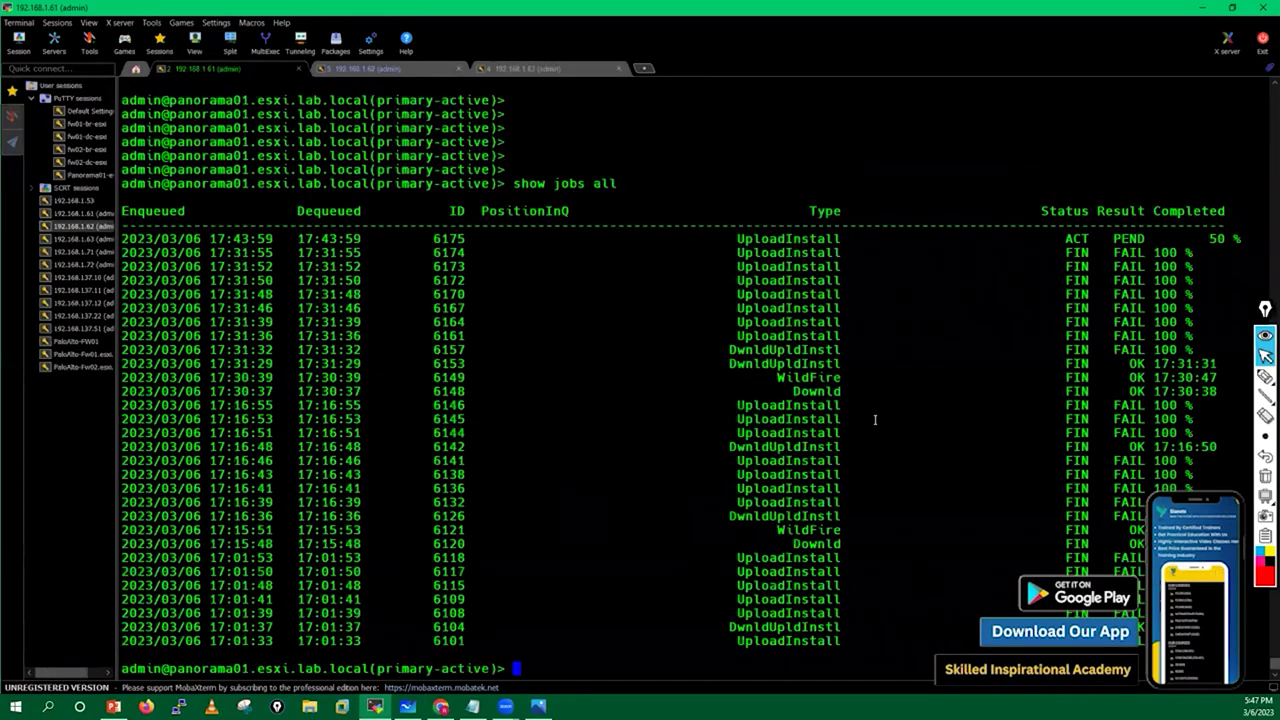
pyautogui.press('Return')
pyautogui.press('Return')
pyautogui.press('Up')
pyautogui.press('Return')
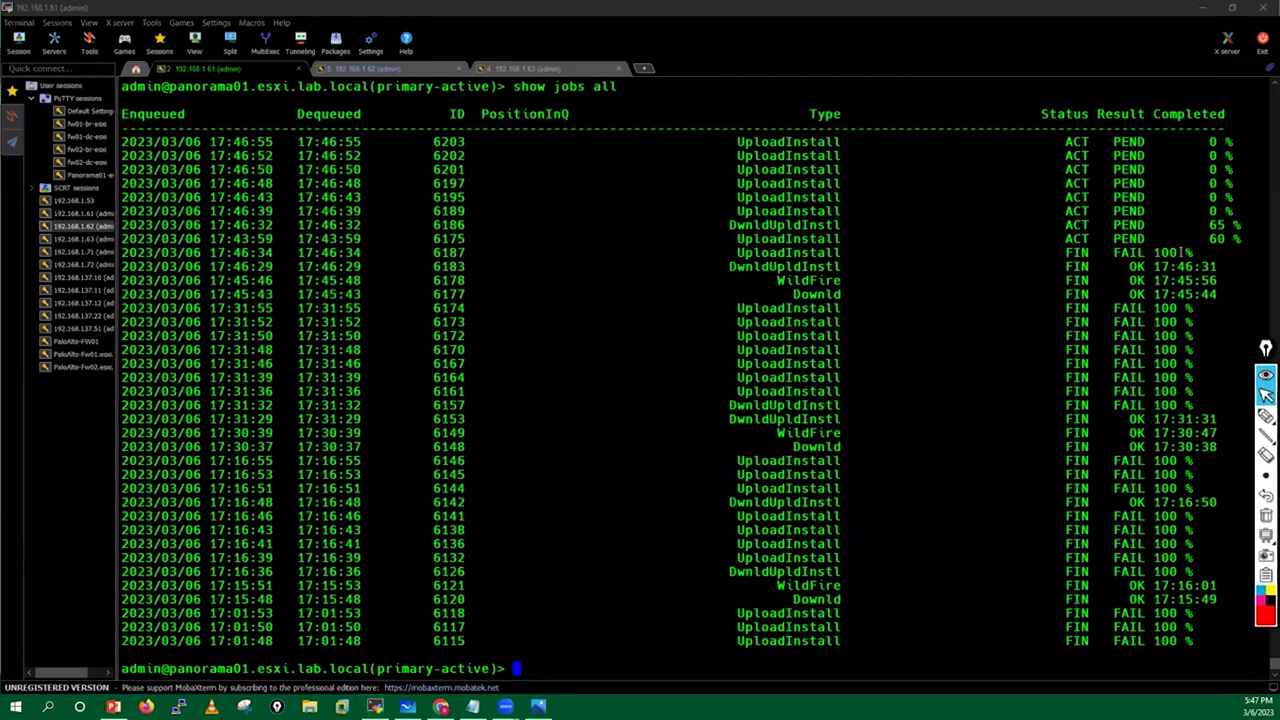
pyautogui.moveTo(731, 251); pyautogui.dragTo(1262, 253)
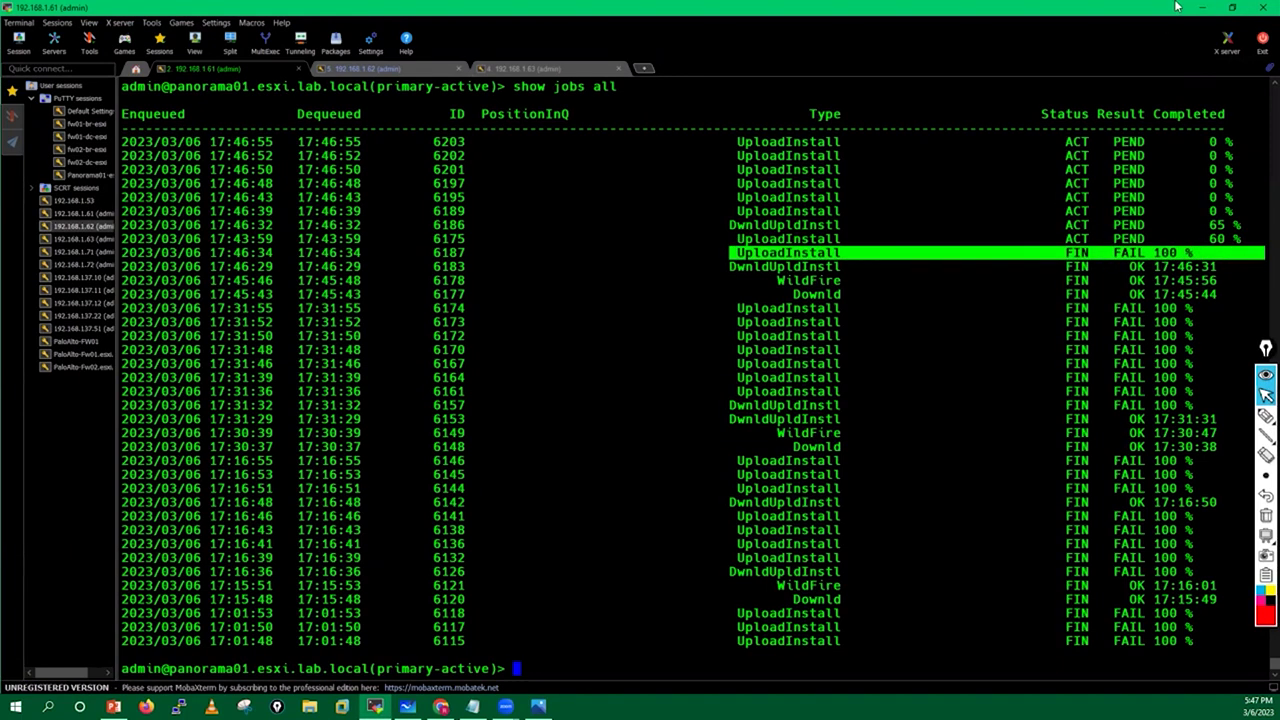
pyautogui.moveTo(722, 224); pyautogui.dragTo(1240, 226)
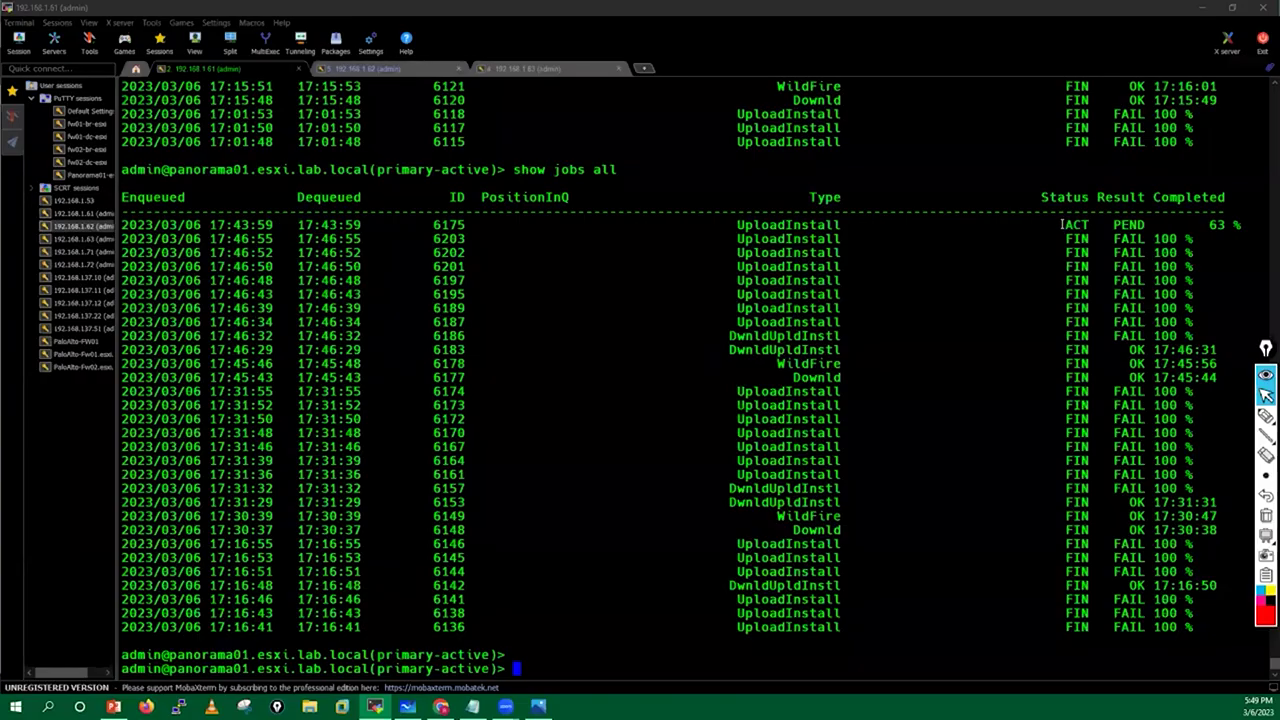
pyautogui.moveTo(1062, 225); pyautogui.dragTo(1240, 225)
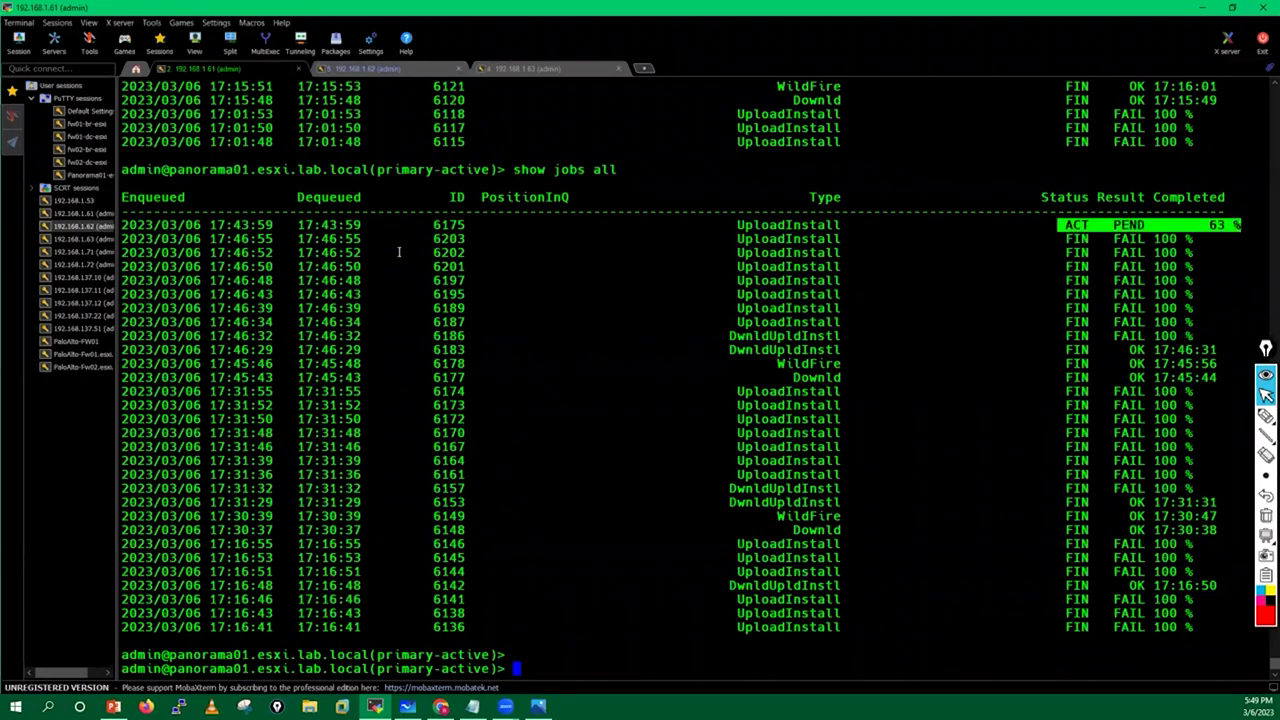
# Query job 6175's details with 'show jobs id 6175', pasting the copied job ID.
pyautogui.doubleClick(436, 226)
pyautogui.click(543, 346)
pyautogui.press('Up')
pyautogui.press('BackSpace')
pyautogui.press('BackSpace')
pyautogui.press('BackSpace')
pyautogui.write('id')
pyautogui.press('?')
pyautogui.rightClick(543, 346)
pyautogui.press('Return')
# Re-run the job 6175 detail query repeatedly to follow the install progress.
pyautogui.press('Return')
pyautogui.press('Return')
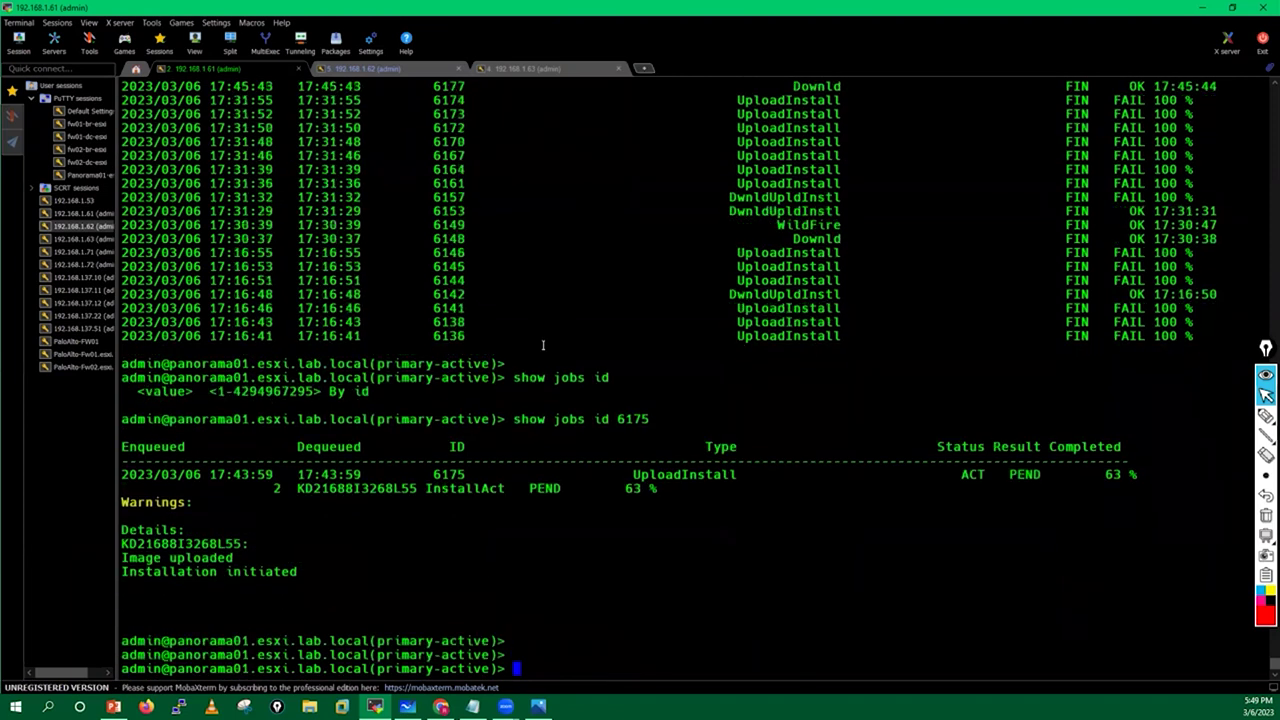
pyautogui.press('Return')
pyautogui.press('Up')
pyautogui.press('Return')
pyautogui.press('Return')
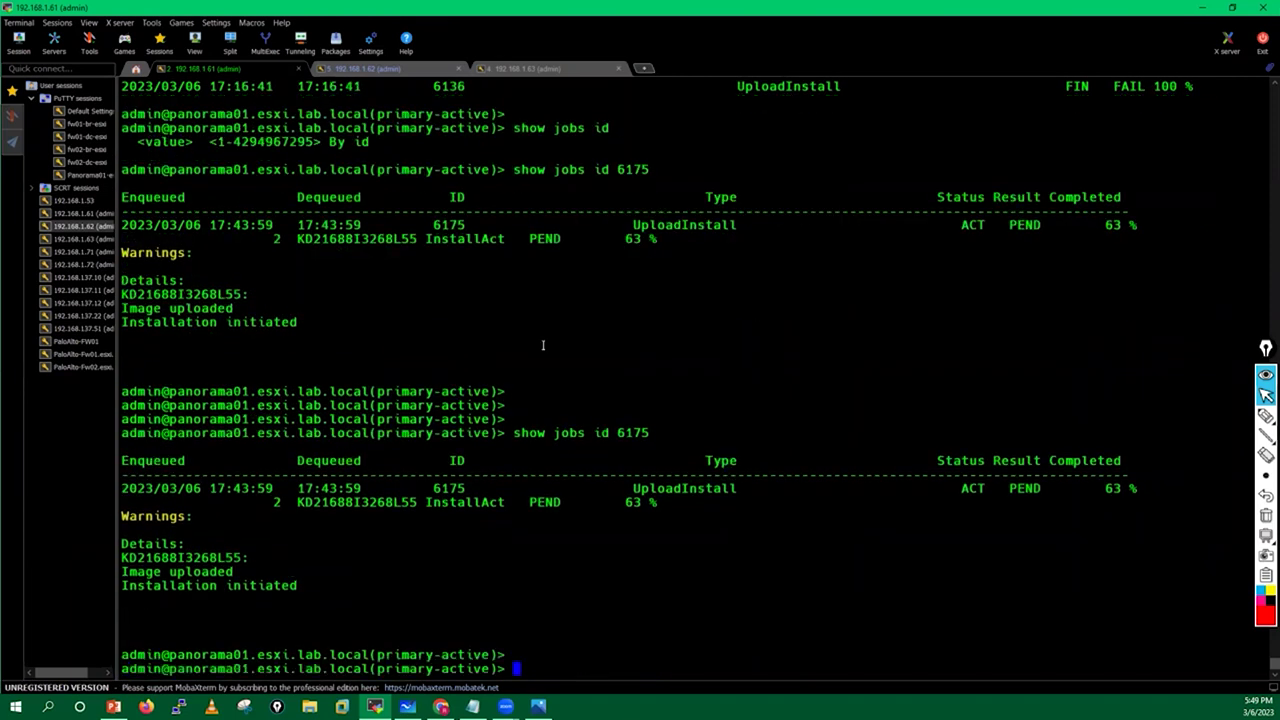
pyautogui.press('Return')
pyautogui.press('Up')
pyautogui.press('Return')
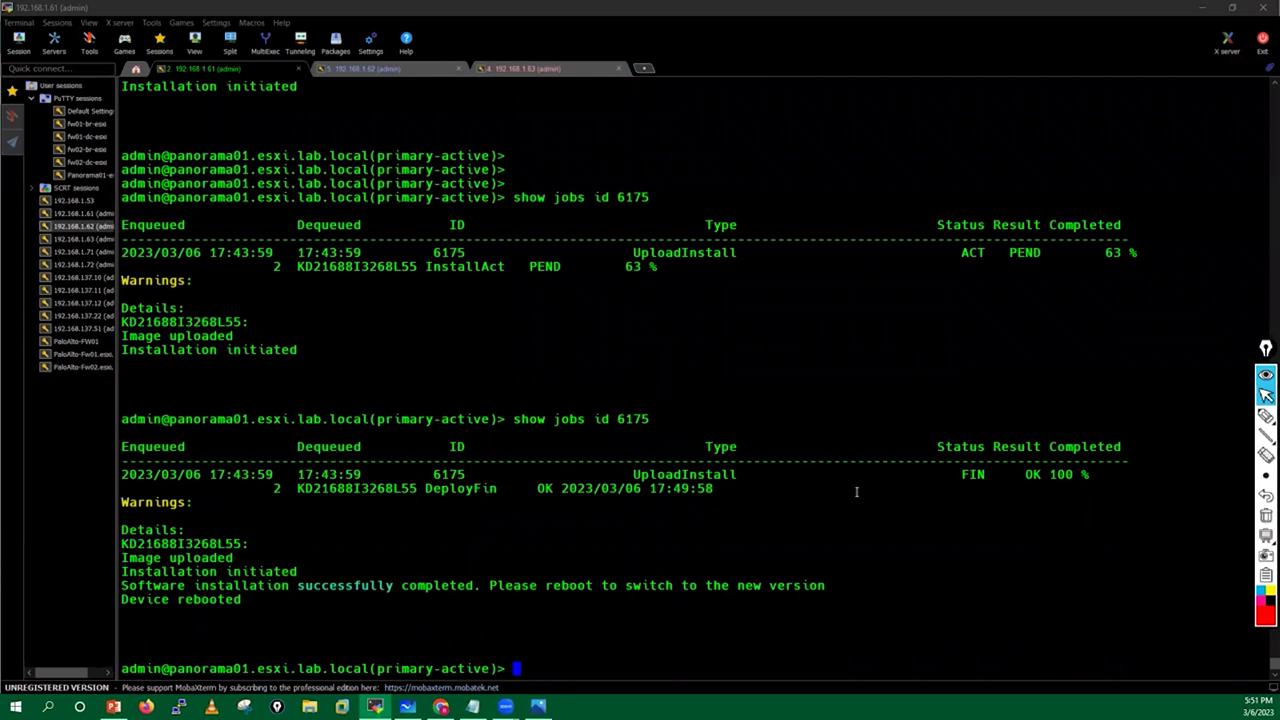
# Highlight job 6175's OK 100% result, install-complete message and Device rebooted line.
pyautogui.moveTo(1051, 474); pyautogui.dragTo(1105, 474)
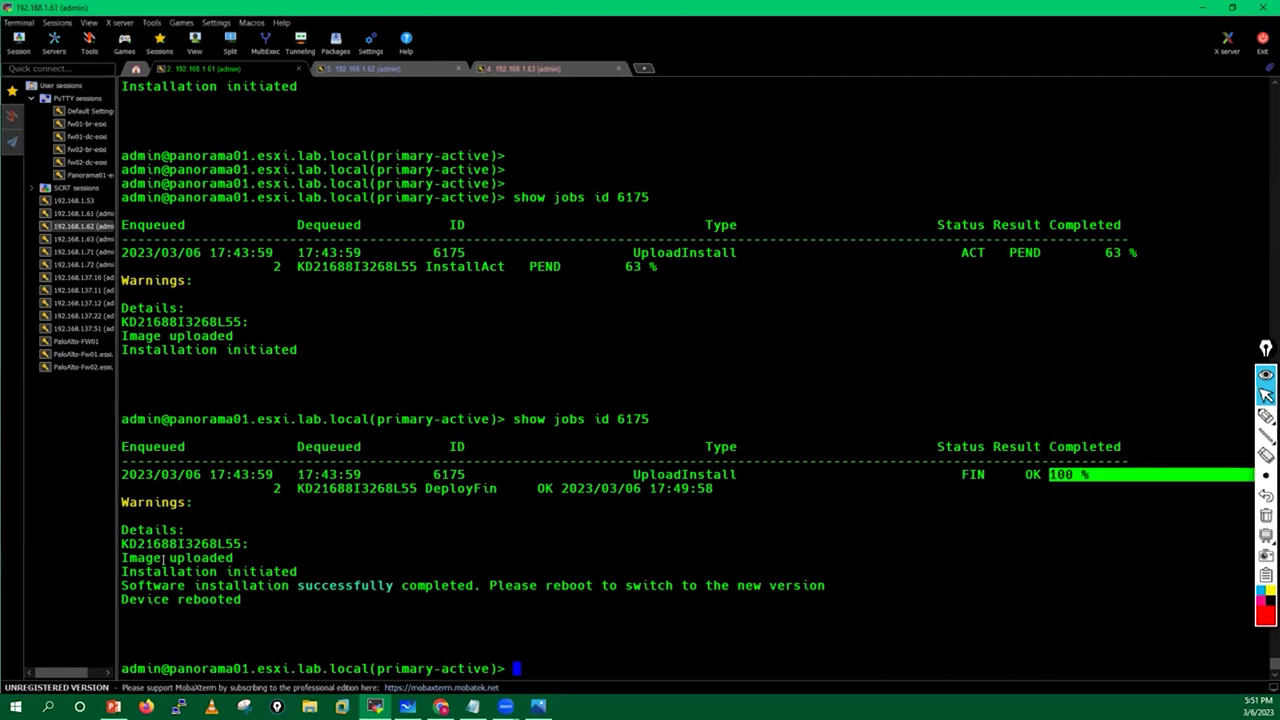
pyautogui.moveTo(122, 585); pyautogui.dragTo(841, 590)
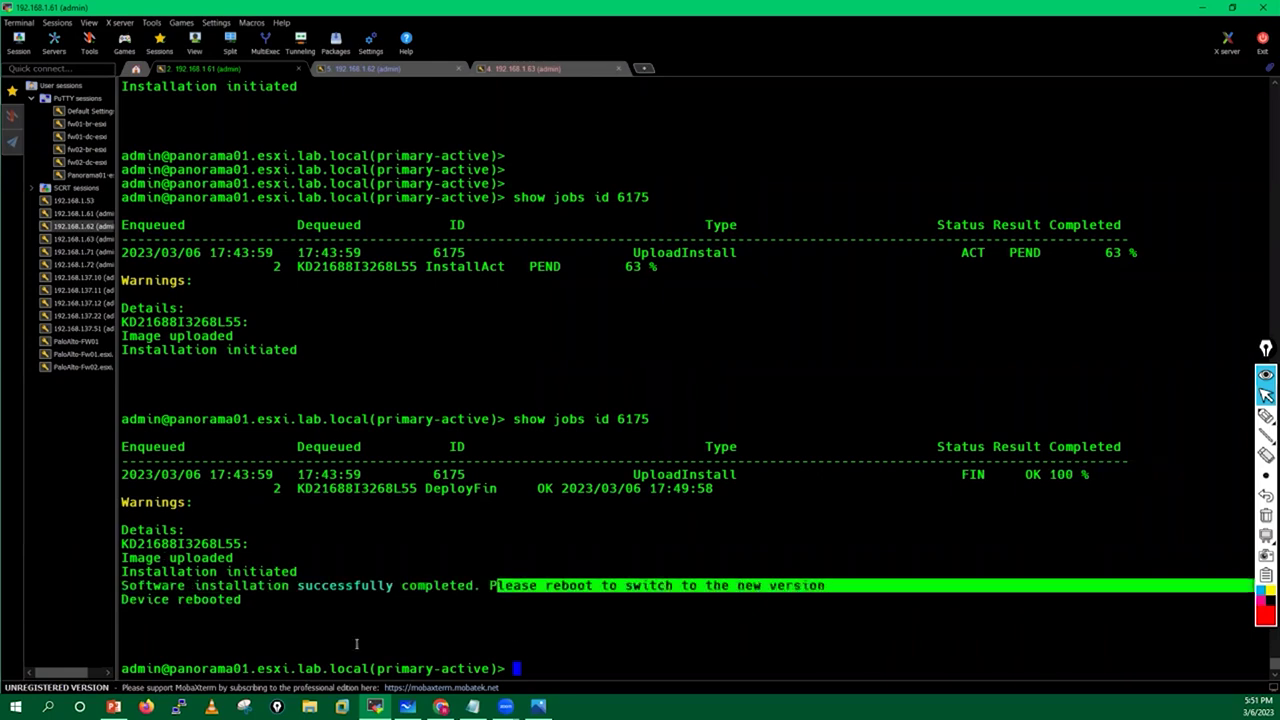
pyautogui.click(157, 604)
pyautogui.moveTo(123, 600); pyautogui.dragTo(253, 600)
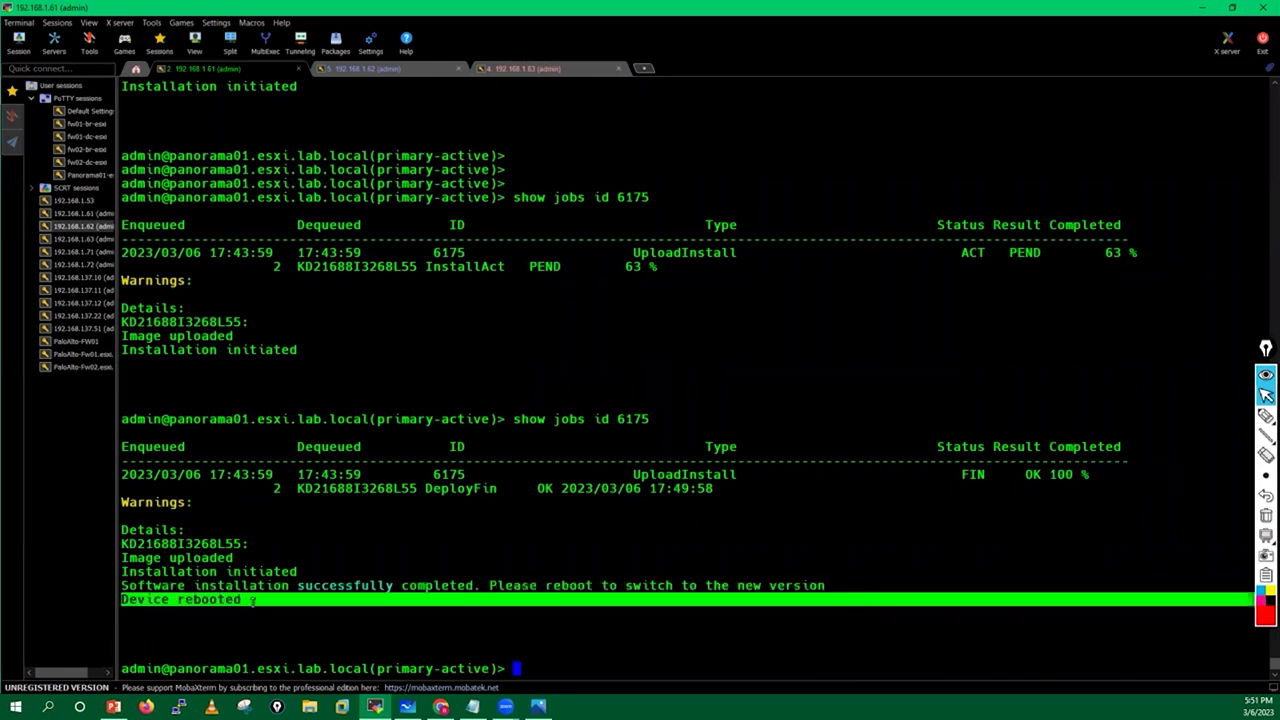
# Glance at the topology, close Panorama's install results dialog, and bring up the stopped 192.168.1.63 session.
pyautogui.hotkey('alt', 'Tab')
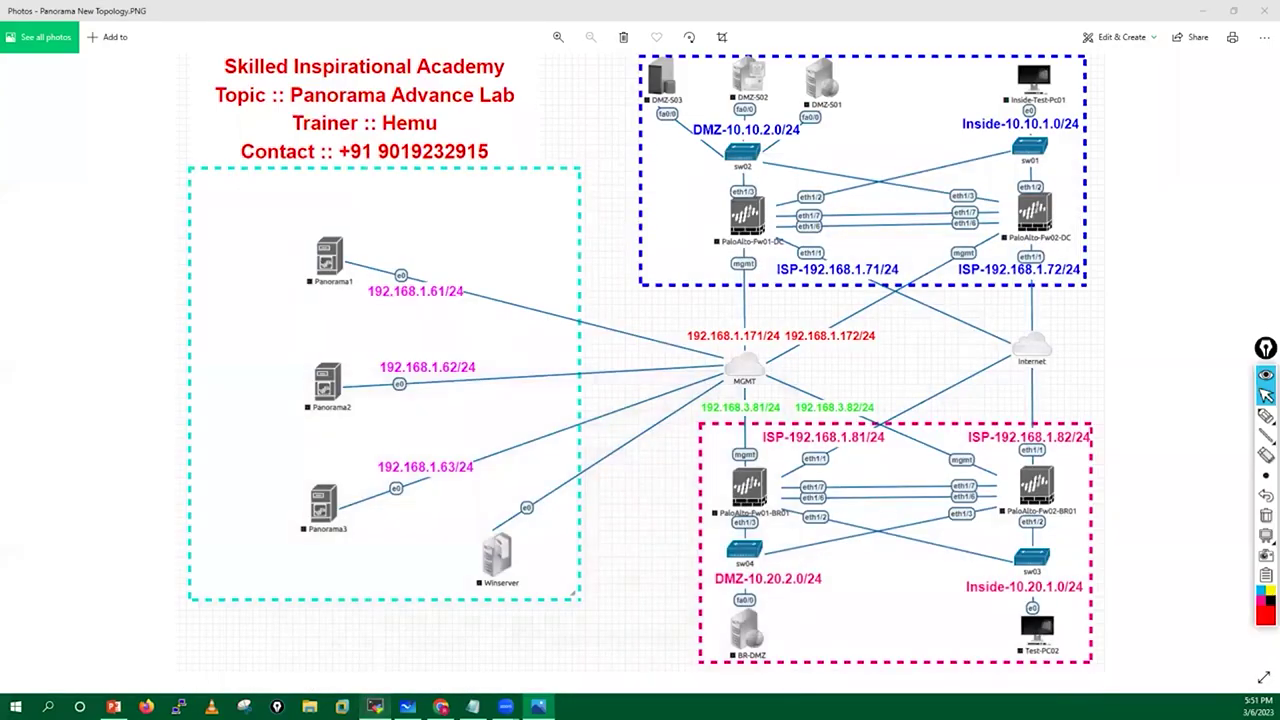
pyautogui.hotkey('alt', 'Tab')
pyautogui.hotkey('alt', 'Tab')
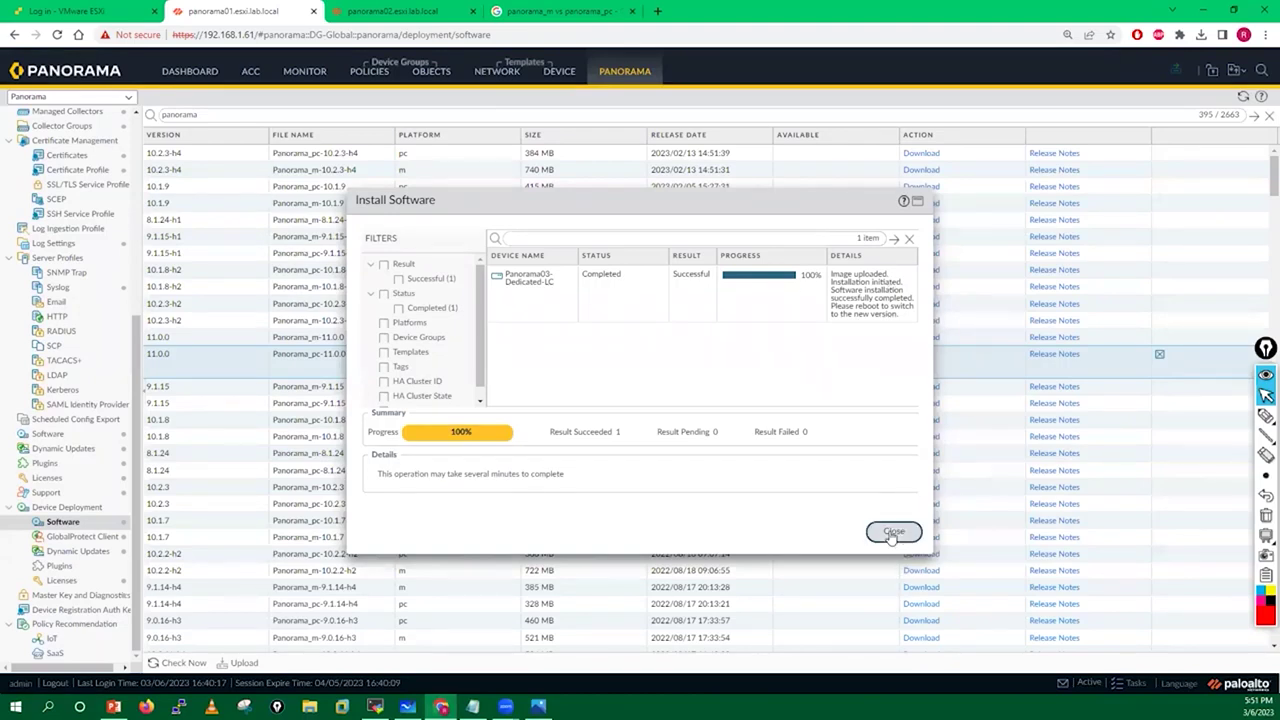
pyautogui.click(893, 532)
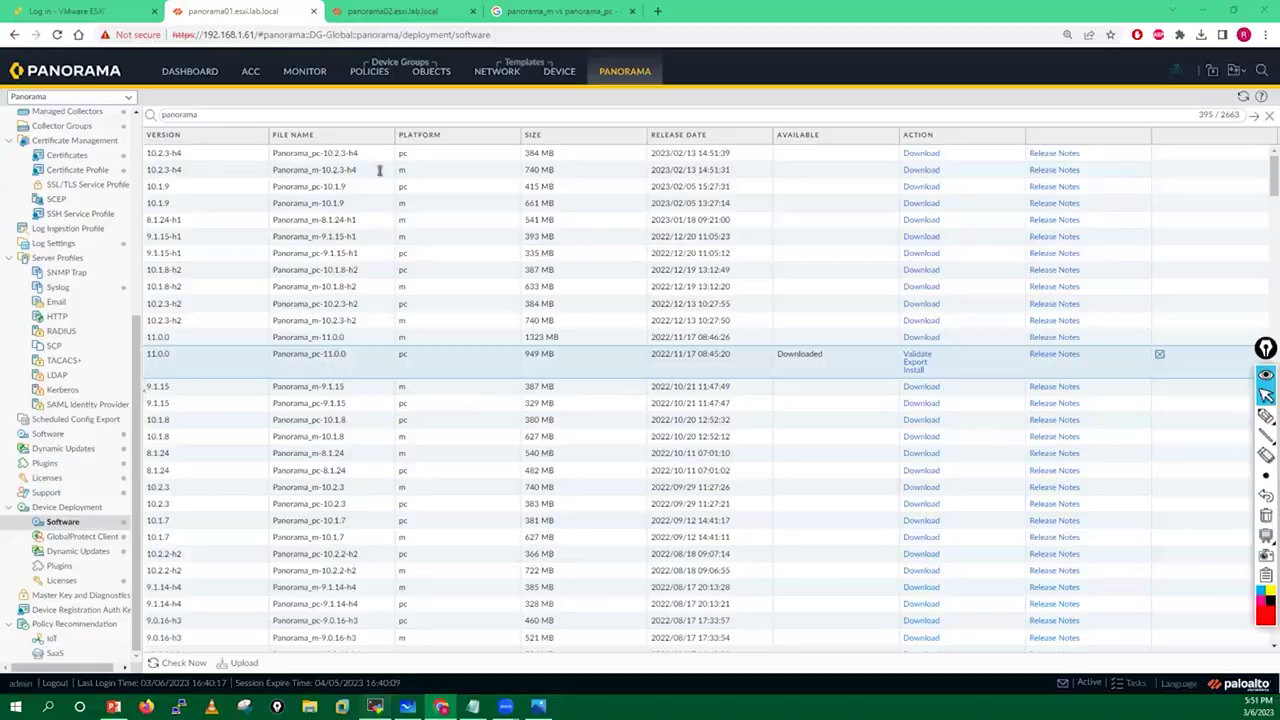
pyautogui.hotkey('alt', 'Tab')
pyautogui.click(557, 66)
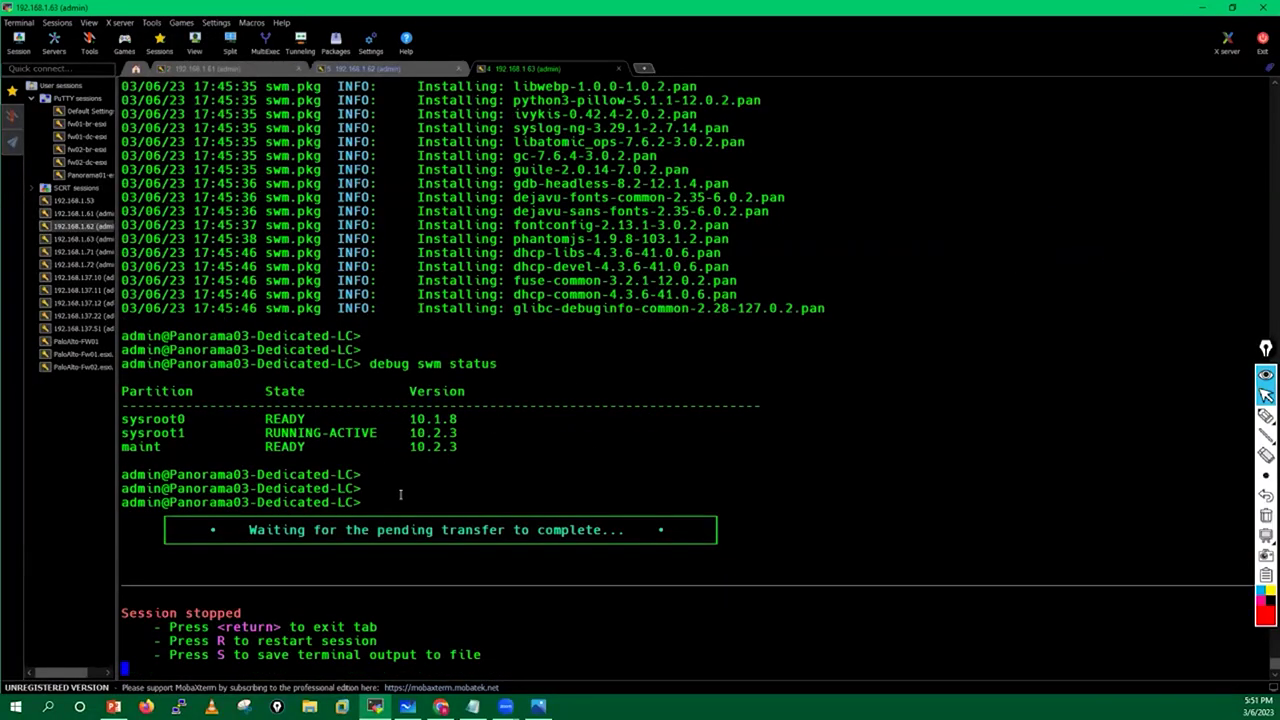
# Enter user name root on the ESXi login page at 192.168.1.20 and move to the password.
pyautogui.click(441, 707)
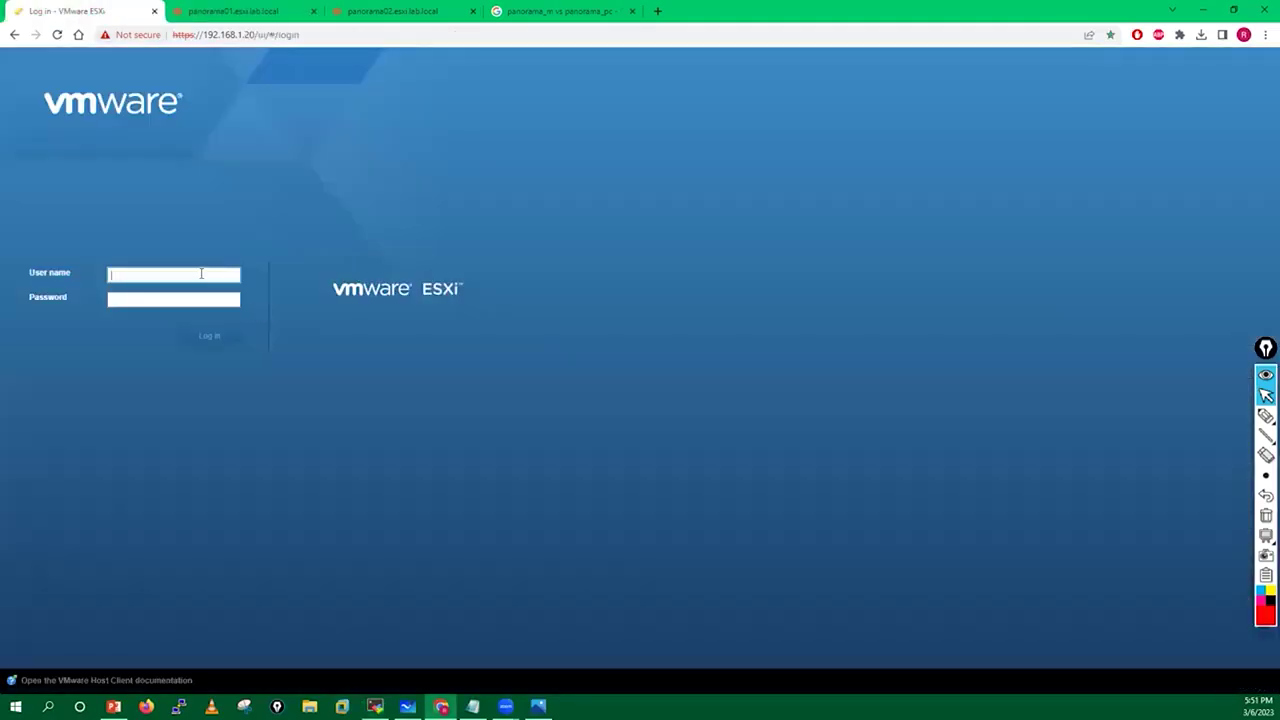
pyautogui.write('root')
pyautogui.press('Tab')
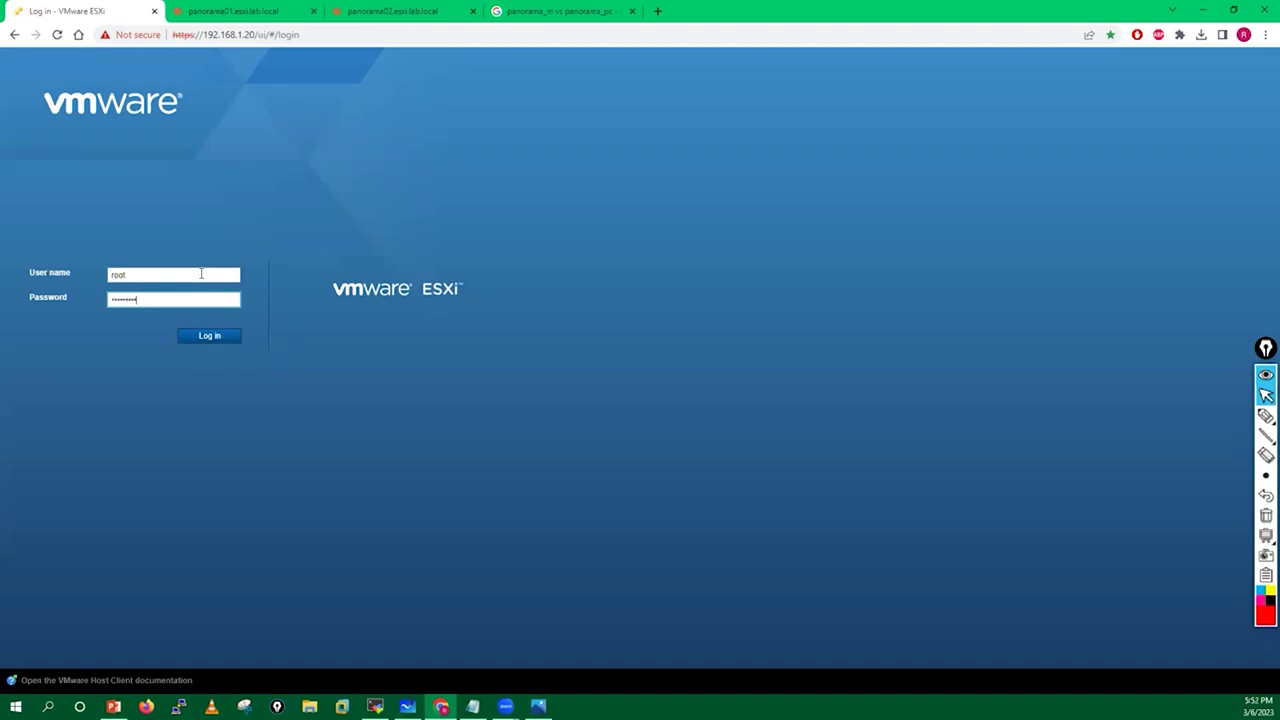
# Sign in to ESXi and open the panorama03 VM console from Virtual Machines.
pyautogui.press('Return')
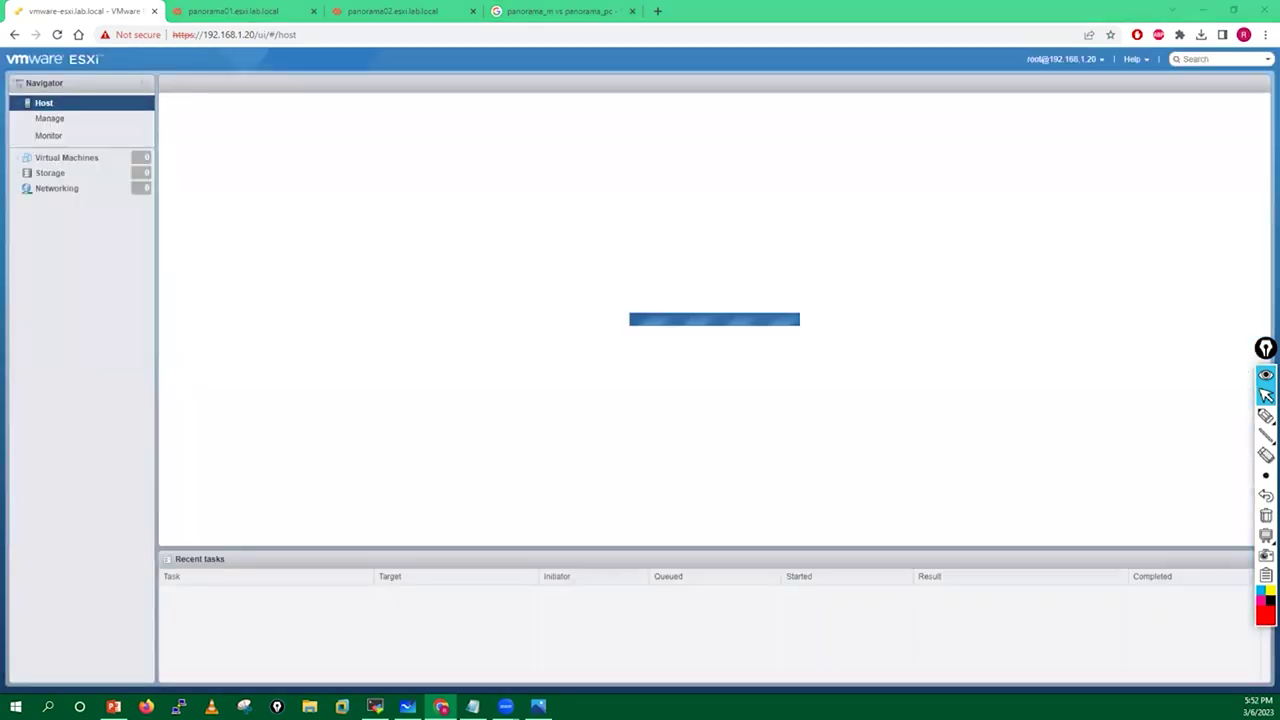
pyautogui.click(70, 158)
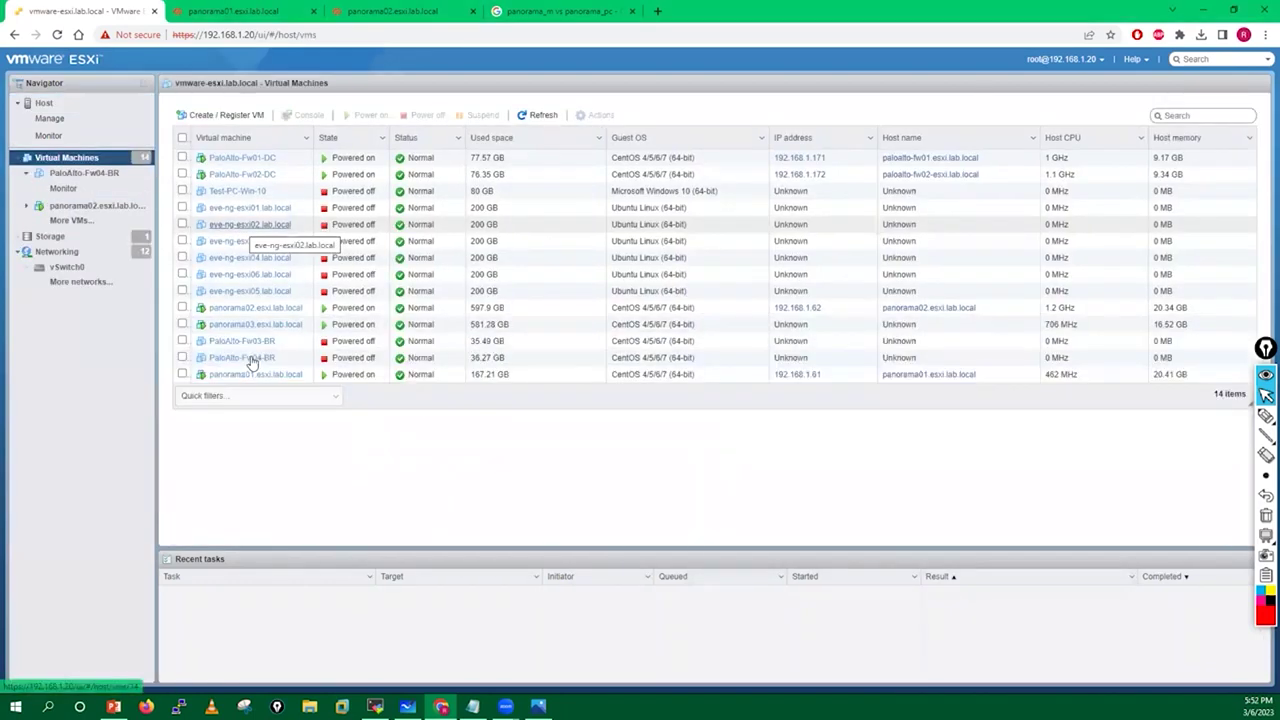
pyautogui.click(182, 325)
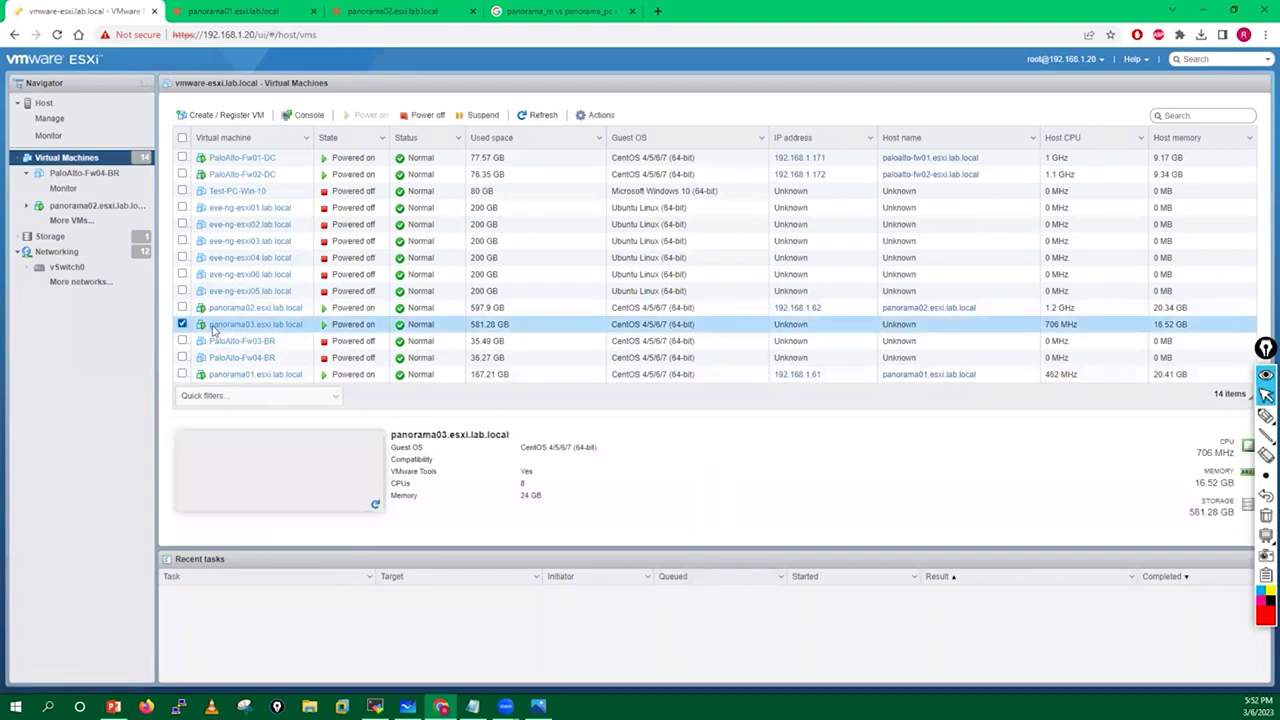
pyautogui.click(282, 480)
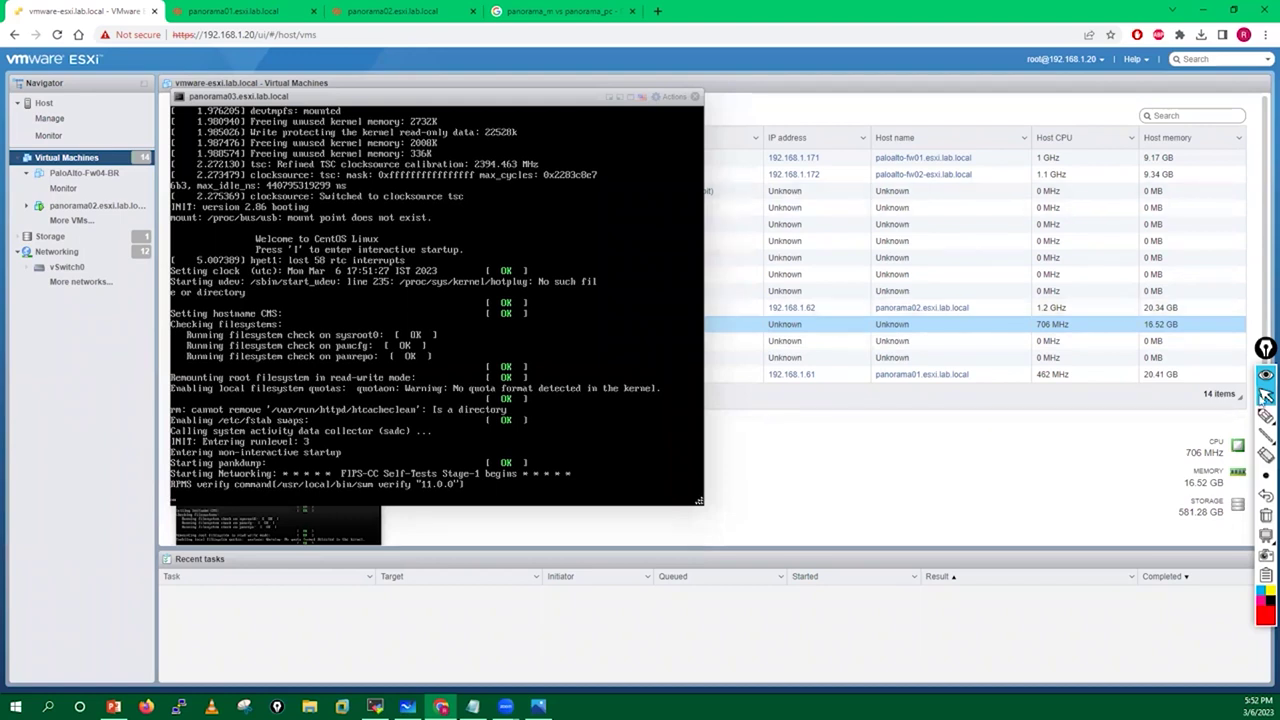
# Mark the '11.0.0' verify line with a pen arrow, then clear the annotations while panorama03 boots.
pyautogui.moveTo(1264, 416)
pyautogui.click(1202, 417)
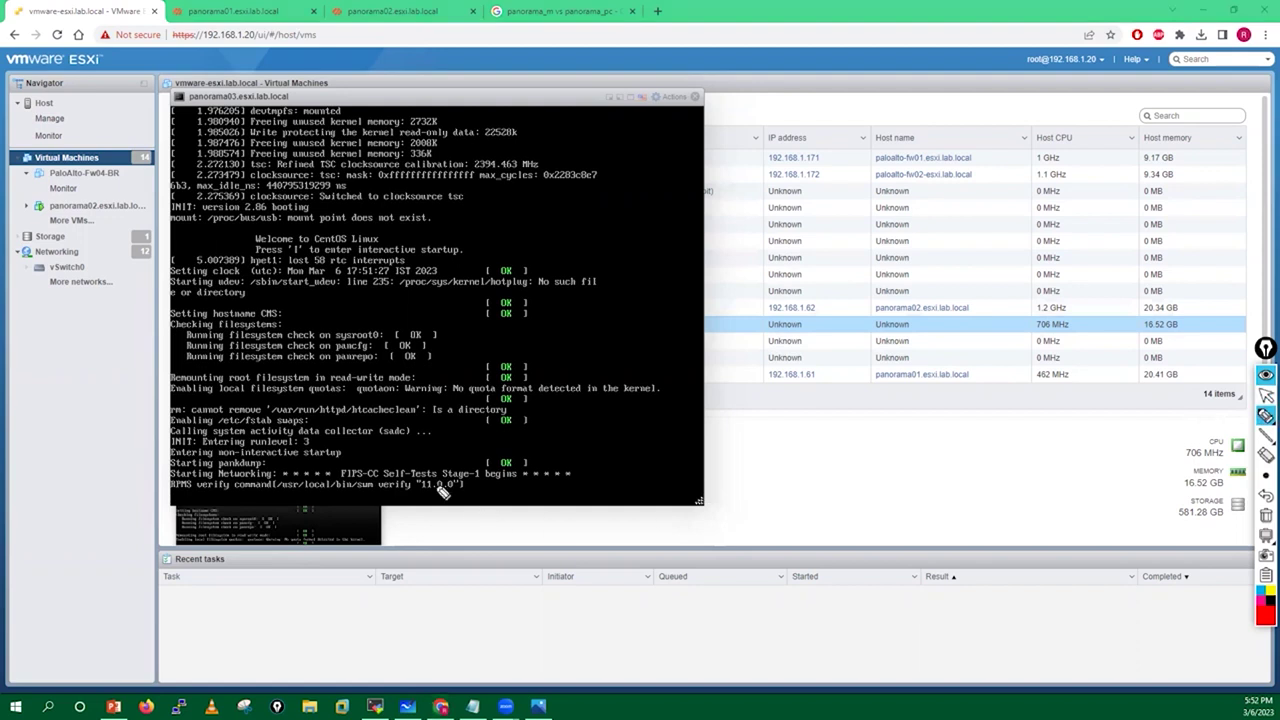
pyautogui.moveTo(446, 463)
pyautogui.mouseDown()
pyautogui.moveTo(358, 498)
pyautogui.moveTo(478, 496)
pyautogui.moveTo(428, 464)
pyautogui.moveTo(424, 433)
pyautogui.moveTo(428, 454)
pyautogui.mouseUp()
pyautogui.moveTo(418, 452); pyautogui.dragTo(438, 452)
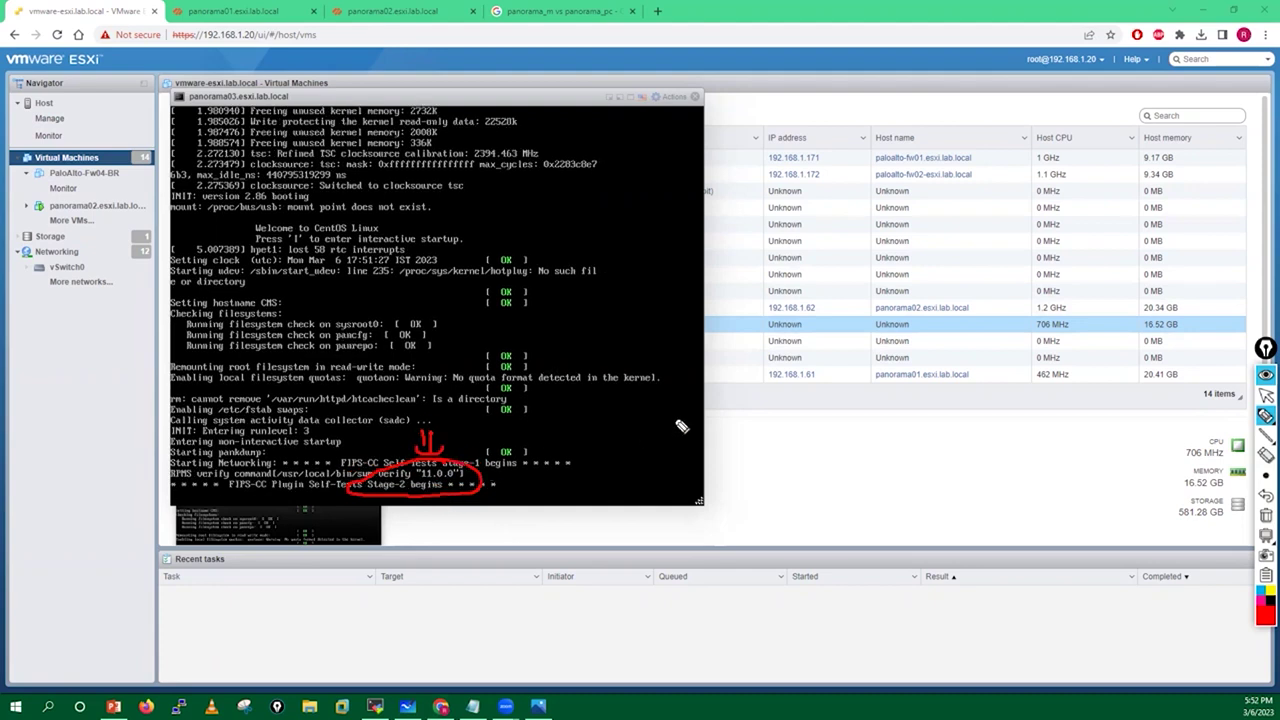
pyautogui.moveTo(245, 218)
pyautogui.mouseDown()
pyautogui.moveTo(420, 200)
pyautogui.moveTo(176, 220)
pyautogui.mouseUp()
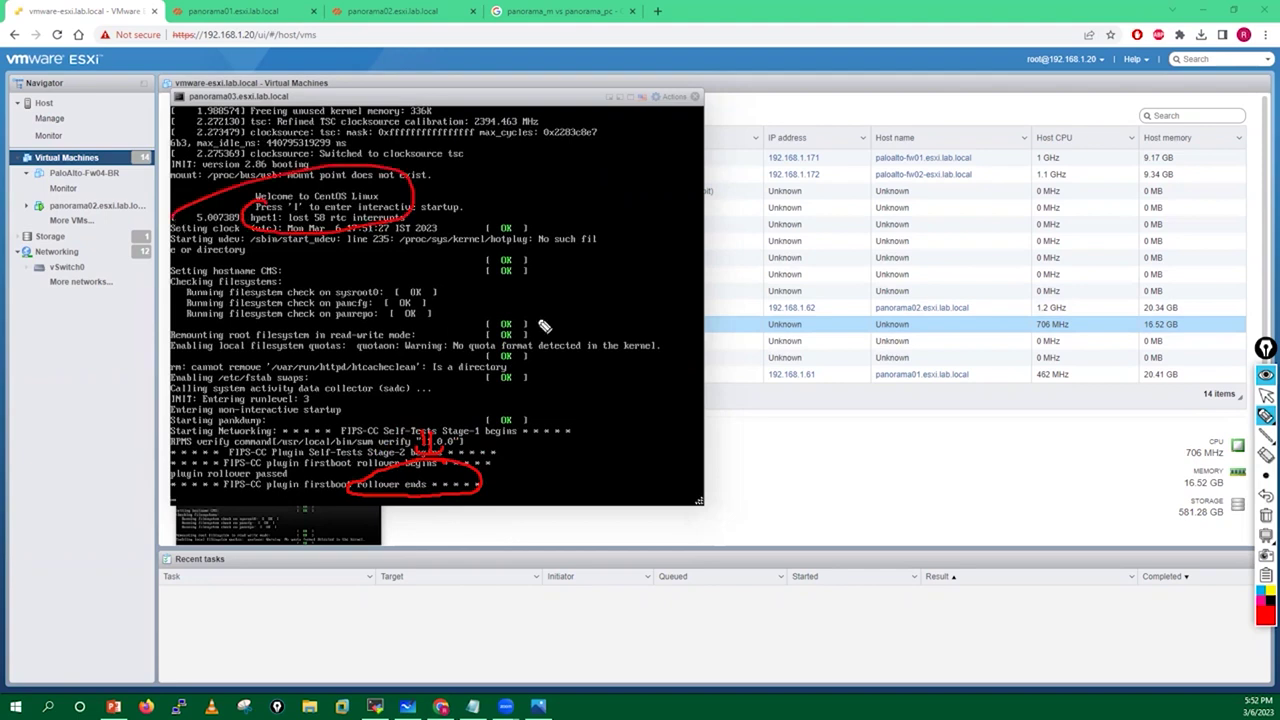
pyautogui.click(1265, 515)
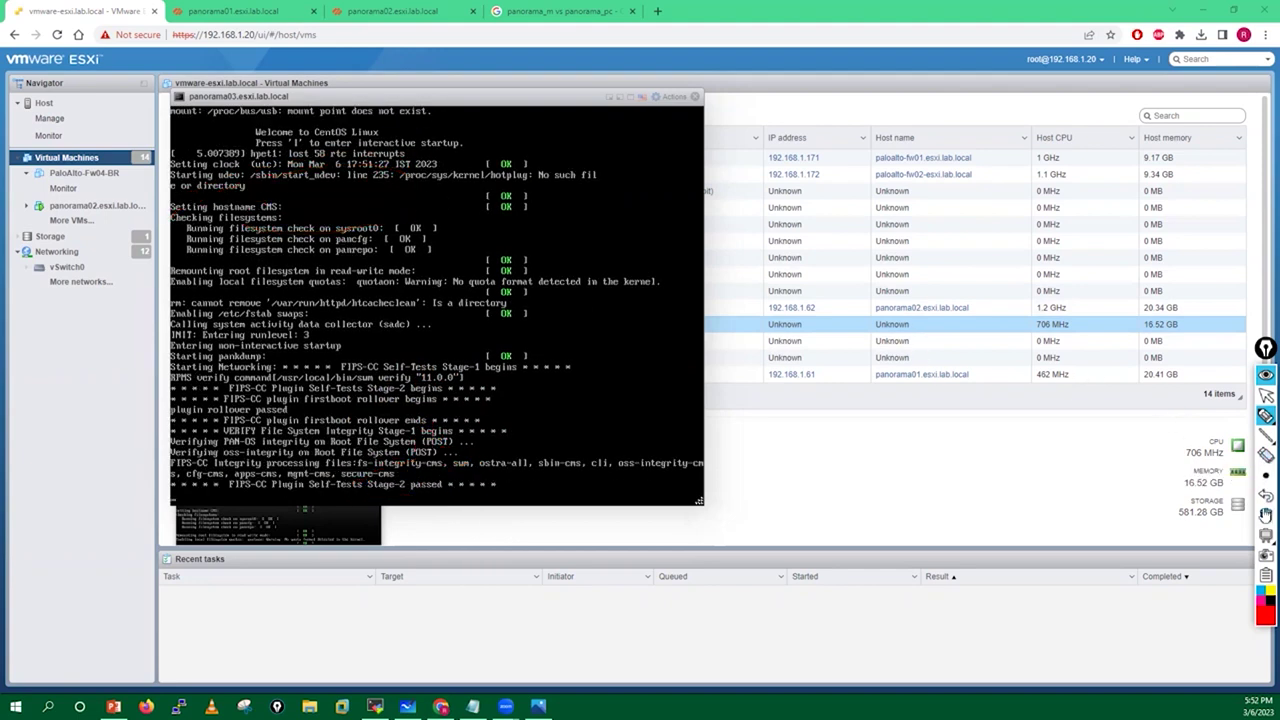
pyautogui.click(1265, 397)
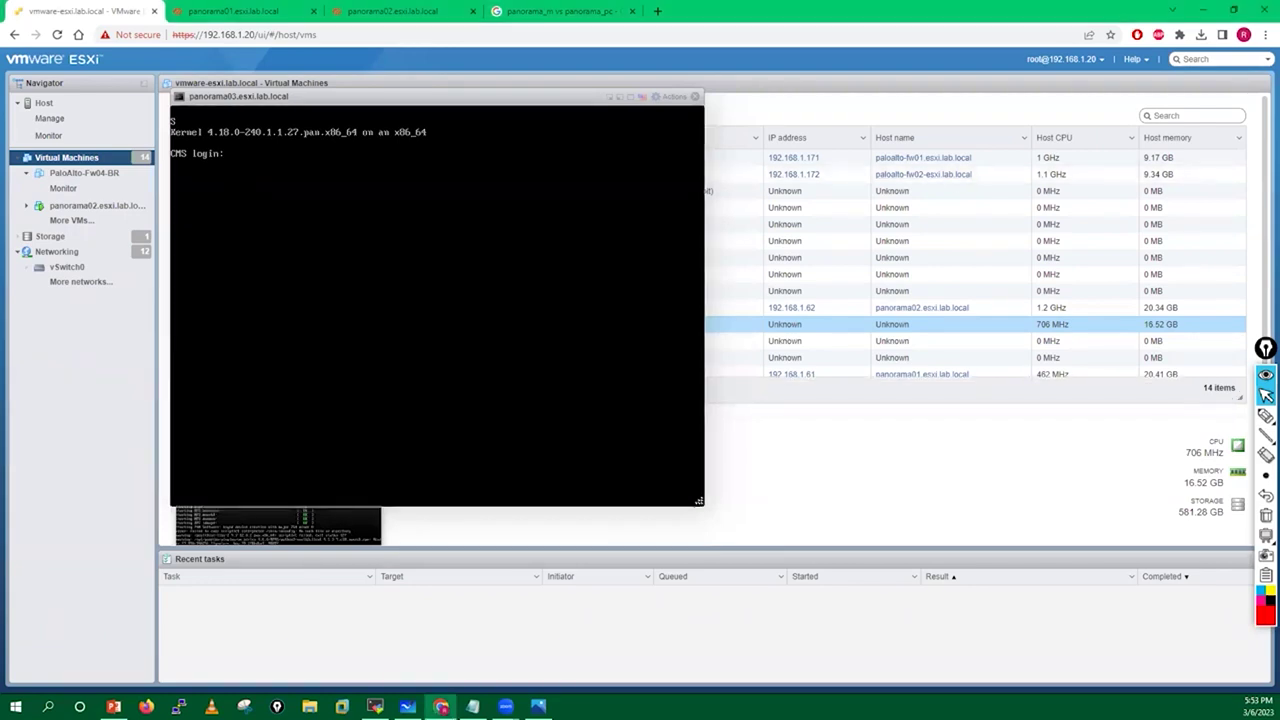
# Log in as admin on the panorama03 console, then close it and return to MobaXterm.
pyautogui.write('admin')
pyautogui.press('Return')
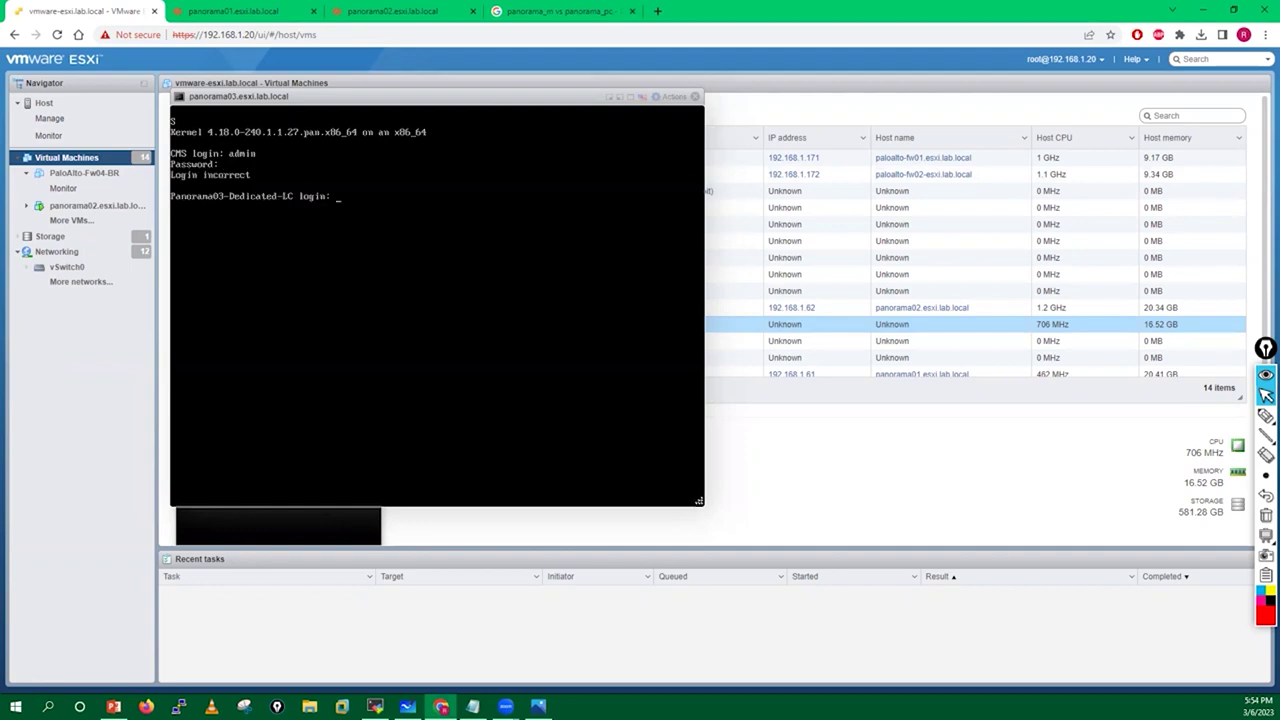
pyautogui.write('admin')
pyautogui.press('Return')
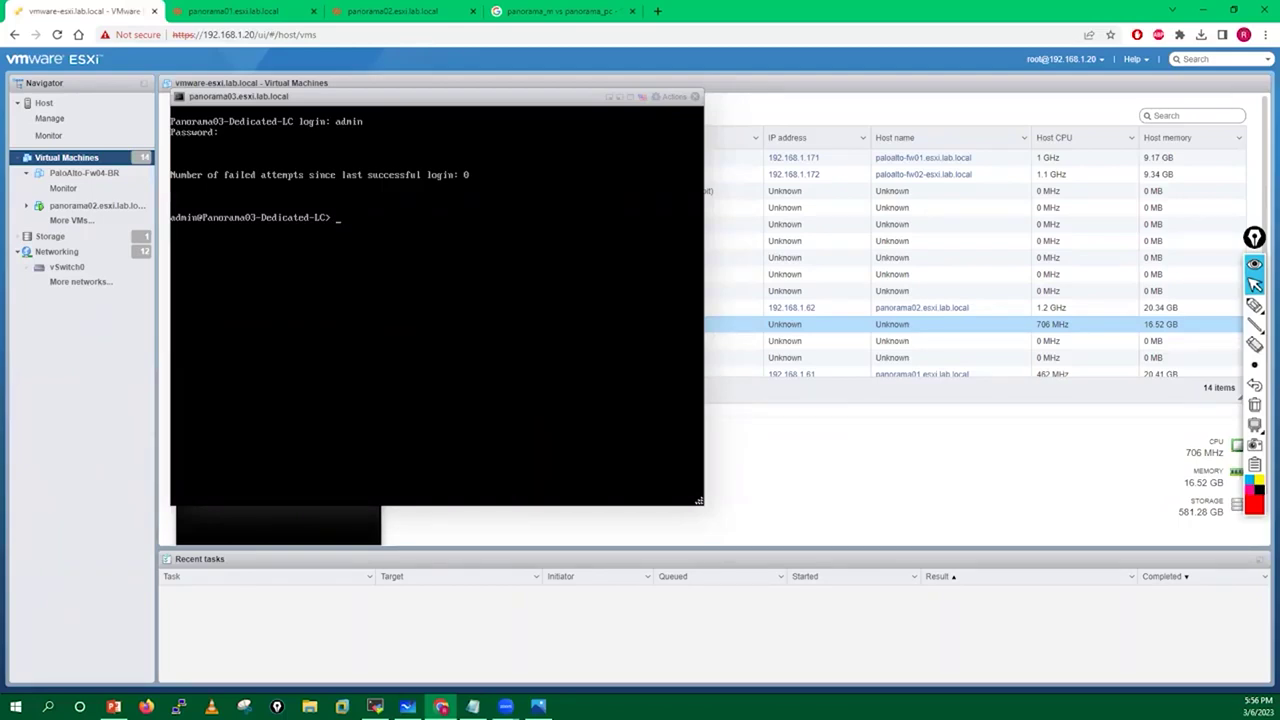
pyautogui.click(695, 96)
pyautogui.click(375, 706)
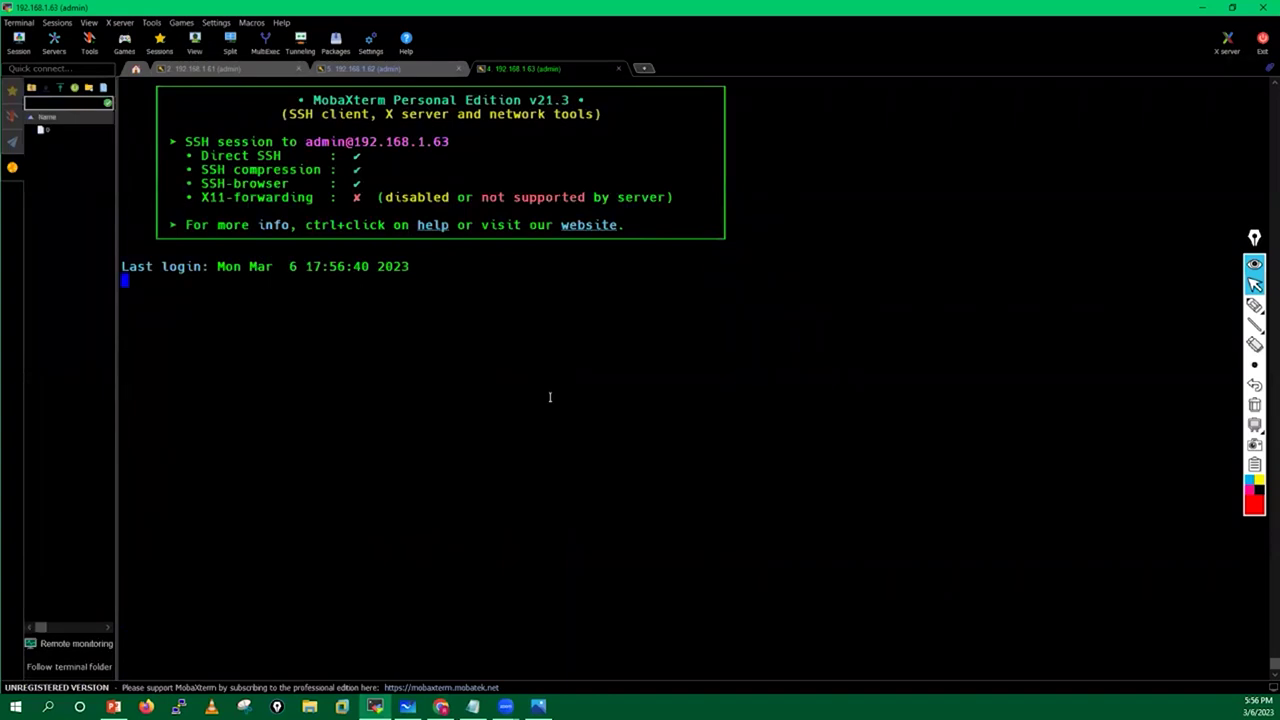
# Run 'show panorama-status' to confirm both Panorama servers are connected, Active and Passive.
pyautogui.press('Return')
pyautogui.press('Return')
pyautogui.press('Return')
pyautogui.press('Return')
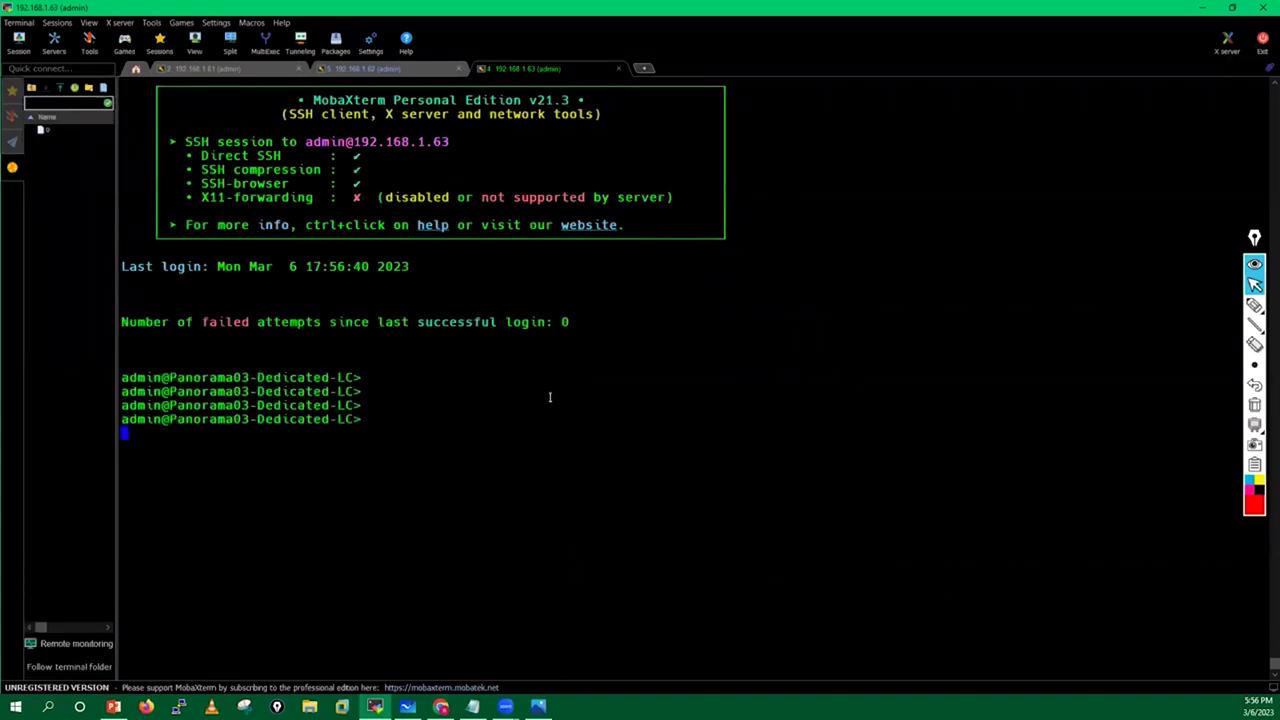
pyautogui.write('show panorama-status')
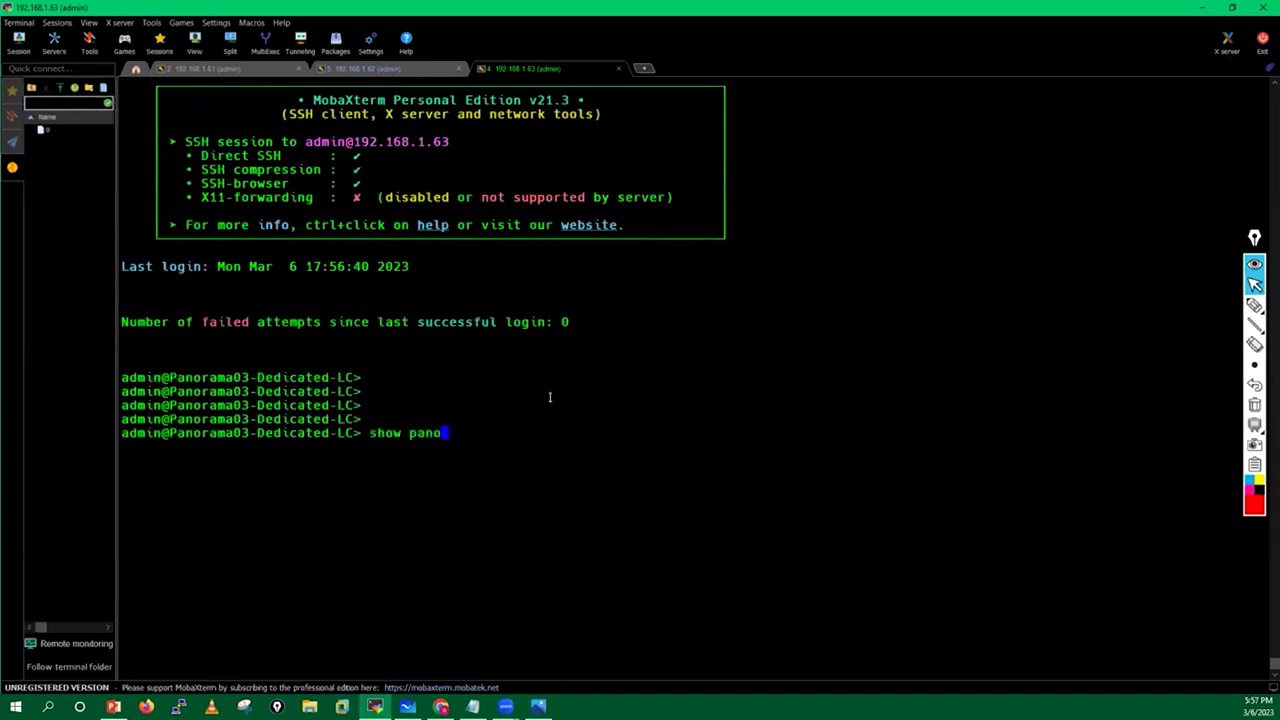
pyautogui.press('?')
pyautogui.press('Return')
pyautogui.press('Return')
pyautogui.press('Return')
pyautogui.press('Return')
pyautogui.press('Return')
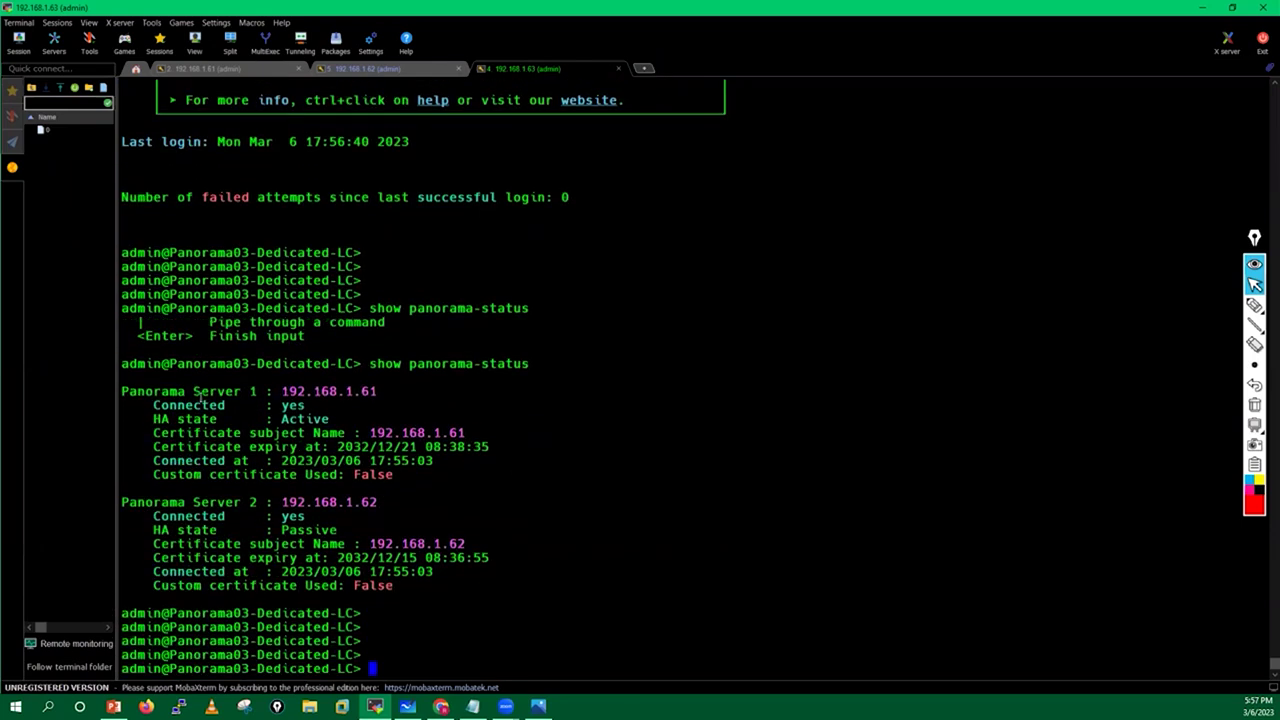
pyautogui.press('Return')
pyautogui.press('Return')
pyautogui.press('Return')
pyautogui.press('Return')
# Run 'show system info | match sw' and highlight the 11.0.0 software version line.
pyautogui.write('show ')
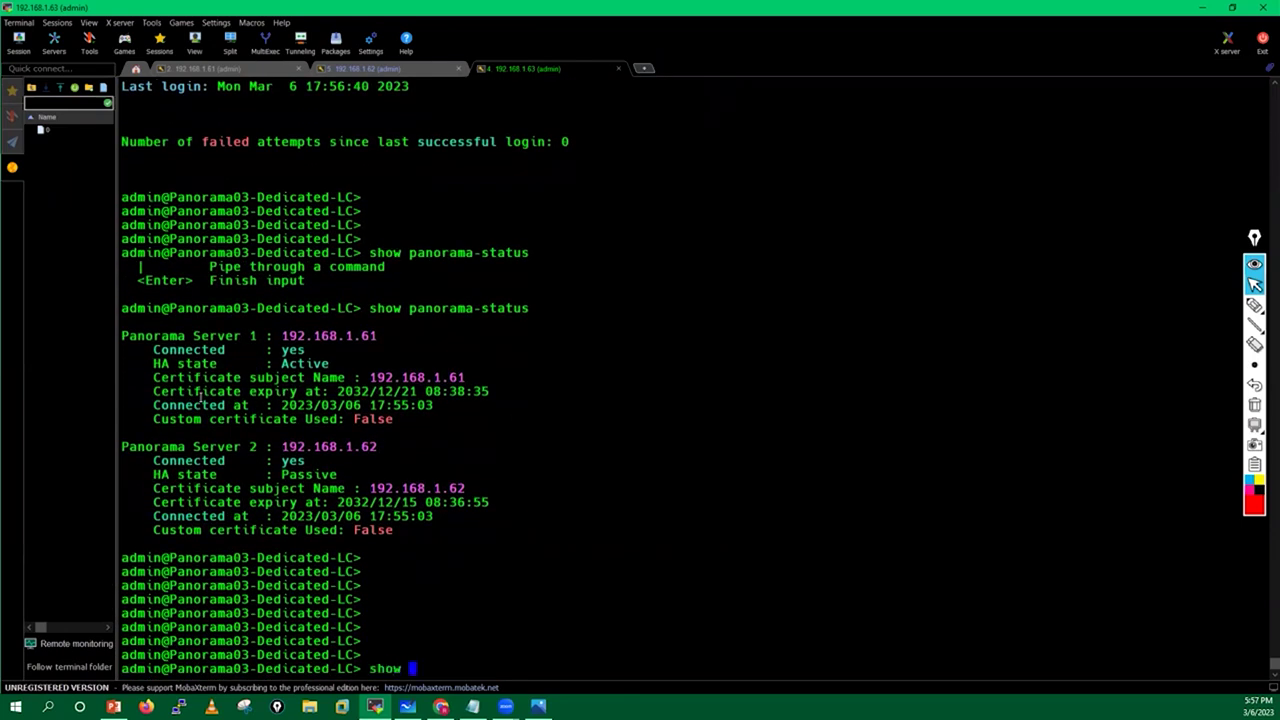
pyautogui.write('system ino')
pyautogui.press('BackSpace')
pyautogui.press('BackSpace')
pyautogui.write('nfo | s')
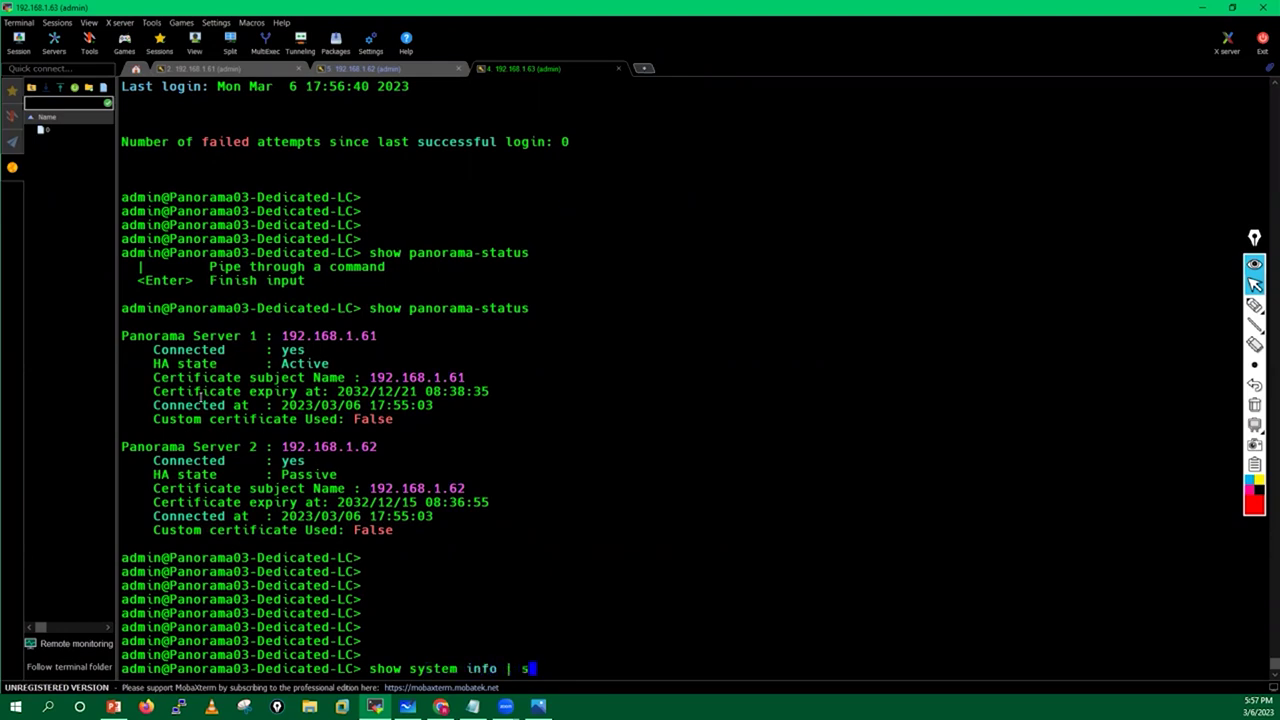
pyautogui.write('w')
pyautogui.press('Return')
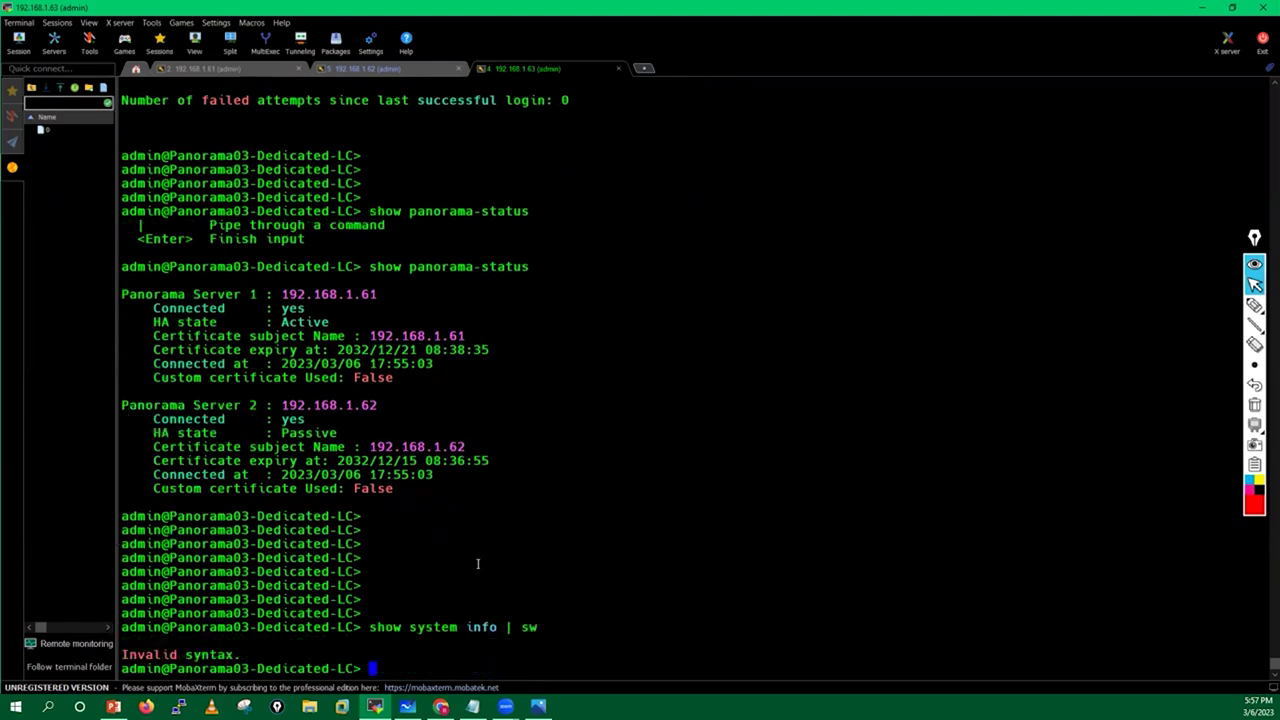
pyautogui.press('Up')
pyautogui.press('BackSpace')
pyautogui.press('BackSpace')
pyautogui.write('match ')
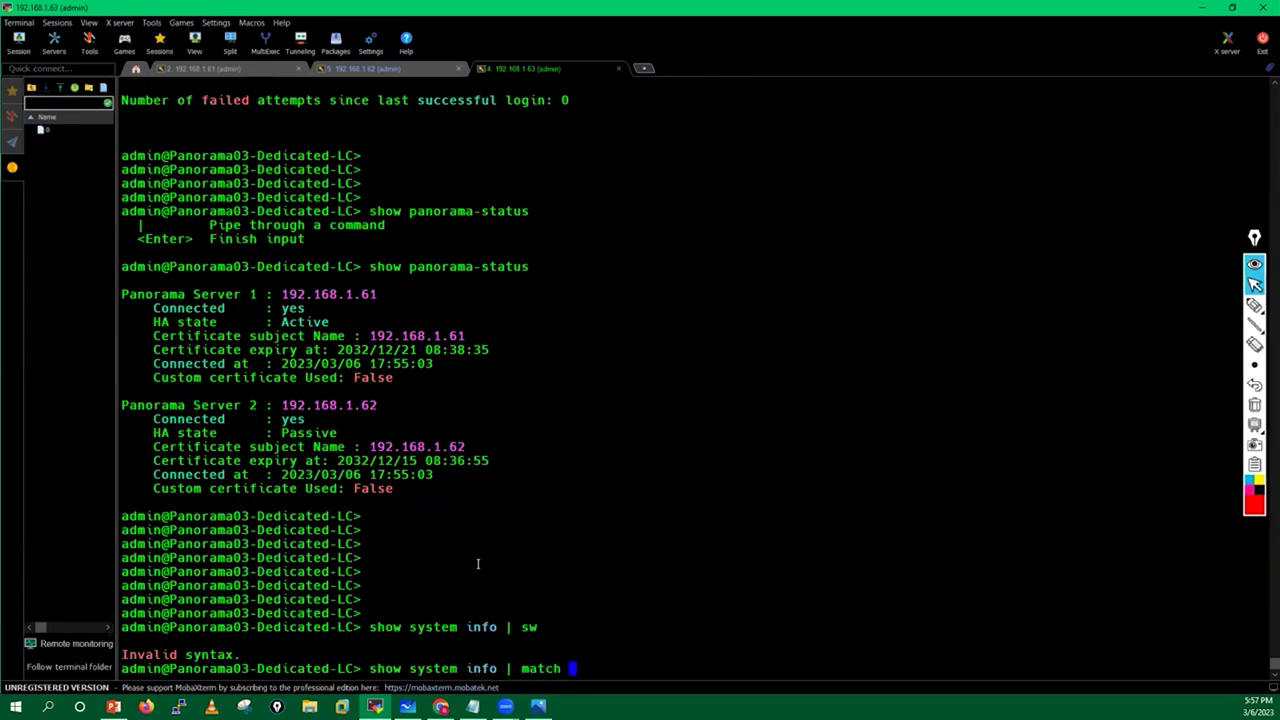
pyautogui.write('sw')
pyautogui.press('Return')
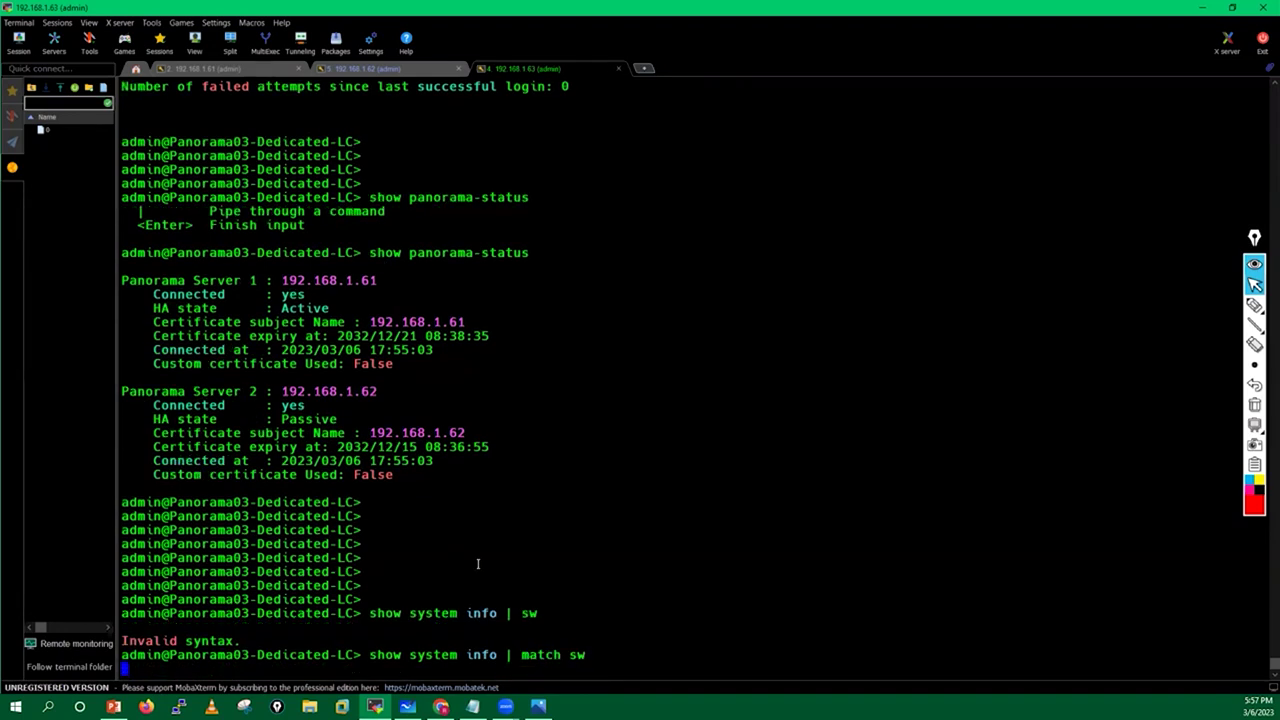
pyautogui.moveTo(122, 655); pyautogui.dragTo(250, 655)
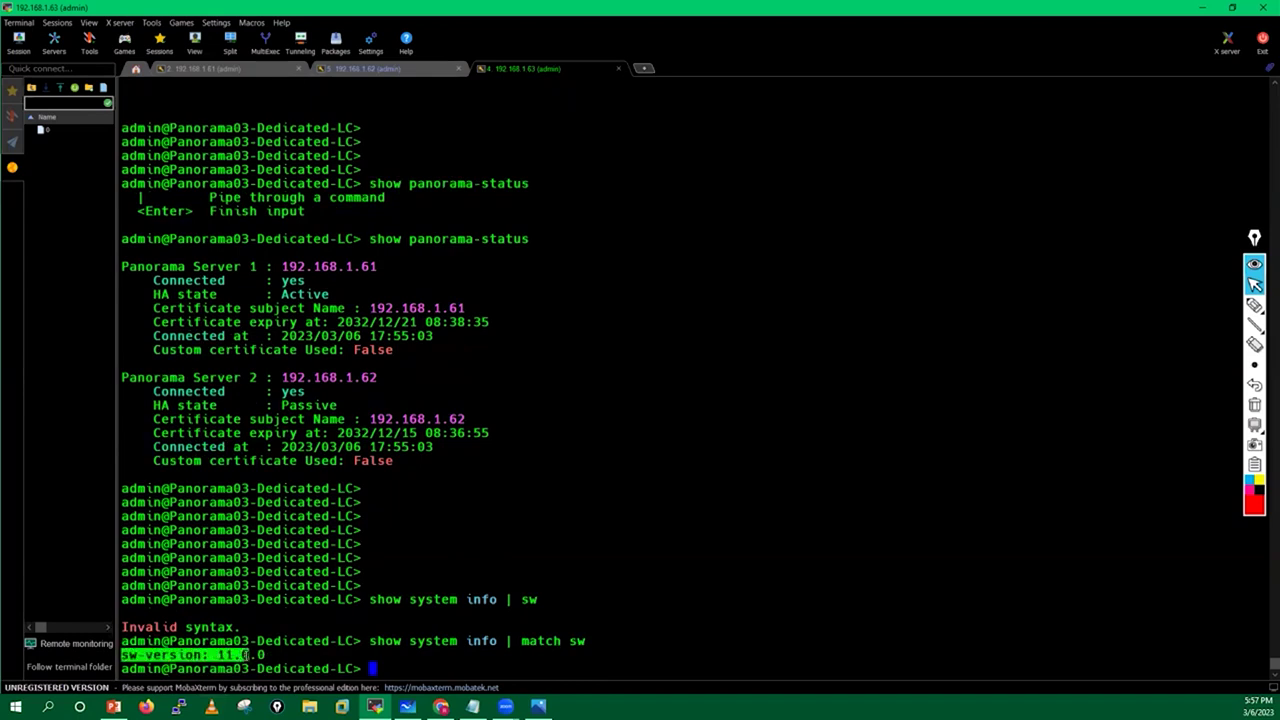
pyautogui.click(462, 536)
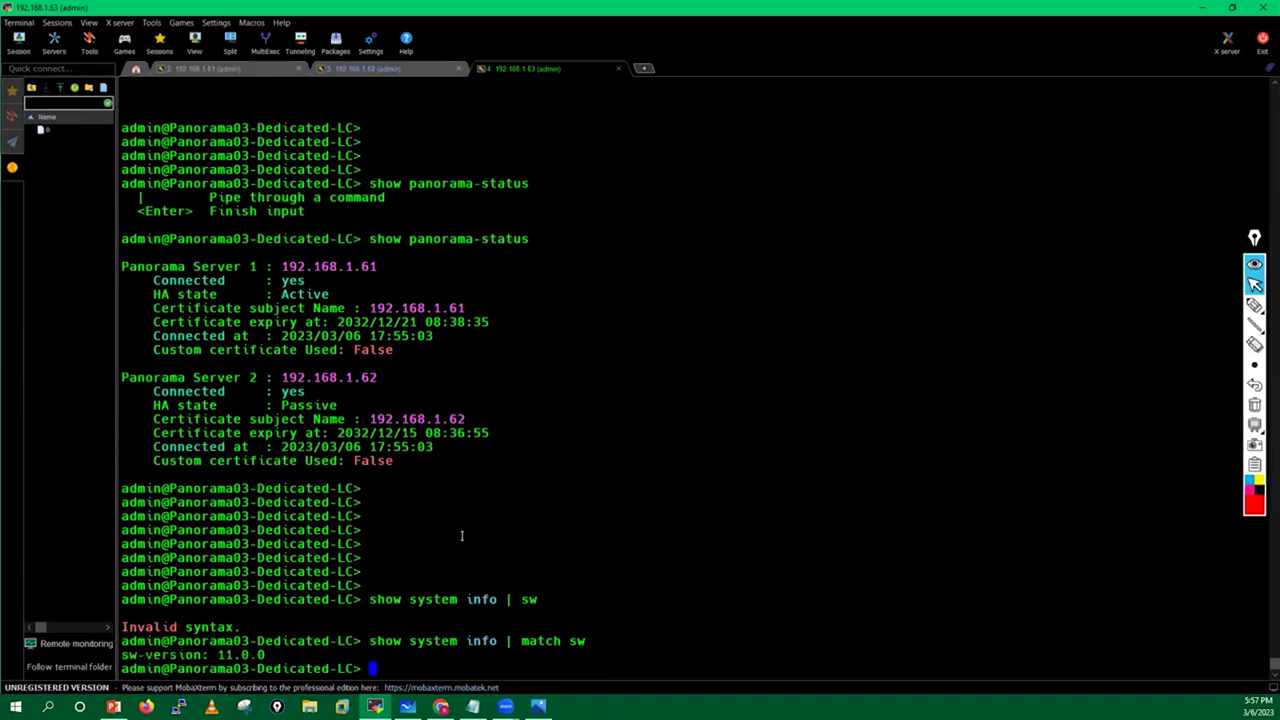
pyautogui.press('Return')
pyautogui.press('Return')
pyautogui.press('Return')
pyautogui.press('Return')
pyautogui.press('Return')
pyautogui.press('Return')
pyautogui.press('Return')
pyautogui.press('Return')
pyautogui.press('Return')
pyautogui.press('Return')
pyautogui.press('Return')
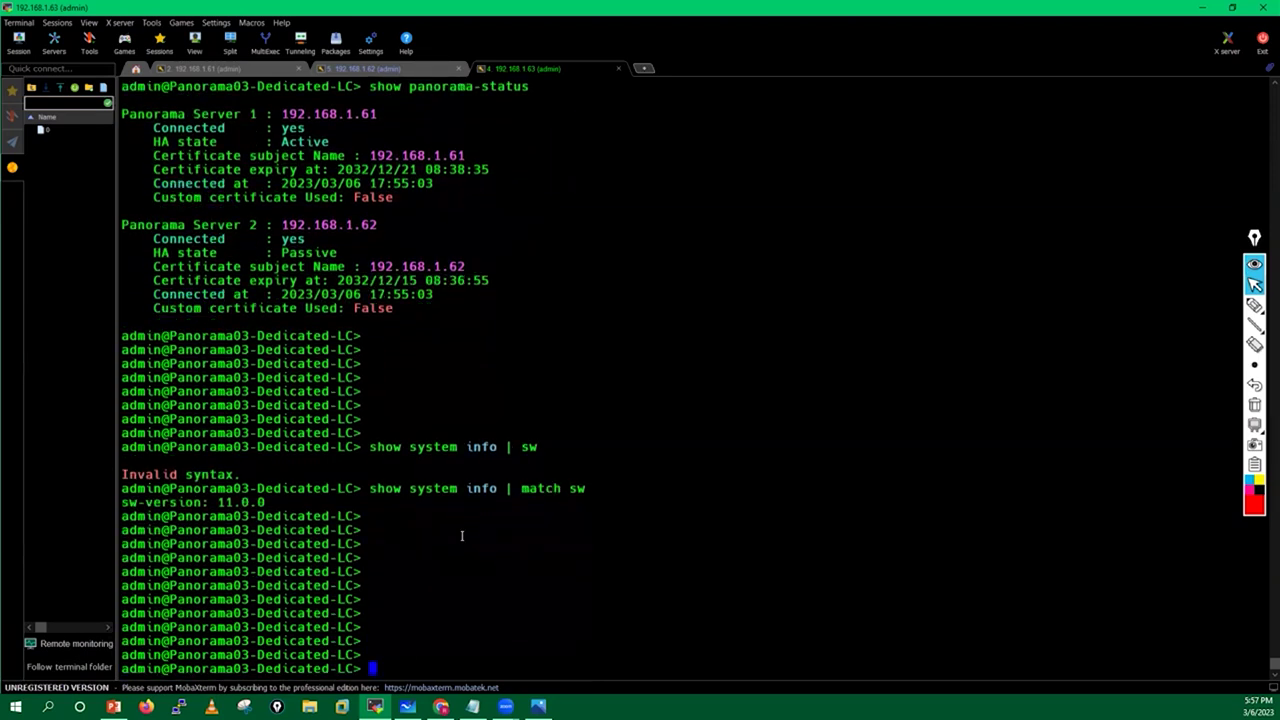
# Run 'show devices all' on the log collector.
pyautogui.write('show device')
pyautogui.press('?')
pyautogui.write('s')
pyautogui.press('?')
pyautogui.write('all')
pyautogui.press('Return')
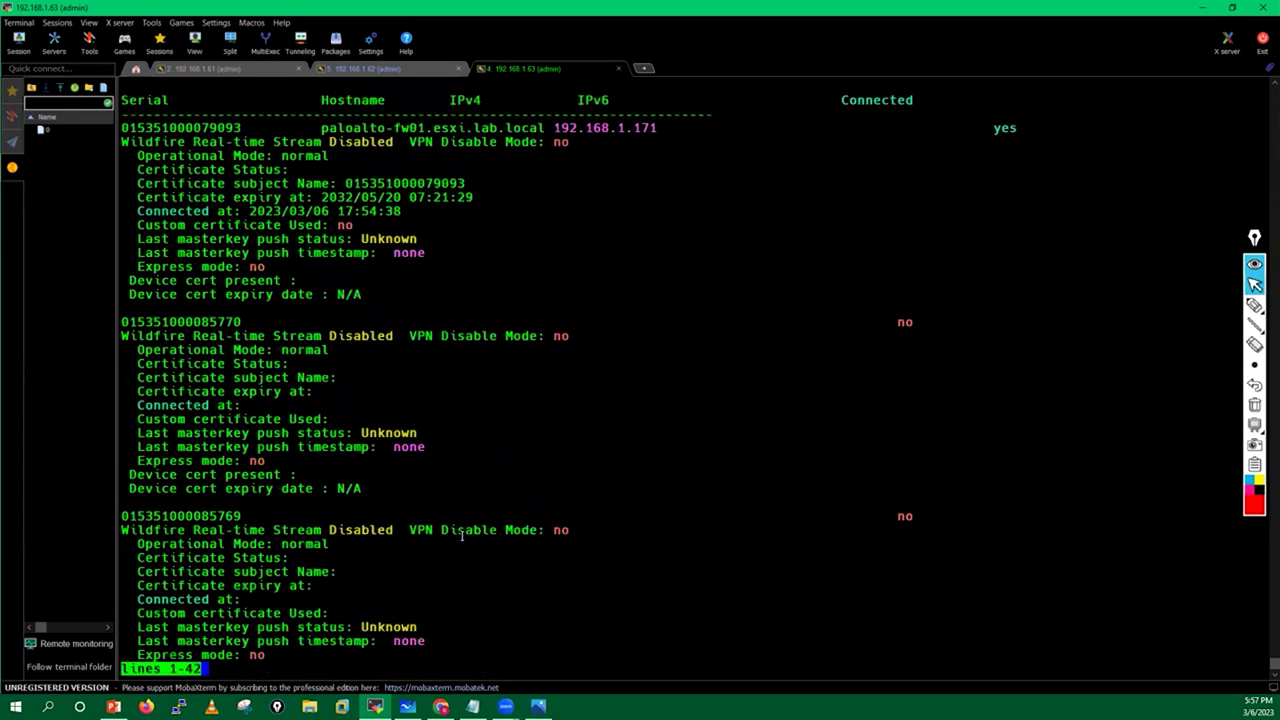
# Highlight both firewalls' connection lines, page through the device list, and minimize MobaXterm.
pyautogui.tripleClick(140, 210)
pyautogui.tripleClick(140, 405)
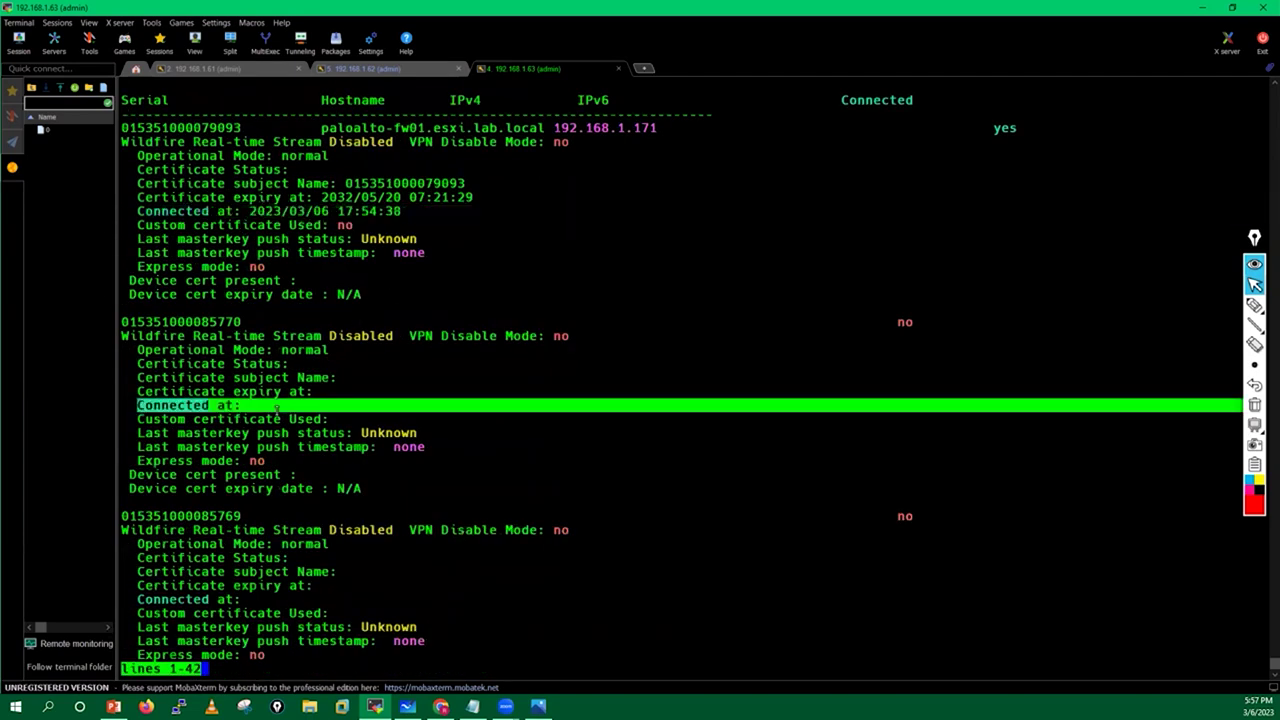
pyautogui.press('space')
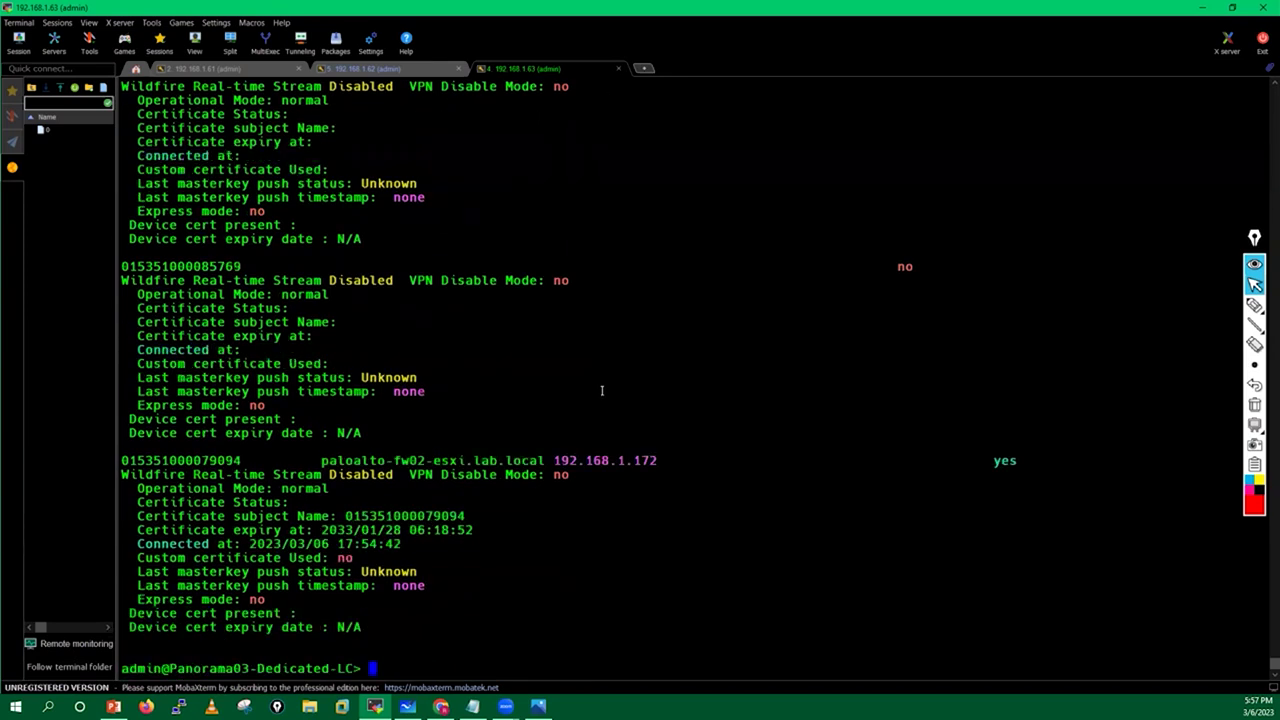
pyautogui.press('Return')
pyautogui.press('Return')
pyautogui.press('Return')
pyautogui.press('Return')
pyautogui.press('Return')
pyautogui.press('Return')
pyautogui.press('Return')
pyautogui.press('Return')
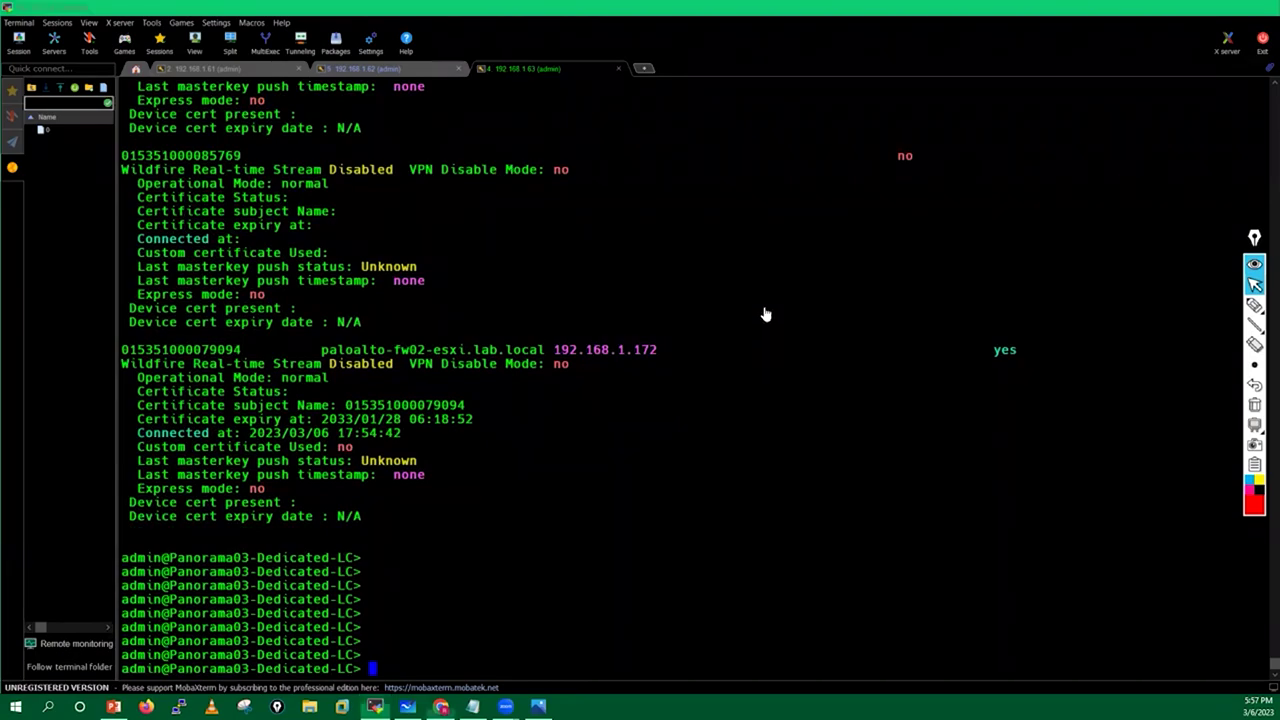
pyautogui.press('super+Down')
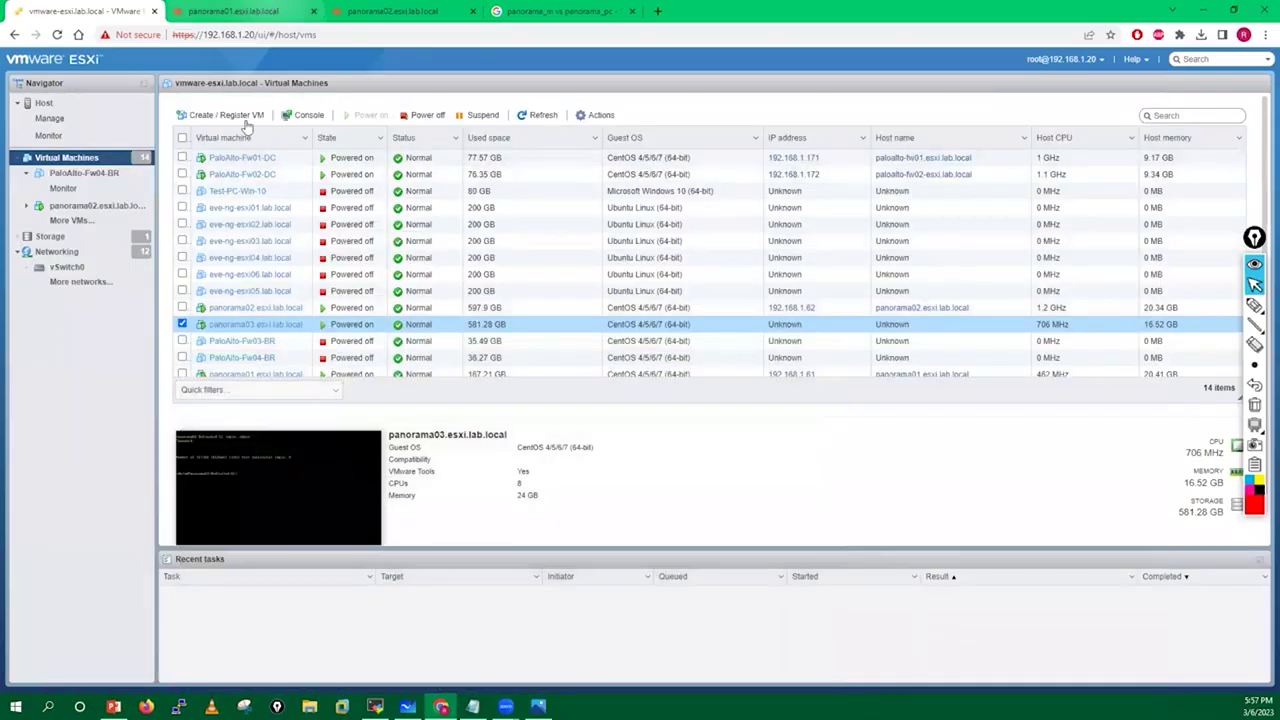
# Switch to the panorama01 Panorama software browser tab.
pyautogui.click(268, 10)
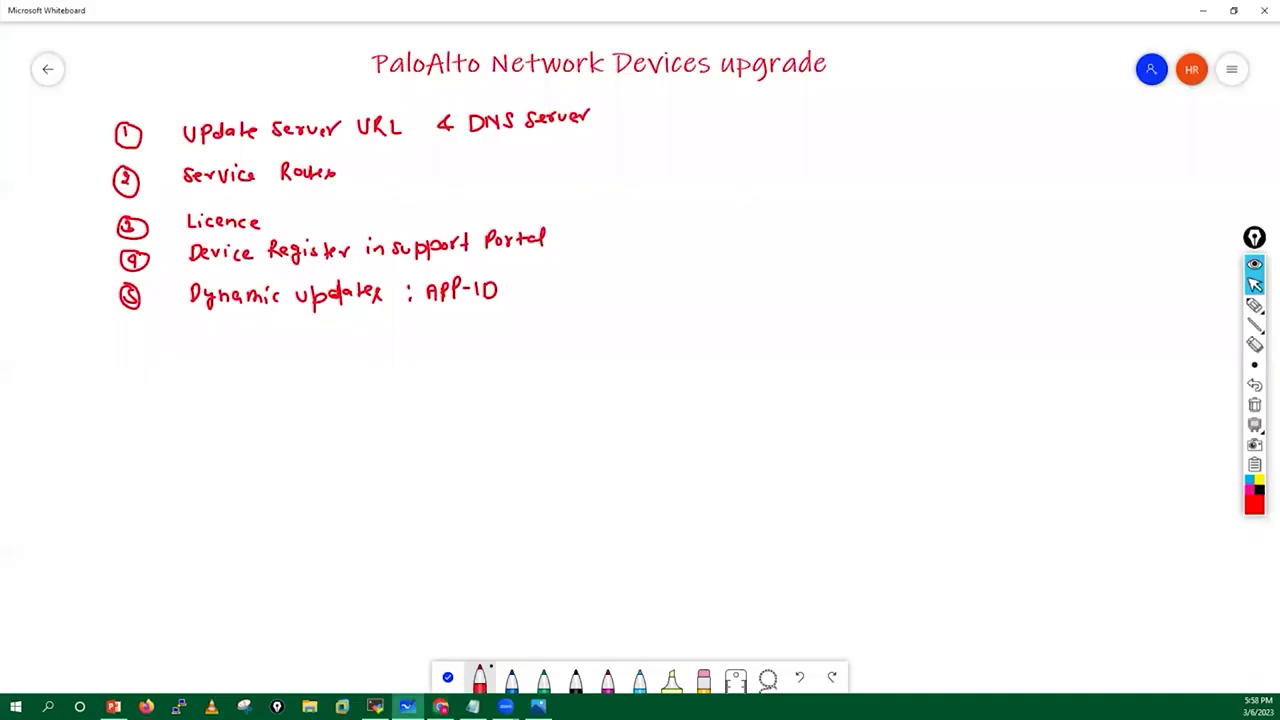
# Return to the Panorama03 collector session in MobaXterm and start typing 'debug swm'.
pyautogui.hotkey('alt', 'Tab')
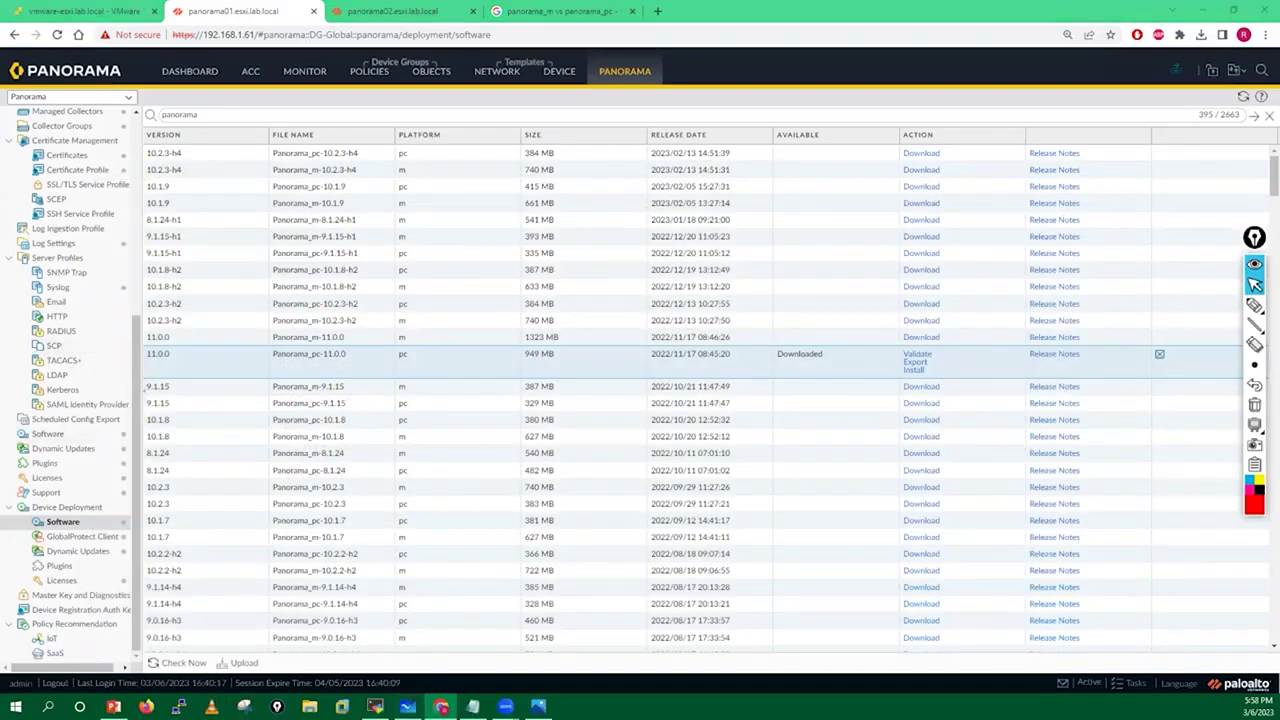
pyautogui.hotkey('alt', 'Tab')
pyautogui.press('Return')
pyautogui.press('Return')
pyautogui.press('Return')
pyautogui.press('Return')
pyautogui.press('Return')
pyautogui.write('debug swm')
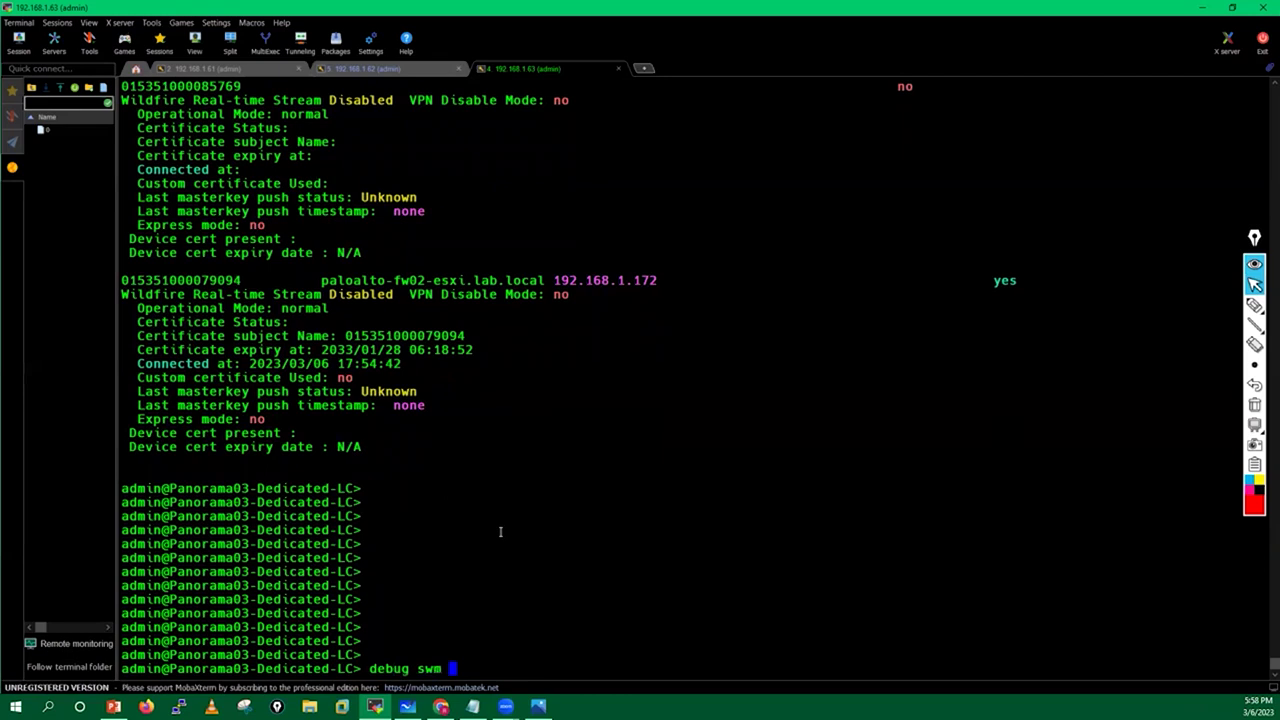
# Run 'debug swm status' and highlight sysroot0 on 11.0.0 and sysroot1 revertable to 10.2.3.
pyautogui.press('?')
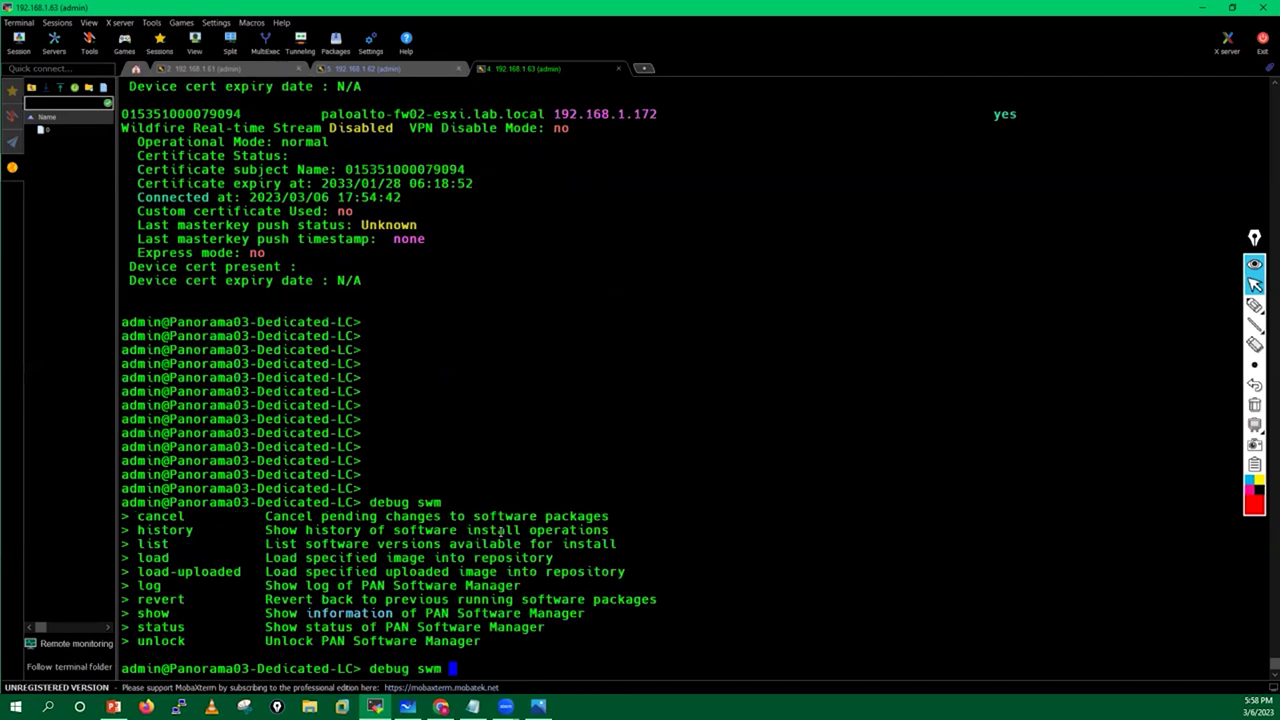
pyautogui.write('status')
pyautogui.press('Return')
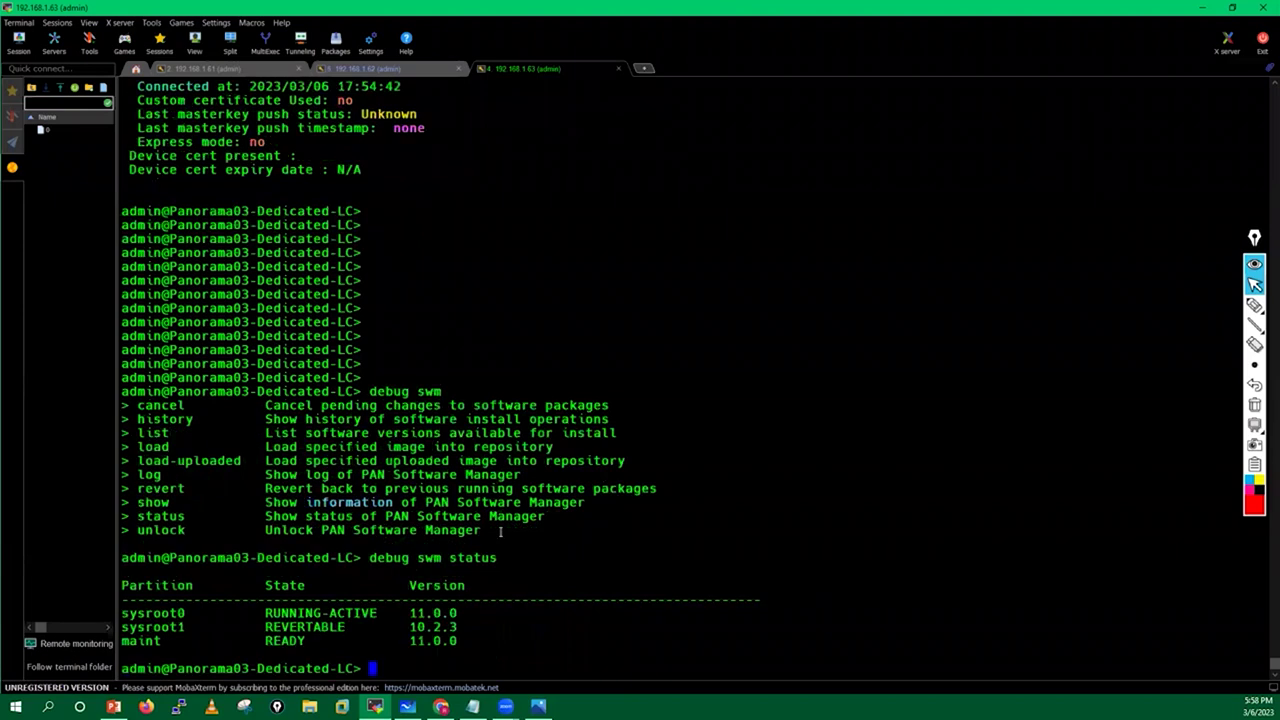
pyautogui.press('Return')
pyautogui.press('Return')
pyautogui.press('Return')
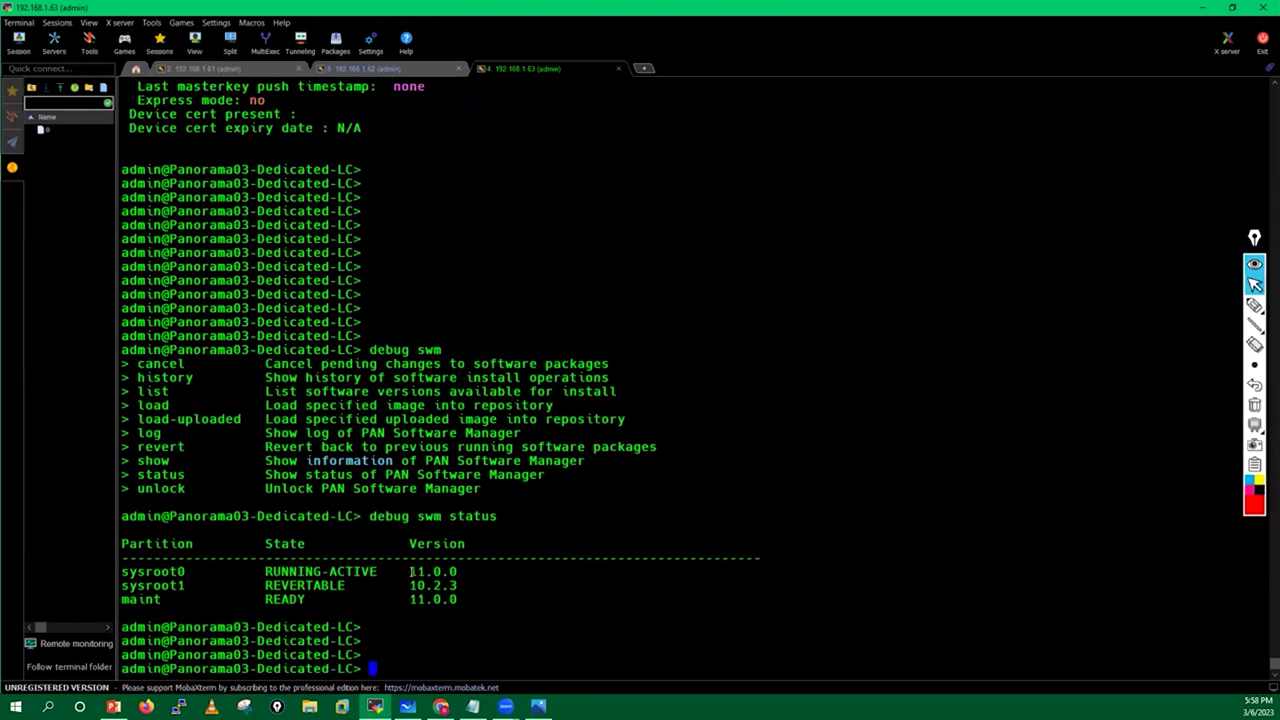
pyautogui.moveTo(122, 571); pyautogui.dragTo(190, 571)
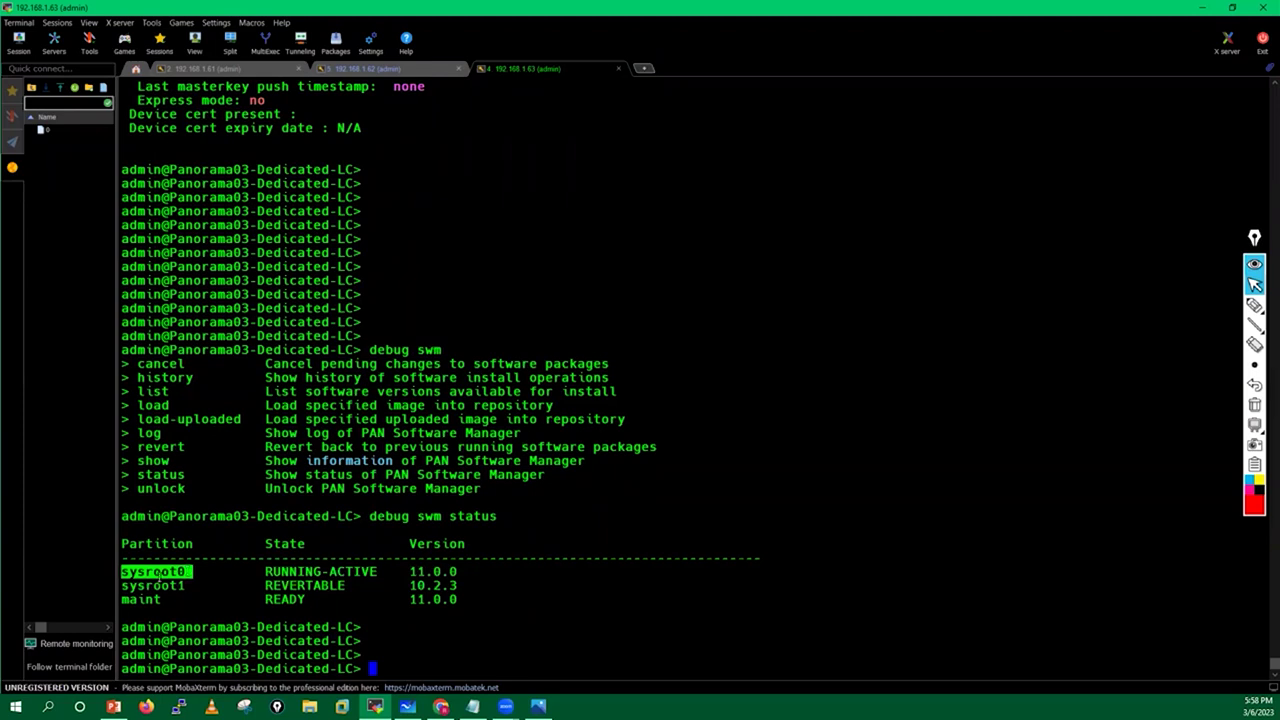
pyautogui.moveTo(122, 585); pyautogui.dragTo(456, 586)
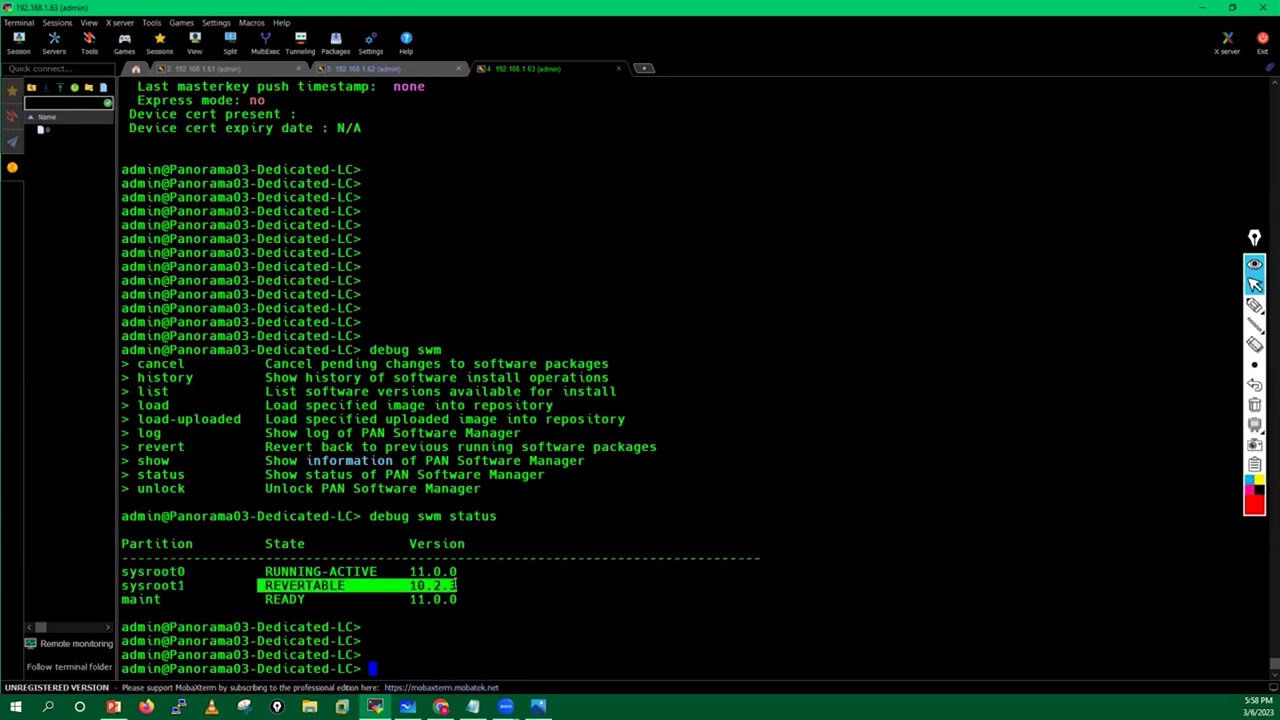
pyautogui.press('Return')
pyautogui.press('Return')
pyautogui.press('Return')
pyautogui.press('Return')
pyautogui.press('Return')
pyautogui.press('Return')
pyautogui.press('Return')
pyautogui.press('Return')
pyautogui.press('Return')
pyautogui.press('Return')
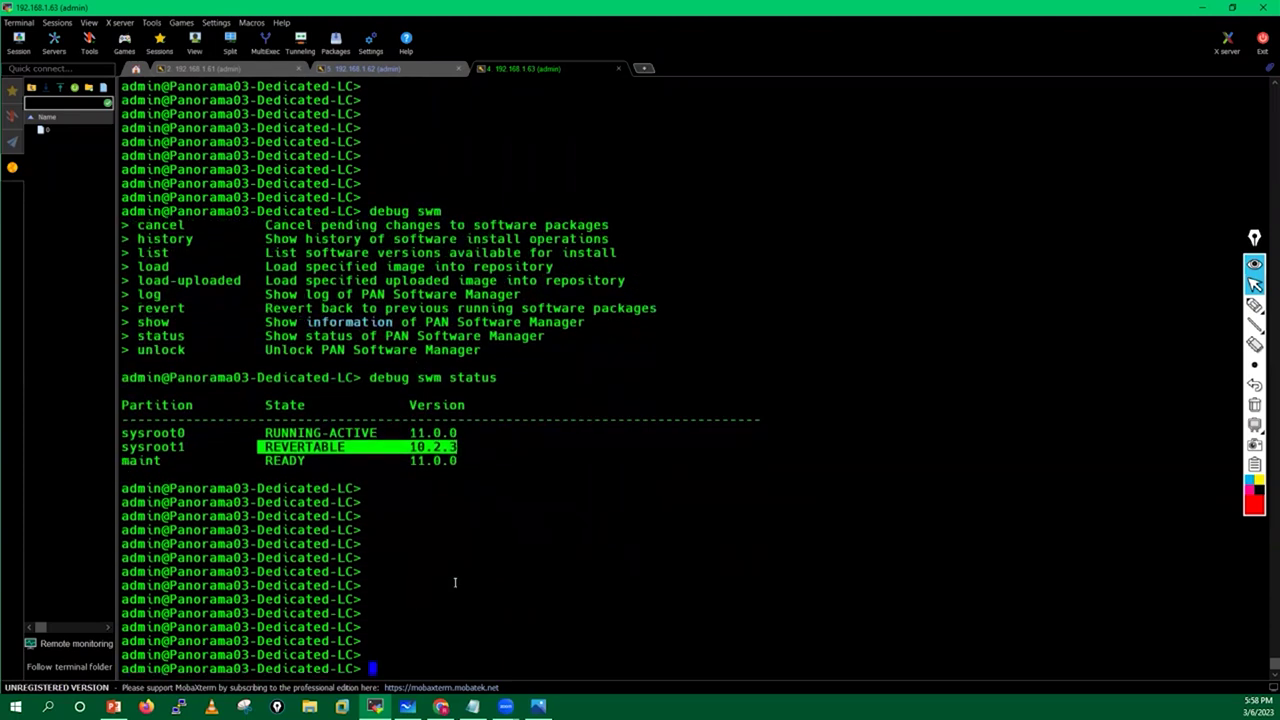
# Run 'debug swm log', page through to its end, and quit the viewer.
pyautogui.press('Up')
pyautogui.press('BackSpace')
pyautogui.press('BackSpace')
pyautogui.press('BackSpace')
pyautogui.press('BackSpace')
pyautogui.press('BackSpace')
pyautogui.press('BackSpace')
pyautogui.press('?')
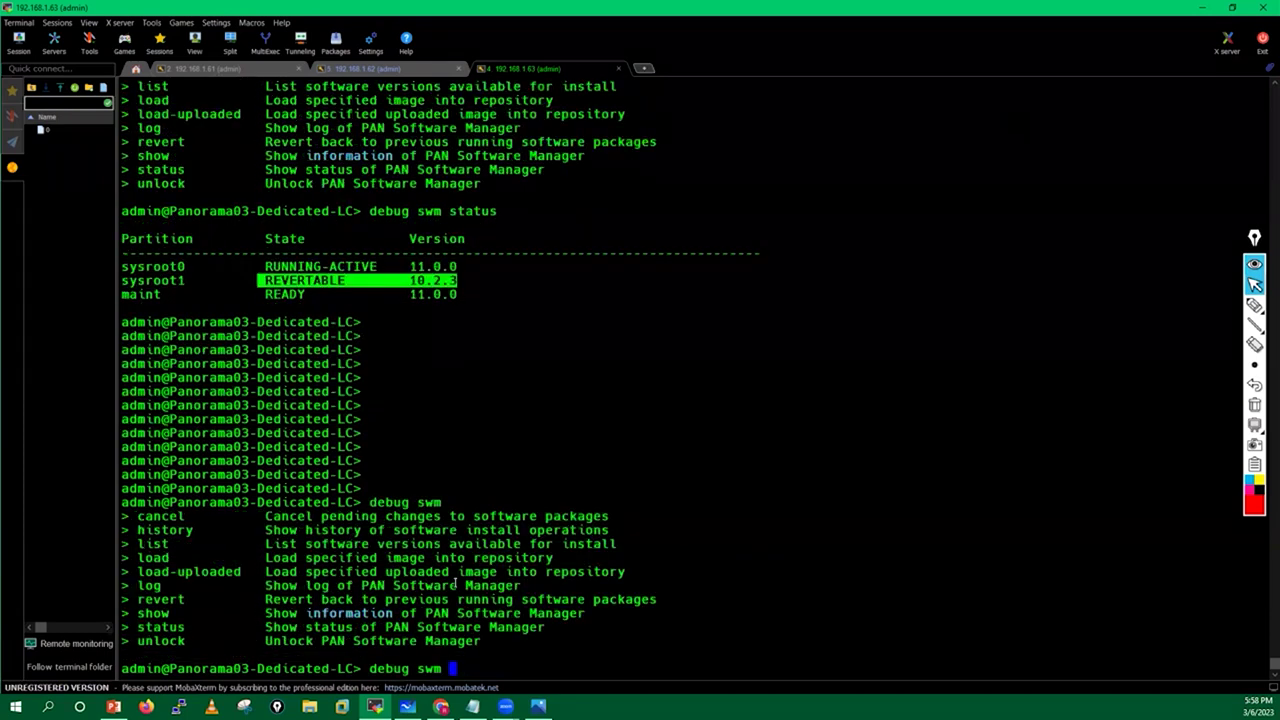
pyautogui.write('log')
pyautogui.press('Return')
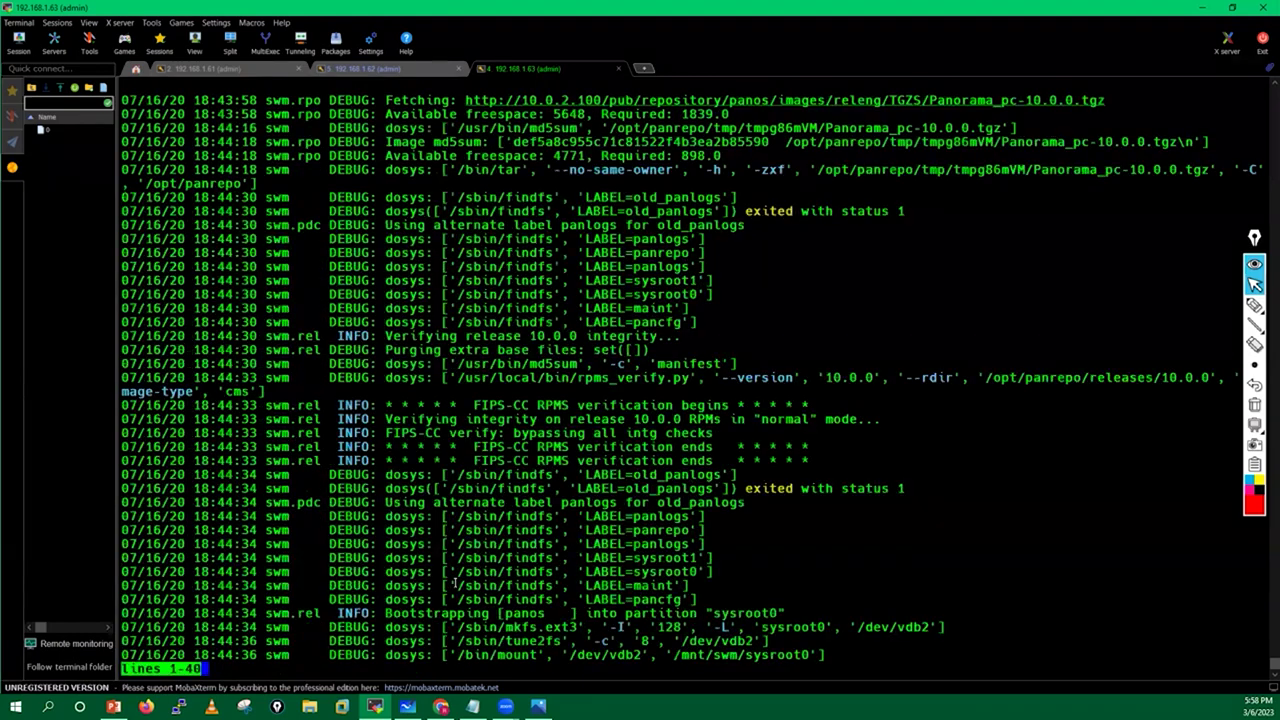
pyautogui.press('space')
pyautogui.press('space')
pyautogui.press('space')
pyautogui.press('space')
pyautogui.press('space')
pyautogui.press('space')
pyautogui.press('space')
pyautogui.press('space')
pyautogui.press('space')
pyautogui.press('space')
pyautogui.press('space')
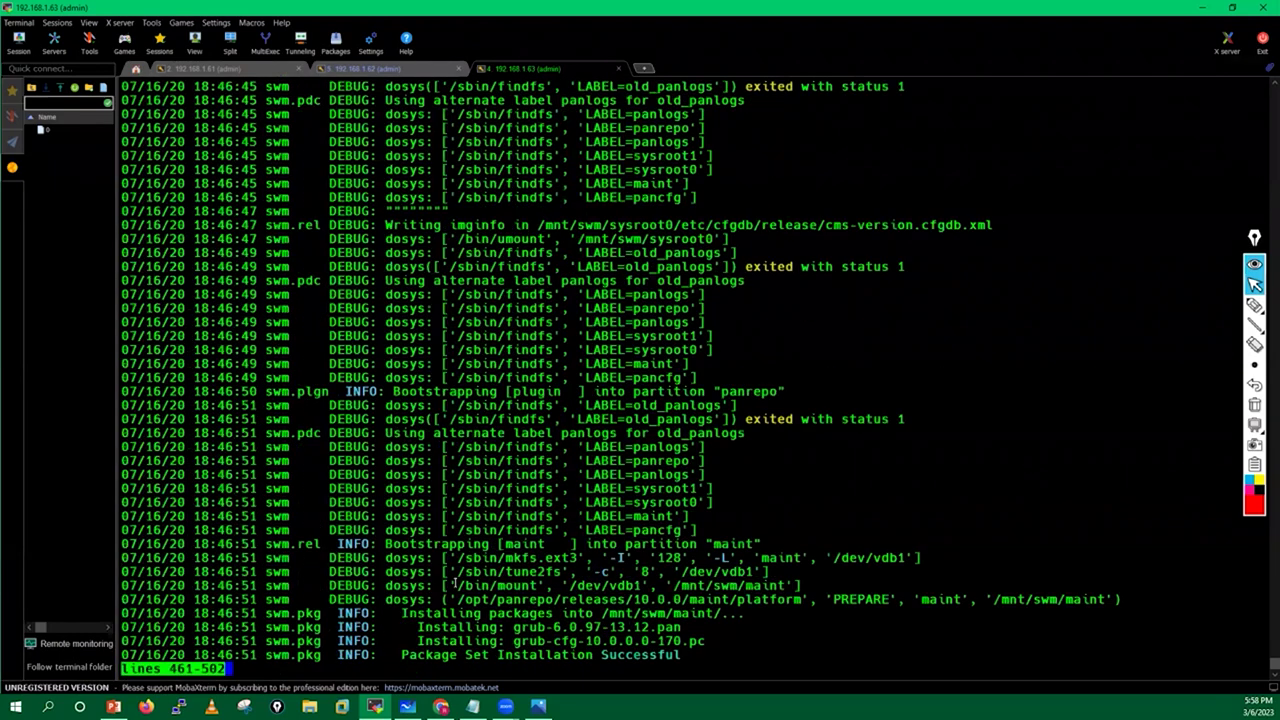
pyautogui.press('space')
pyautogui.press('space')
pyautogui.press('space')
pyautogui.press('space')
pyautogui.press('space')
pyautogui.press('space')
pyautogui.press('space')
pyautogui.press('space')
pyautogui.press('space')
pyautogui.press('space')
pyautogui.press('space')
pyautogui.press('space')
pyautogui.press('space')
pyautogui.press('space')
pyautogui.press('space')
pyautogui.press('space')
pyautogui.press('space')
pyautogui.press('space')
pyautogui.press('space')
pyautogui.press('space')
pyautogui.press('space')
pyautogui.press('space')
pyautogui.press('space')
pyautogui.press('space')
pyautogui.press('space')
pyautogui.press('space')
pyautogui.press('space')
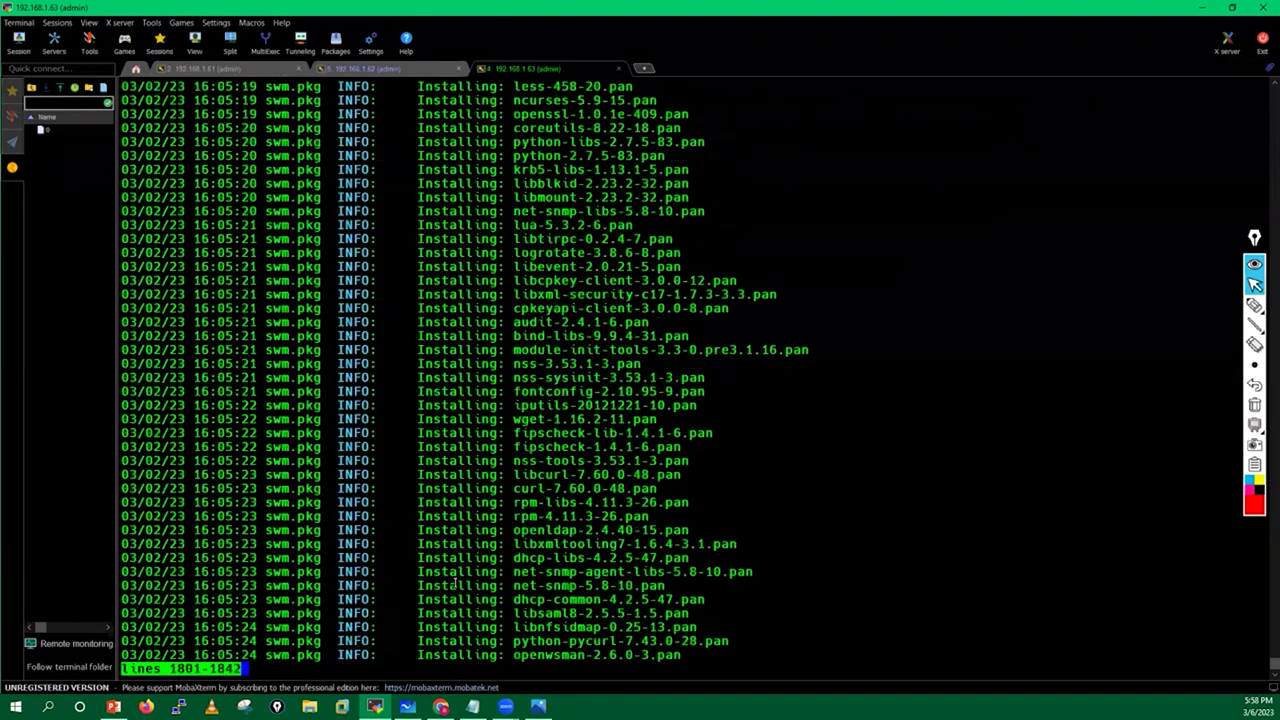
pyautogui.press('space')
pyautogui.press('space')
pyautogui.press('space')
pyautogui.press('space')
pyautogui.press('space')
pyautogui.press('space')
pyautogui.press('space')
pyautogui.press('space')
pyautogui.press('space')
pyautogui.press('space')
pyautogui.press('space')
pyautogui.press('space')
pyautogui.press('space')
pyautogui.press('space')
pyautogui.press('space')
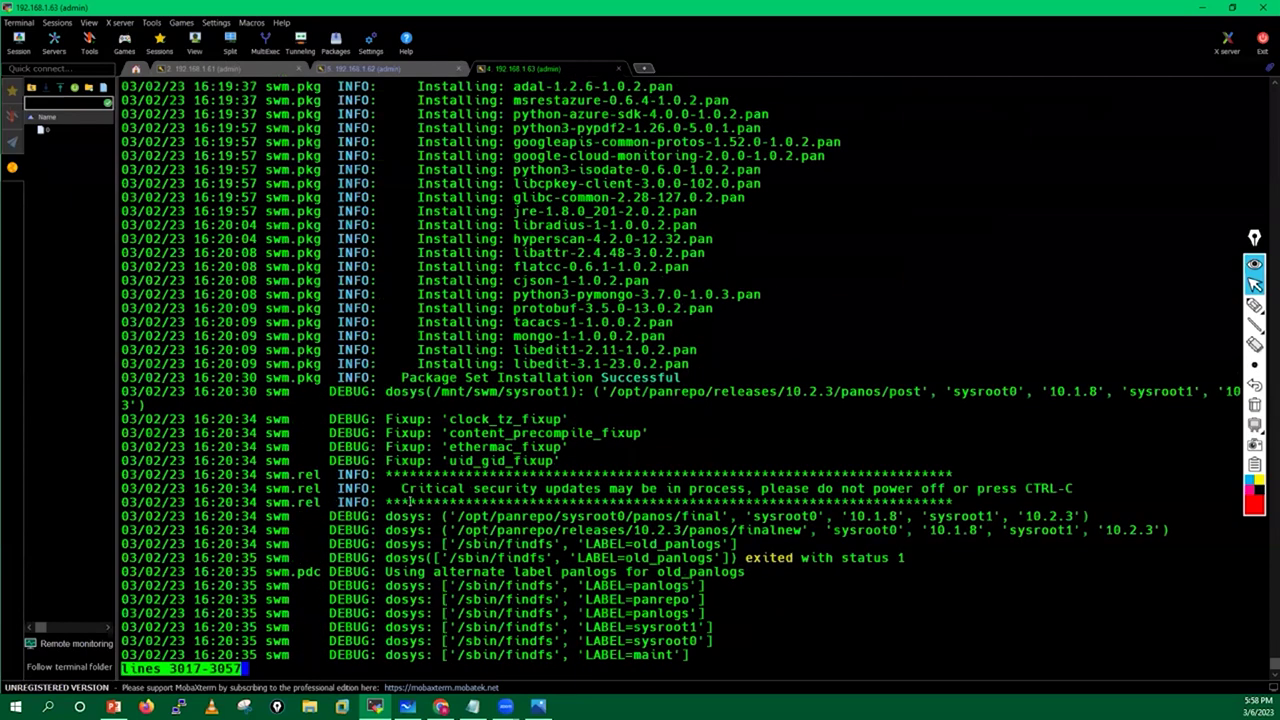
pyautogui.press('space')
pyautogui.press('space')
pyautogui.press('space')
pyautogui.press('space')
pyautogui.press('space')
pyautogui.press('space')
pyautogui.press('space')
pyautogui.press('space')
pyautogui.press('space')
pyautogui.press('space')
pyautogui.press('space')
pyautogui.press('space')
pyautogui.press('space')
pyautogui.press('space')
pyautogui.press('space')
pyautogui.hotkey('shift', 'g')
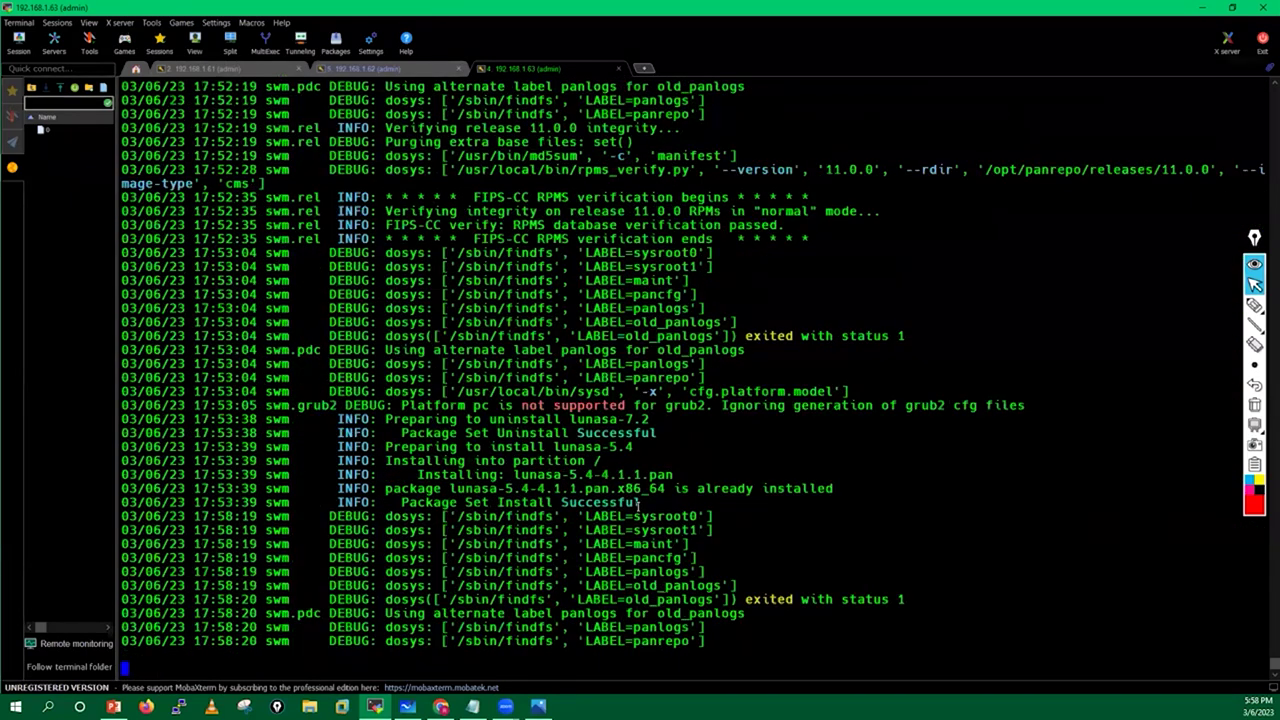
pyautogui.press('q')
# Highlight the Package Set Install Successful and Uninstall Successful log messages.
pyautogui.moveTo(330, 502); pyautogui.dragTo(638, 502)
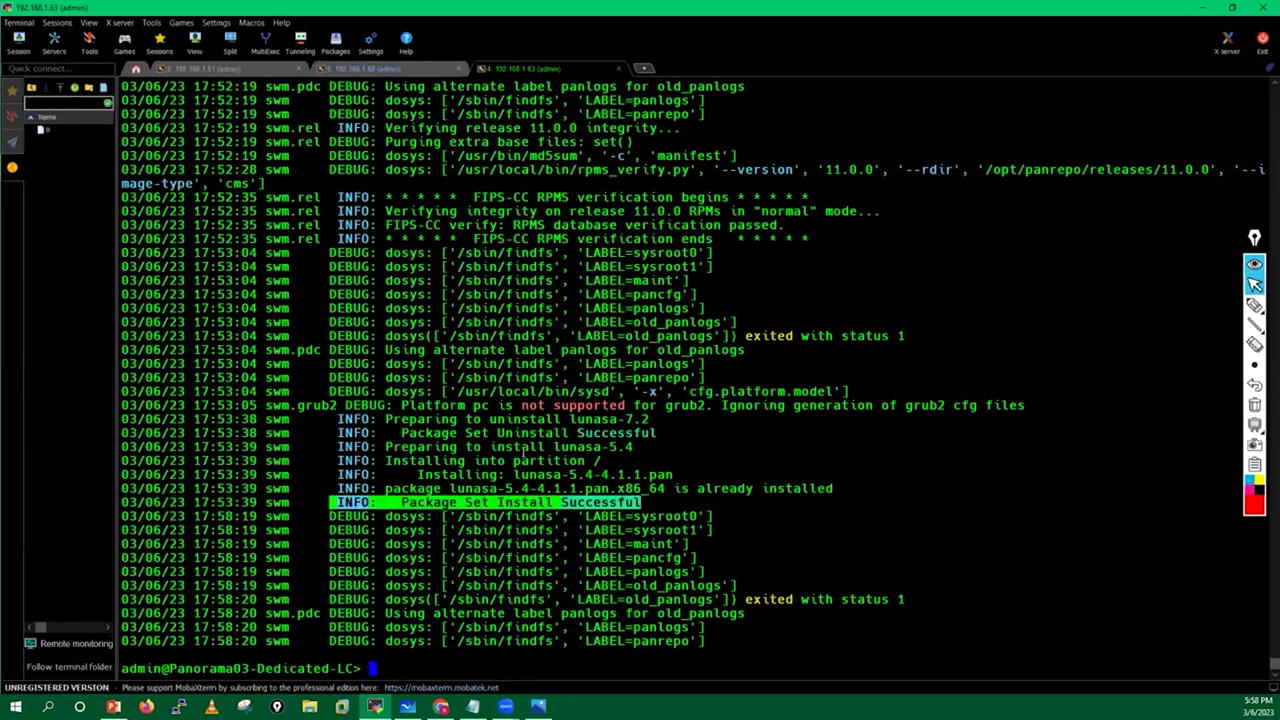
pyautogui.moveTo(399, 430); pyautogui.dragTo(688, 432)
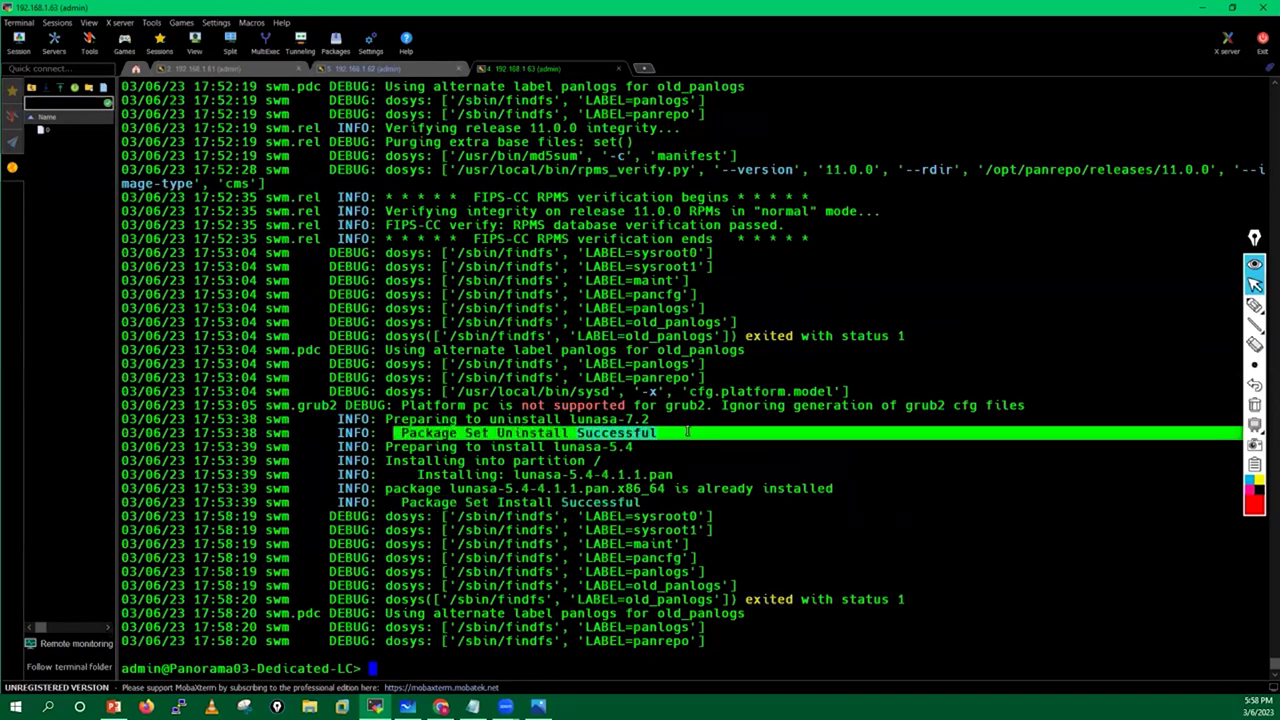
pyautogui.click(553, 490)
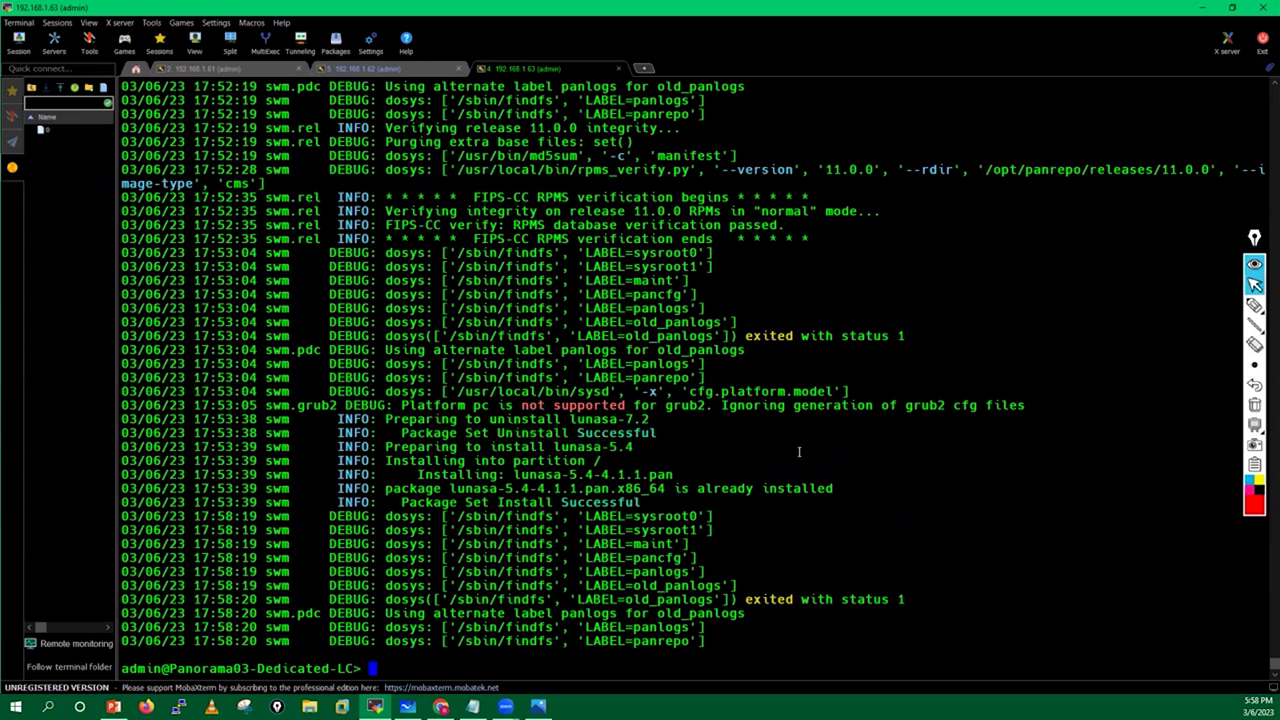
pyautogui.press('Return')
pyautogui.press('Return')
pyautogui.press('Return')
pyautogui.press('Return')
pyautogui.press('Return')
pyautogui.press('Return')
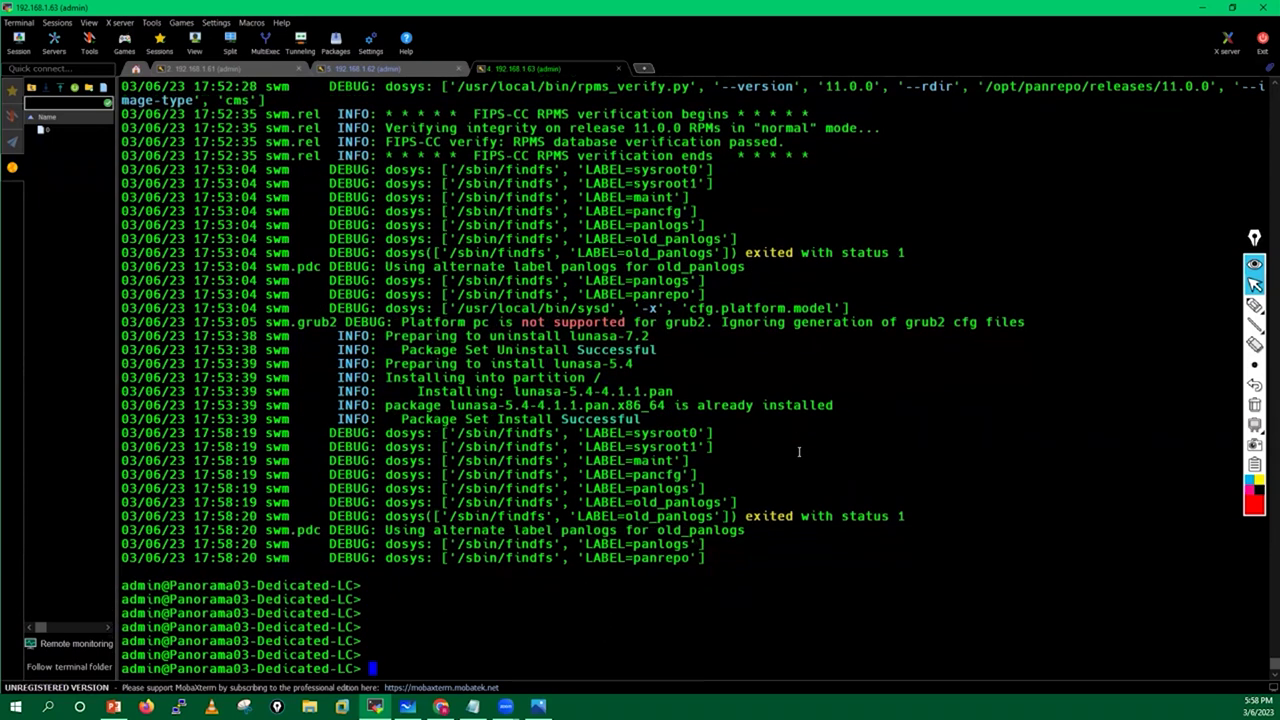
# Run 'debug swm list' to show the loaded cms software versions.
pyautogui.write('debug swm')
pyautogui.press('?')
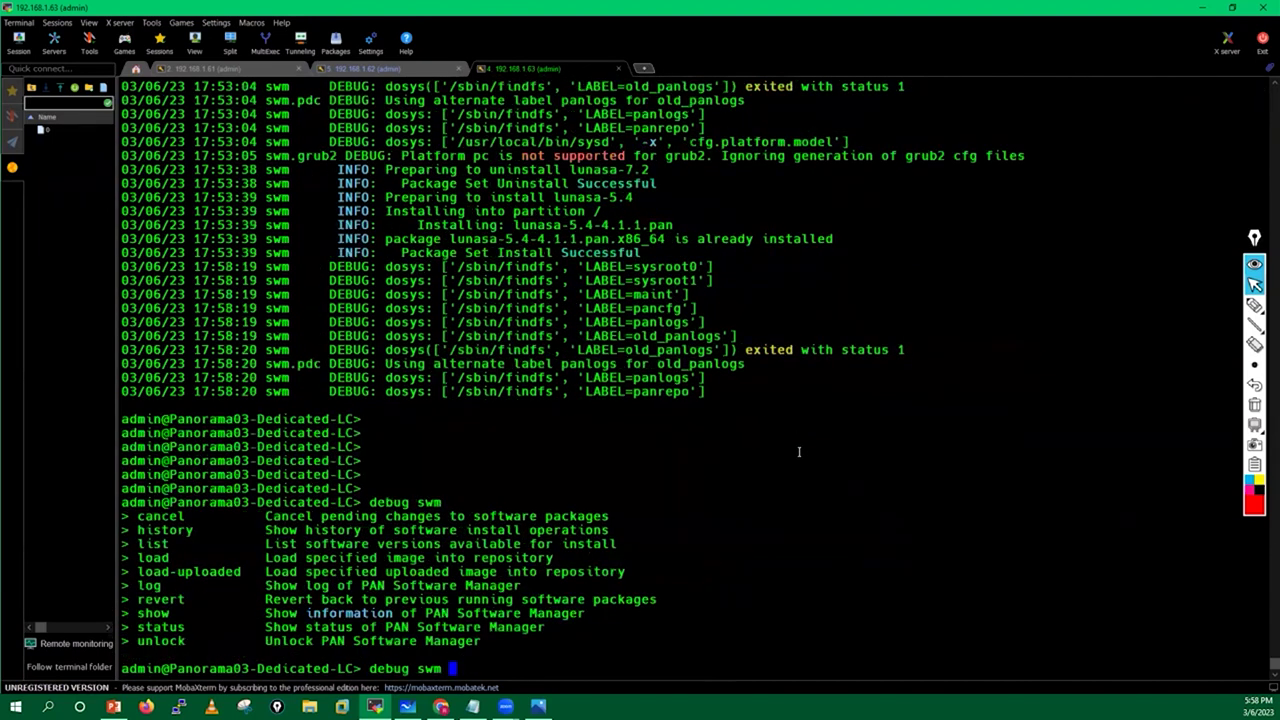
pyautogui.write('list')
pyautogui.press('Return')
pyautogui.press('Return')
pyautogui.press('Return')
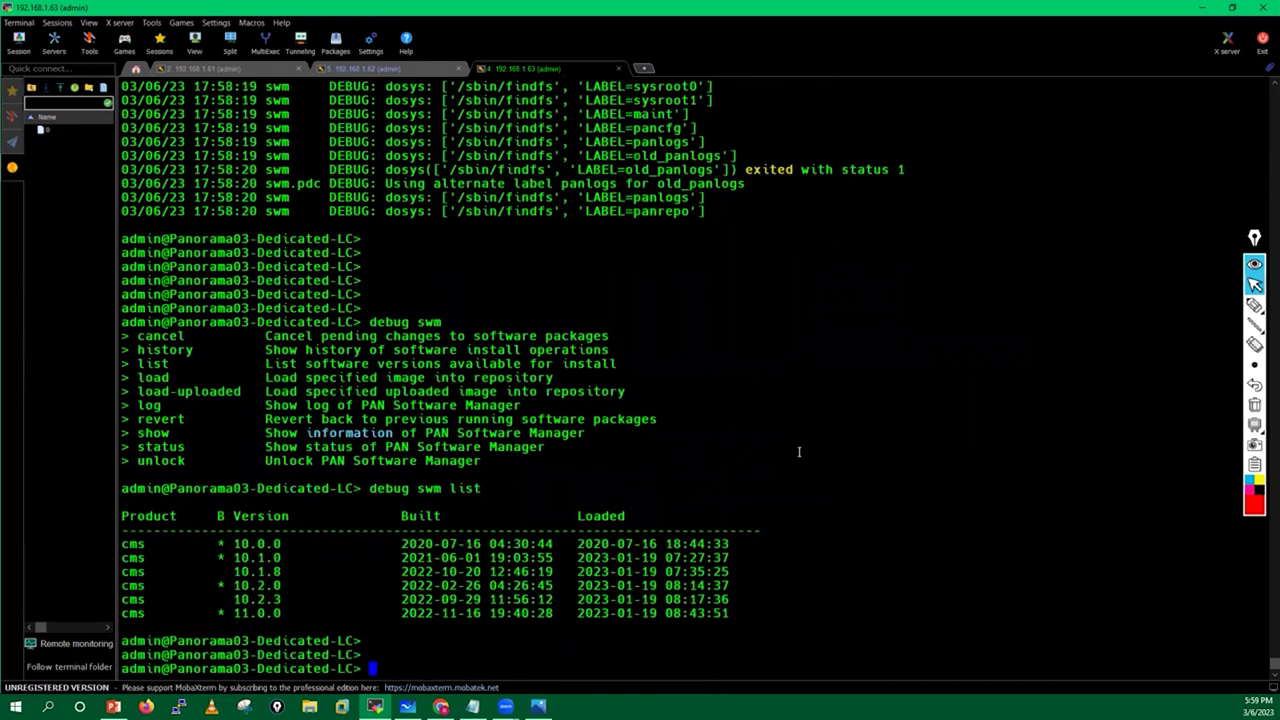
# Run 'debug swm history' and highlight the successful 'install cms-11.0.0' line.
pyautogui.press('Up')
pyautogui.press('BackSpace')
pyautogui.press('BackSpace')
pyautogui.press('BackSpace')
pyautogui.press('BackSpace')
pyautogui.press('?')
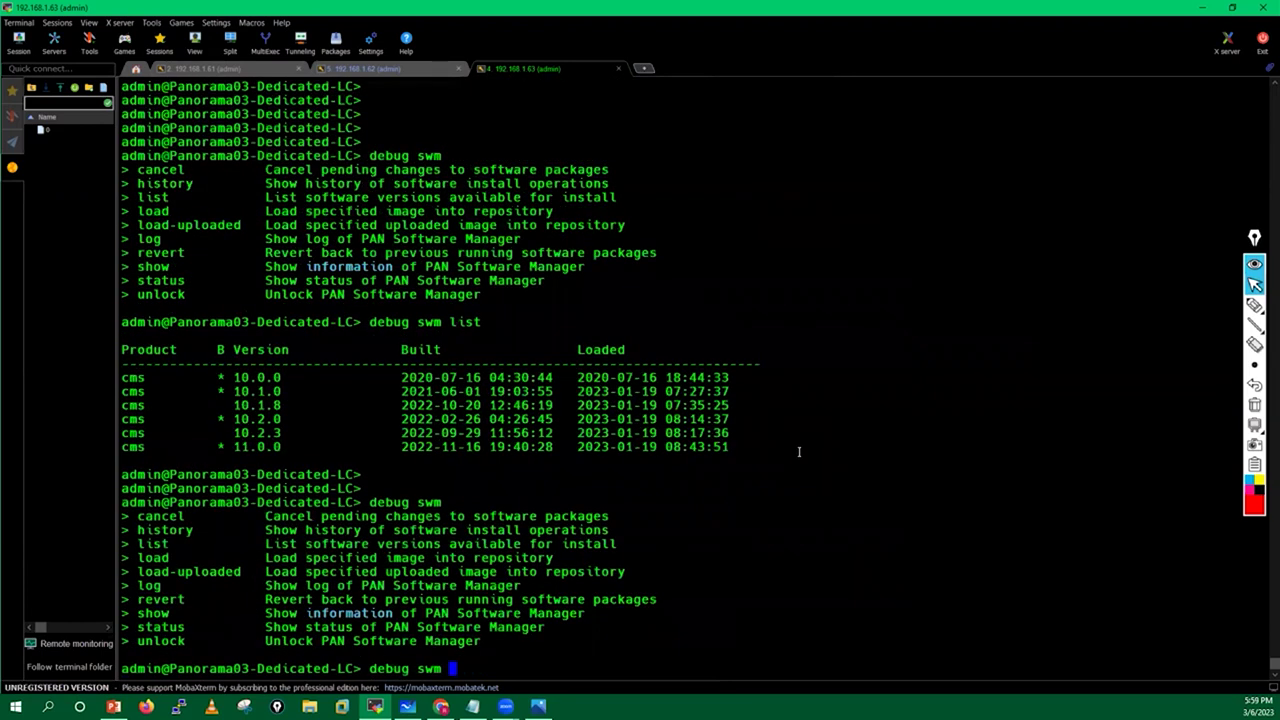
pyautogui.write('history')
pyautogui.press('Return')
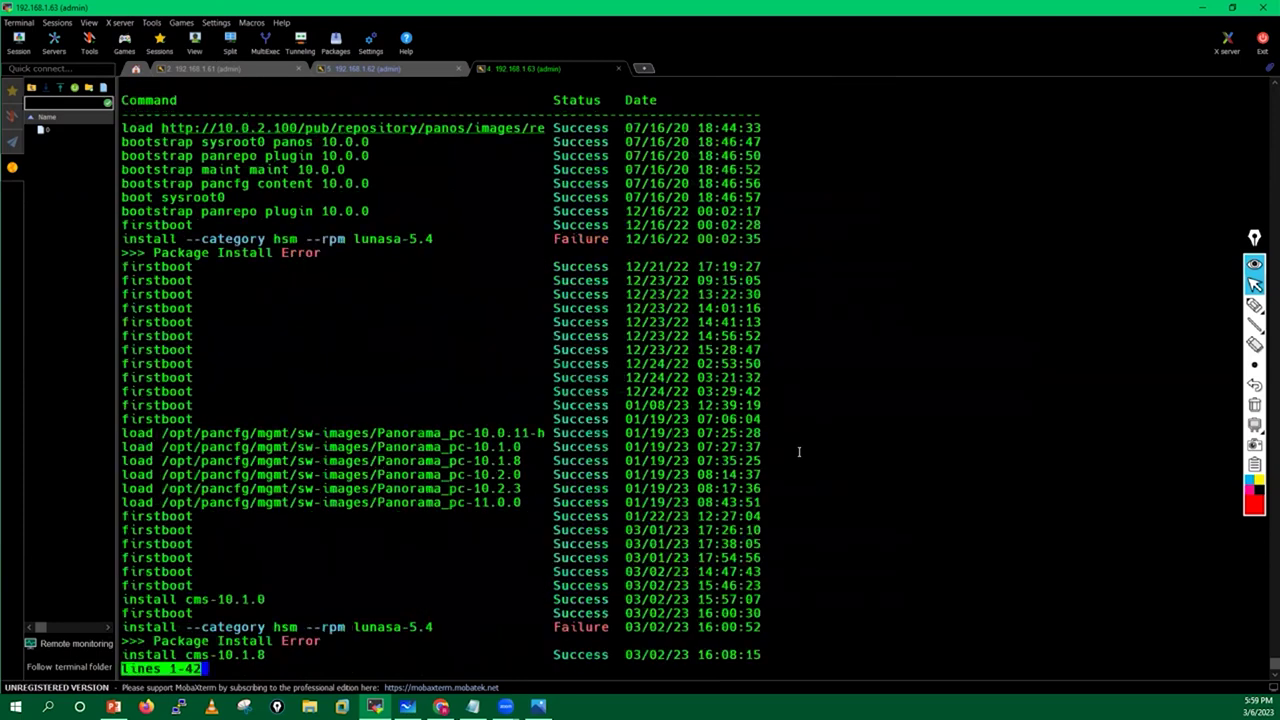
pyautogui.tripleClick(127, 599)
pyautogui.click(880, 540)
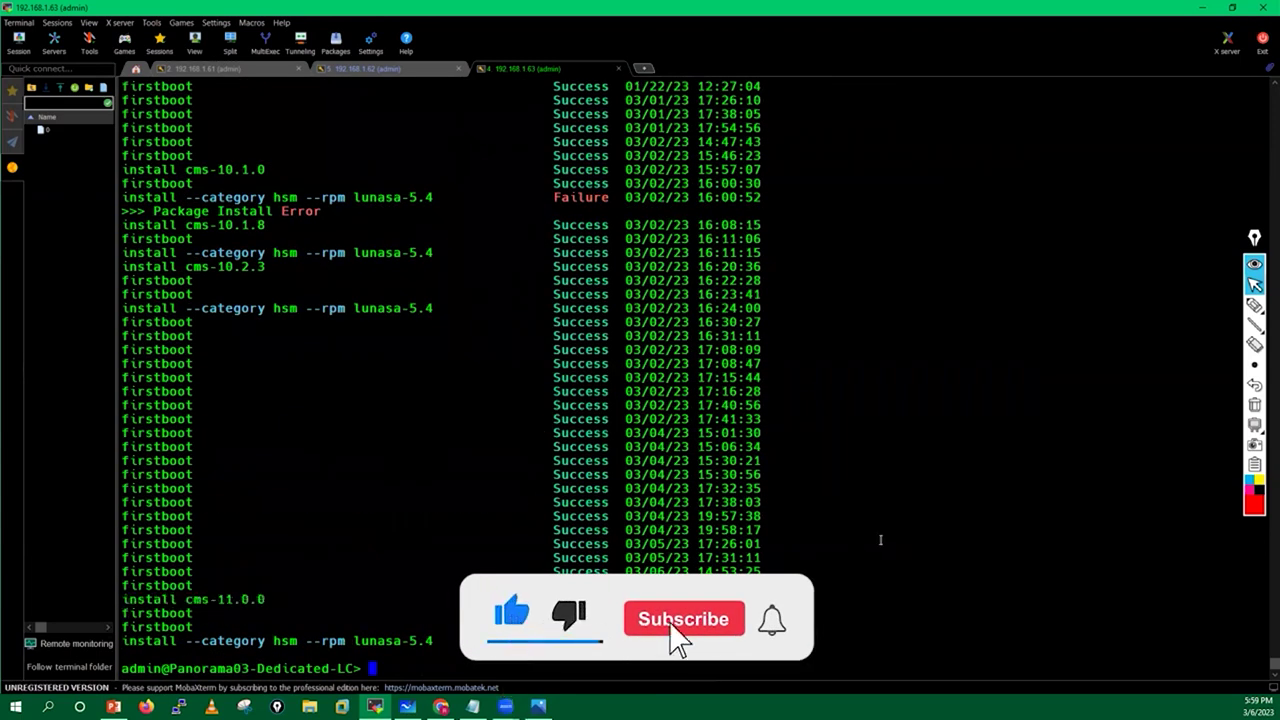
pyautogui.press('Return')
pyautogui.press('Return')
pyautogui.press('Return')
pyautogui.press('Return')
pyautogui.press('Return')
pyautogui.press('Return')
pyautogui.press('Return')
pyautogui.press('Return')
pyautogui.press('Return')
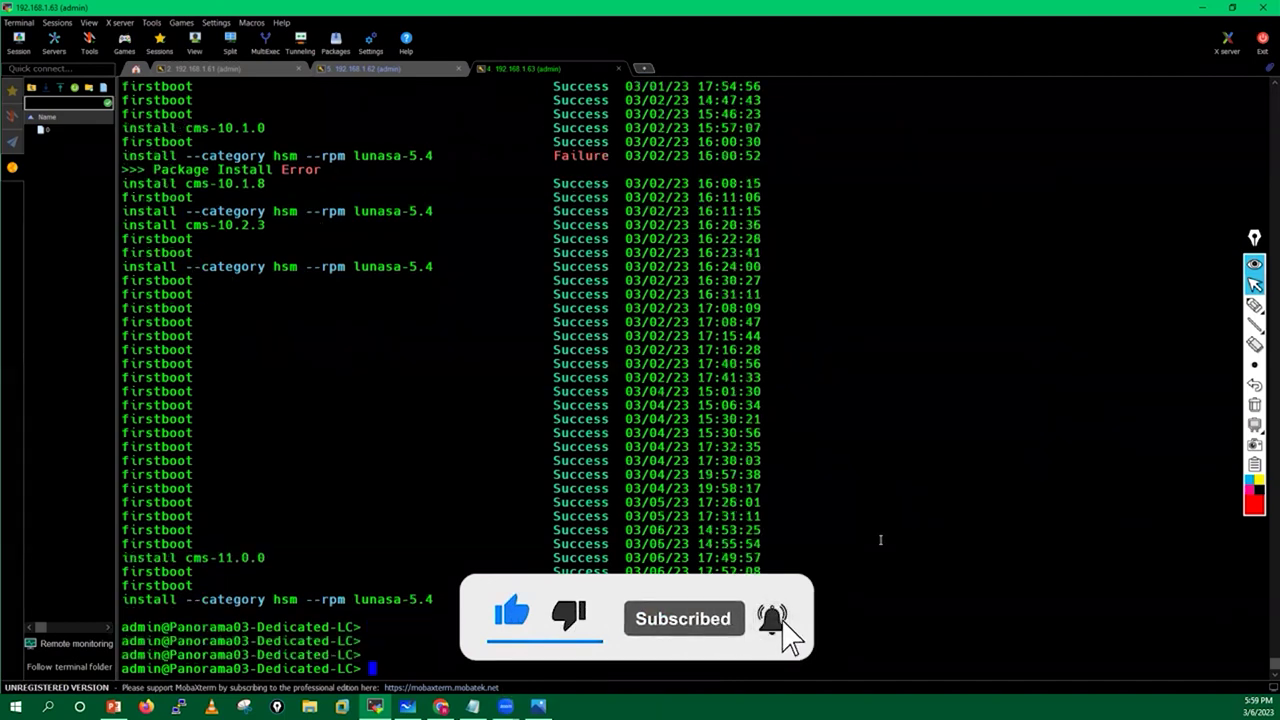